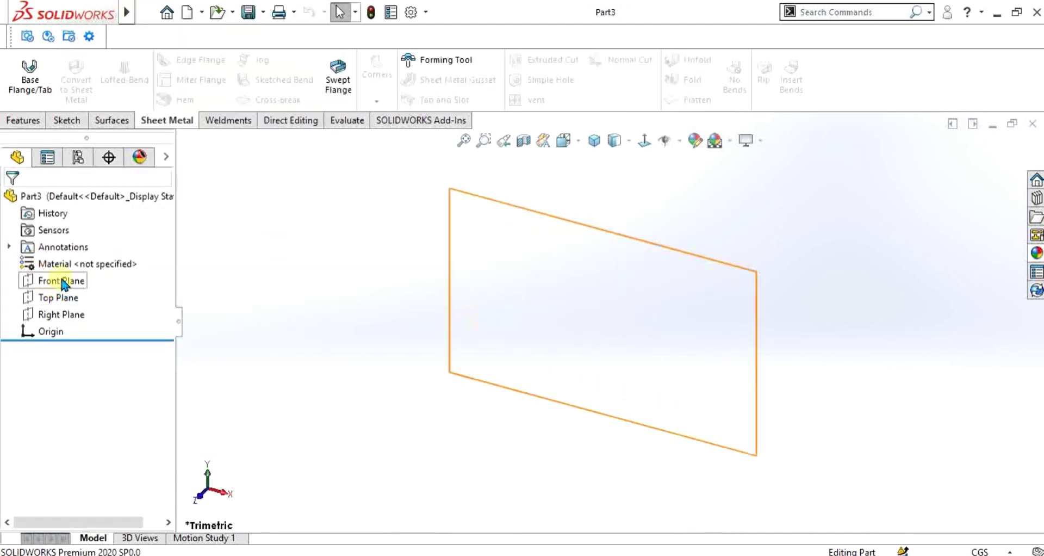
# Step: Start a sketch on the Front Plane and set the scene background to Plain White
pyautogui.click(61, 280)
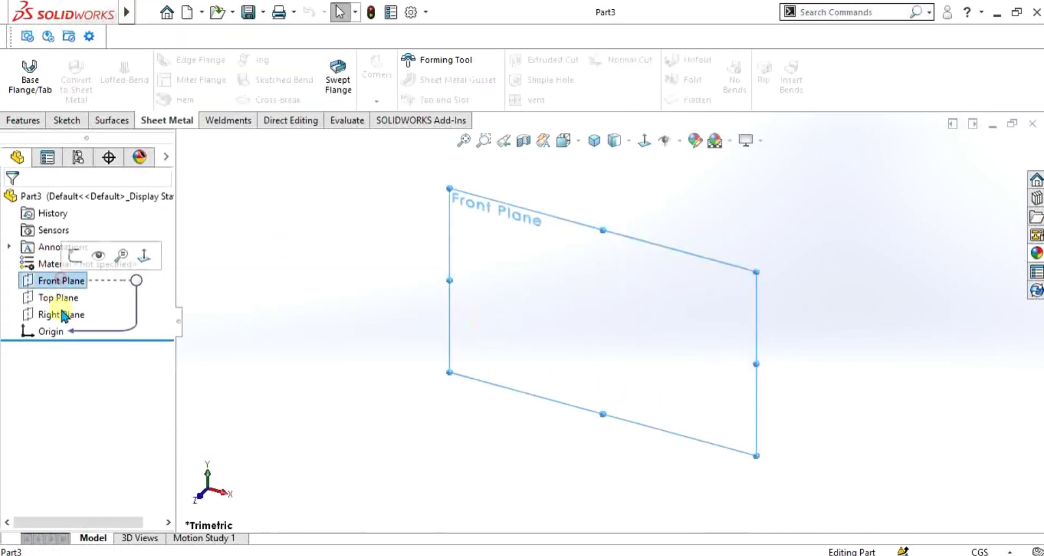
pyautogui.click(66, 120)
pyautogui.click(21, 69)
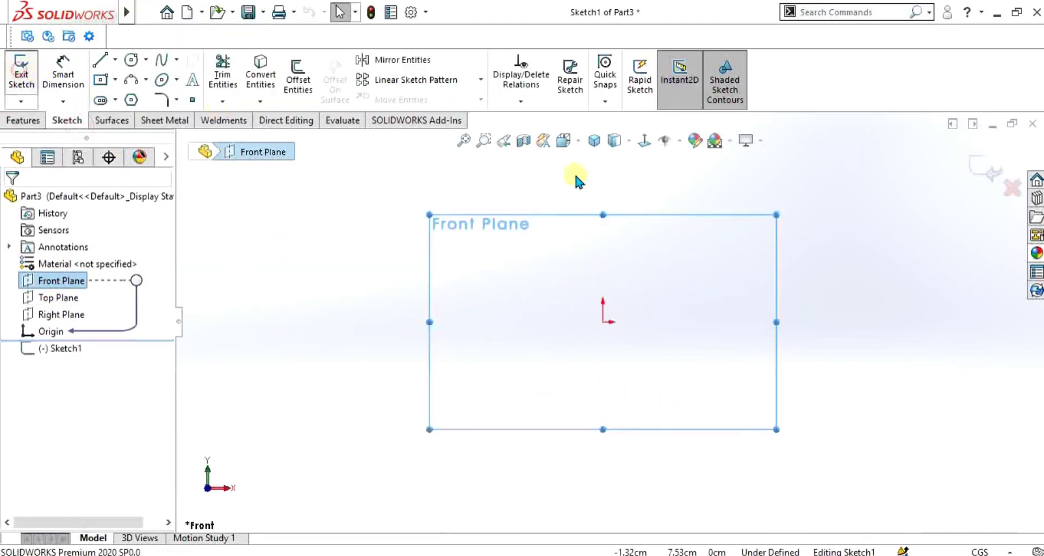
pyautogui.click(731, 140)
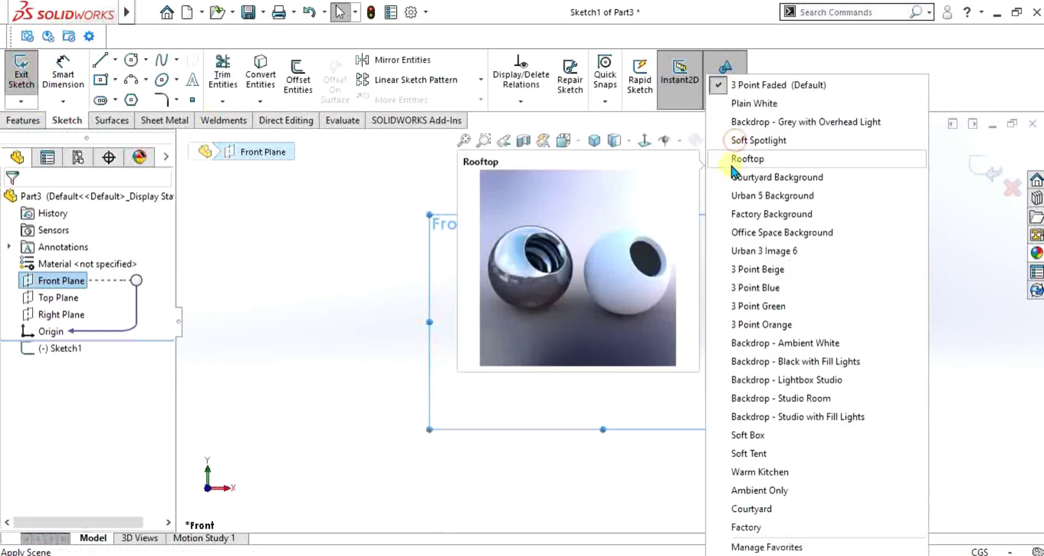
pyautogui.click(753, 103)
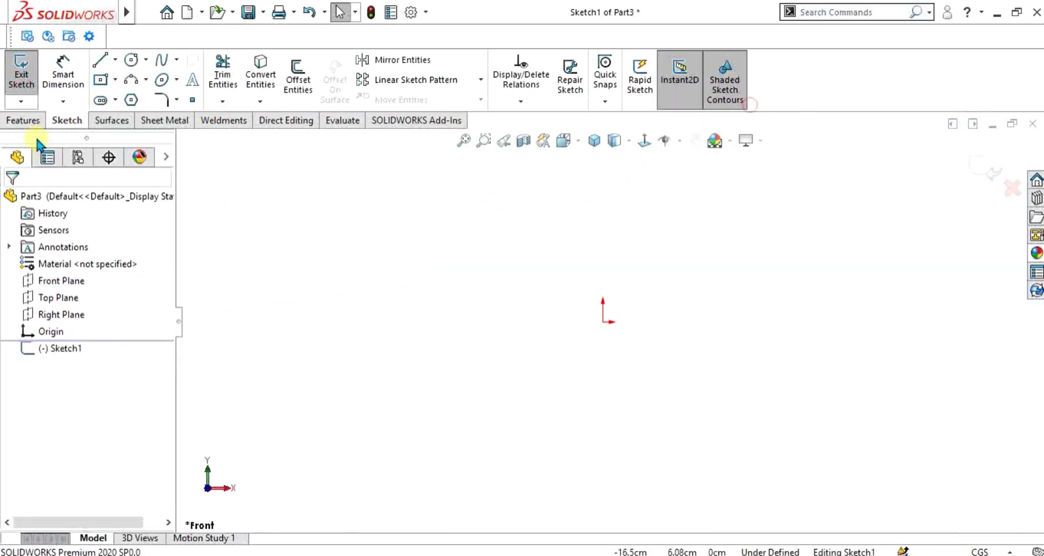
# Step: Sketch a vertical line to the left of the origin and set its length to 6 cm
pyautogui.click(102, 64)
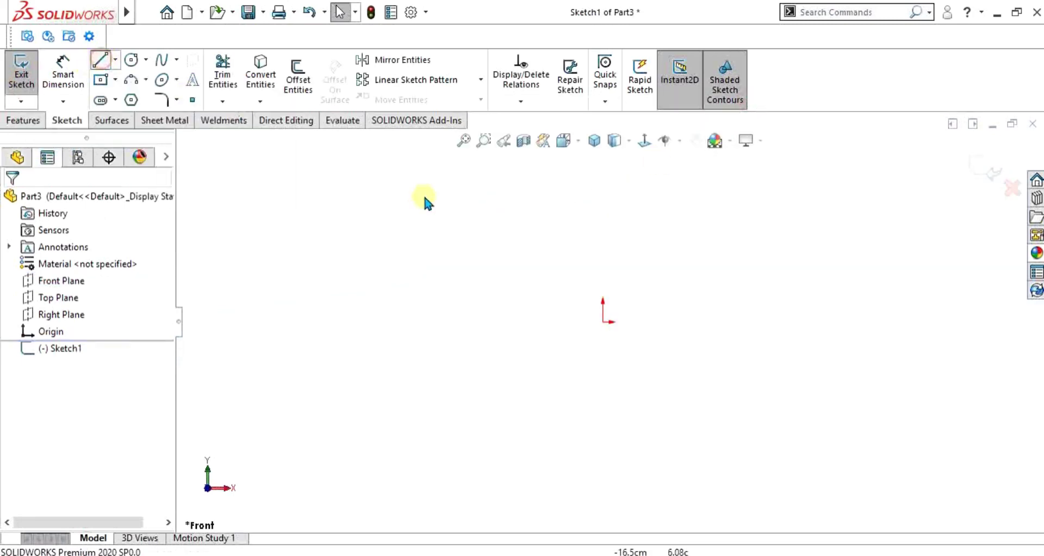
pyautogui.click(477, 251)
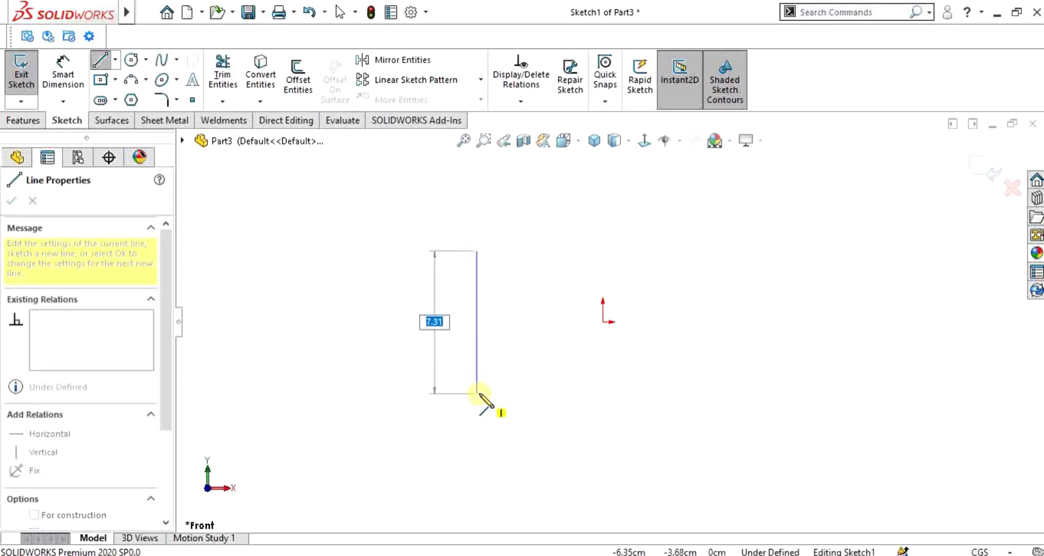
pyautogui.click(476, 392)
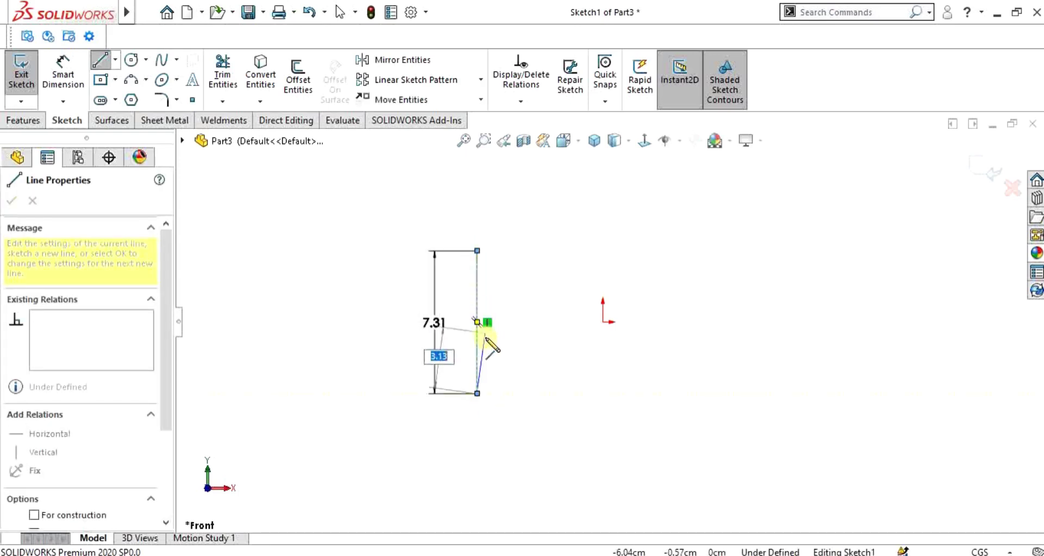
pyautogui.press('Escape')
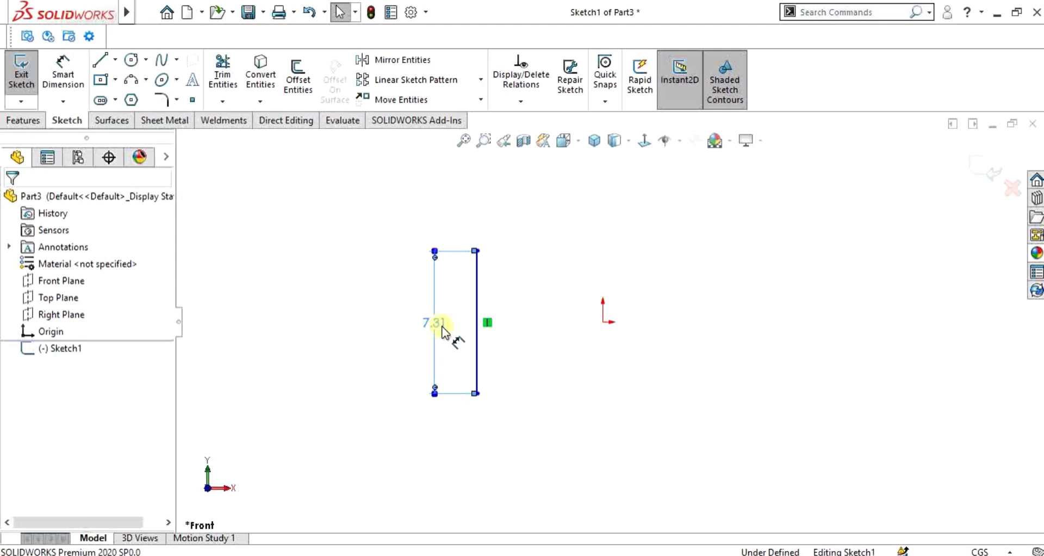
pyautogui.doubleClick(442, 325)
pyautogui.write('6')
pyautogui.press('Return')
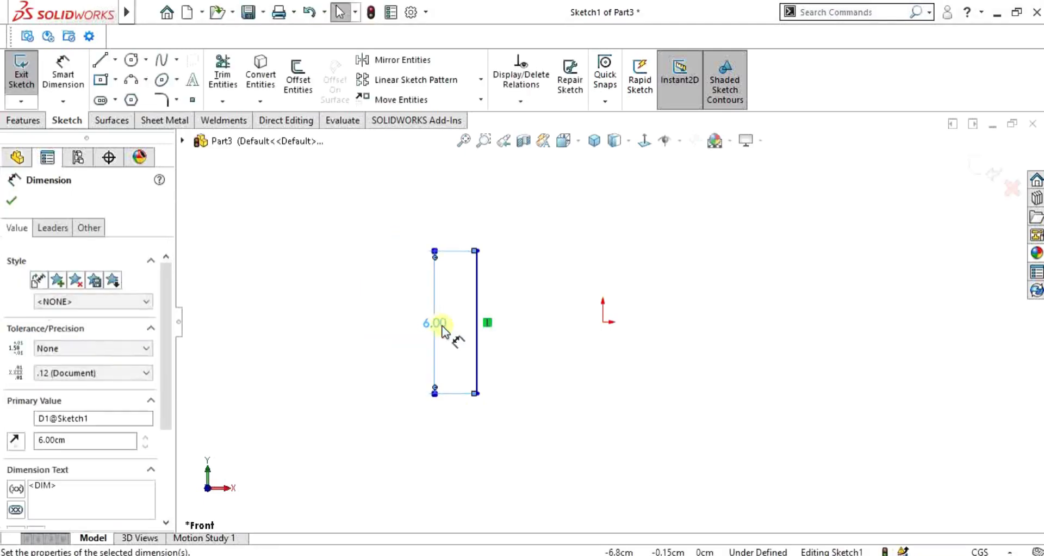
# Step: Complete the U profile with a 10 cm horizontal base line and a second vertical line of matching height, and exit the sketch
pyautogui.click(100, 58)
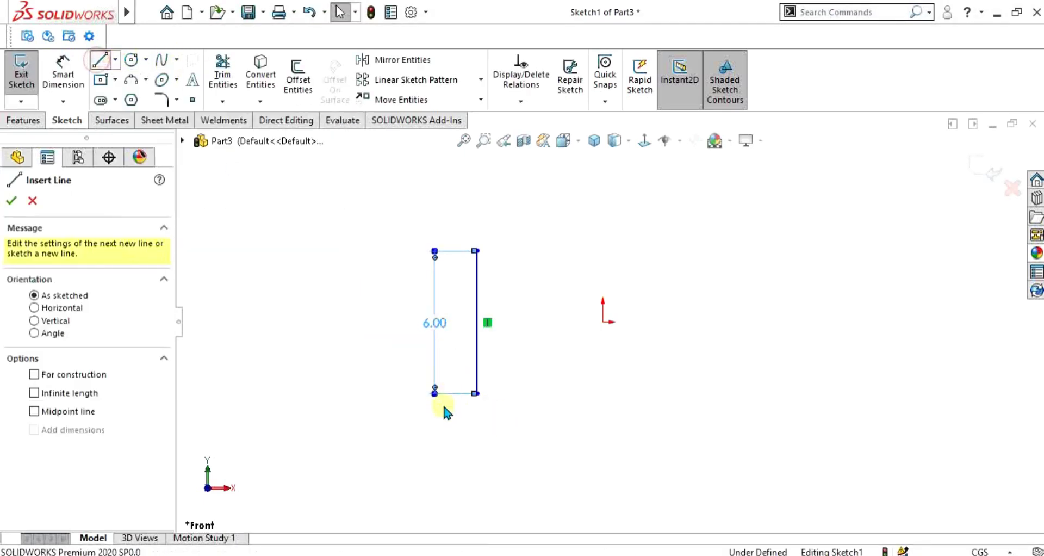
pyautogui.click(477, 392)
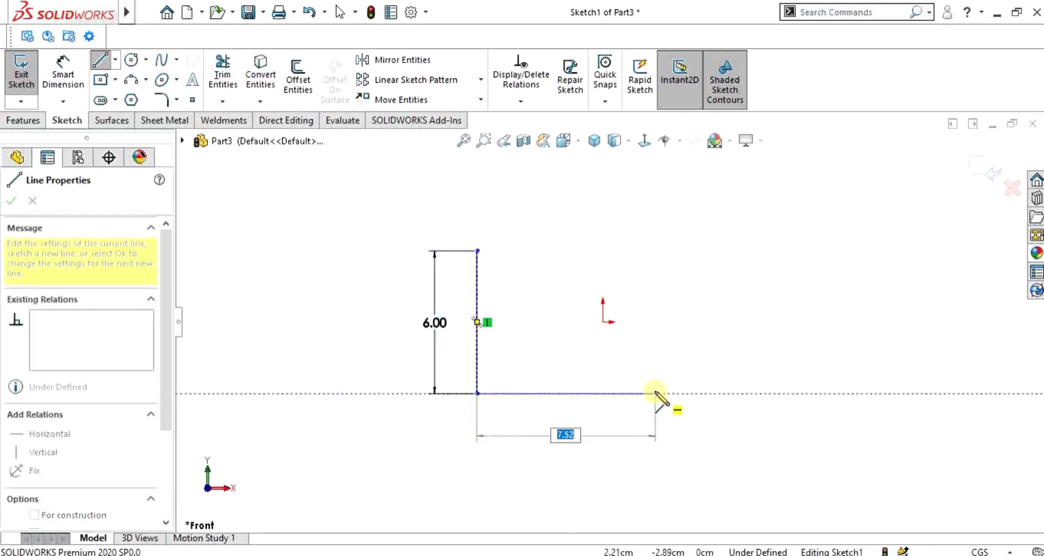
pyautogui.write('10')
pyautogui.press('Return')
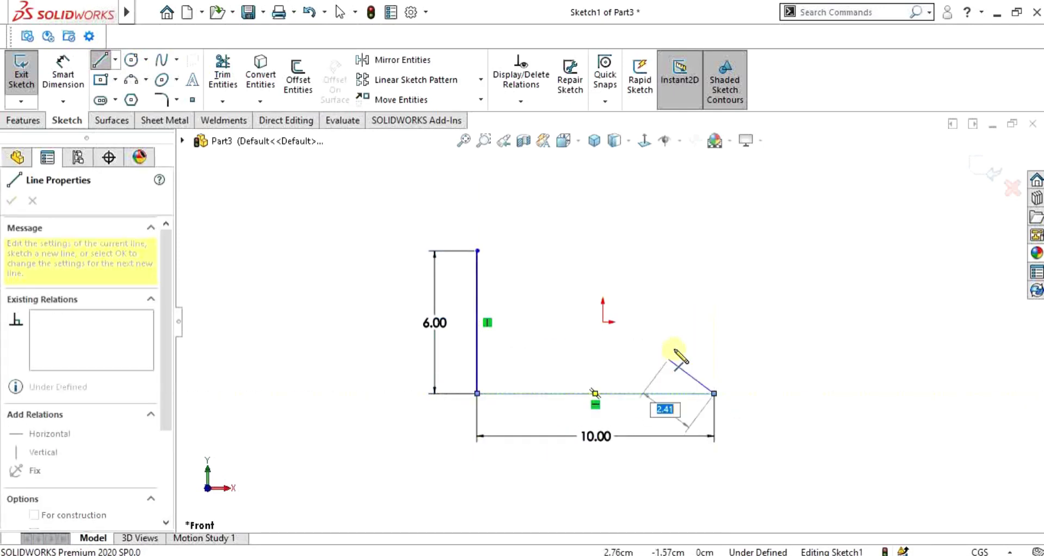
pyautogui.click(713, 251)
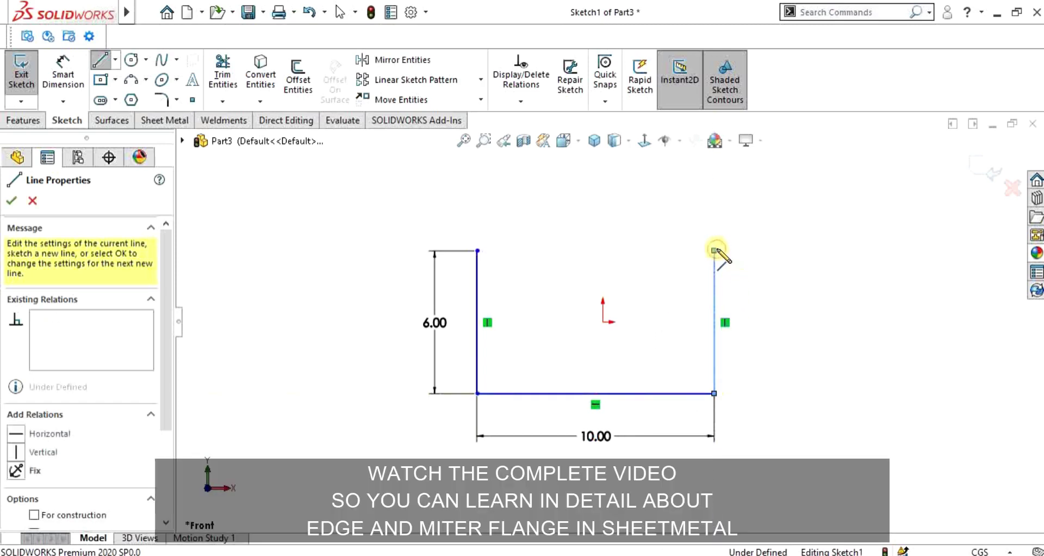
pyautogui.press('Escape')
pyautogui.click(22, 82)
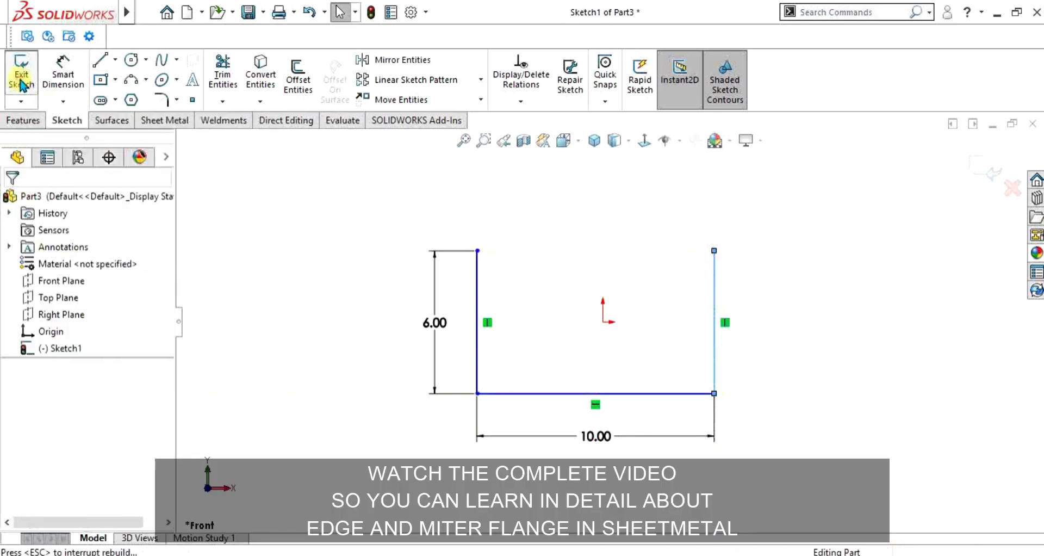
# Step: Start a sheet metal Base Flange from the U-shaped sketch with the Mid Plane end condition
pyautogui.click(24, 121)
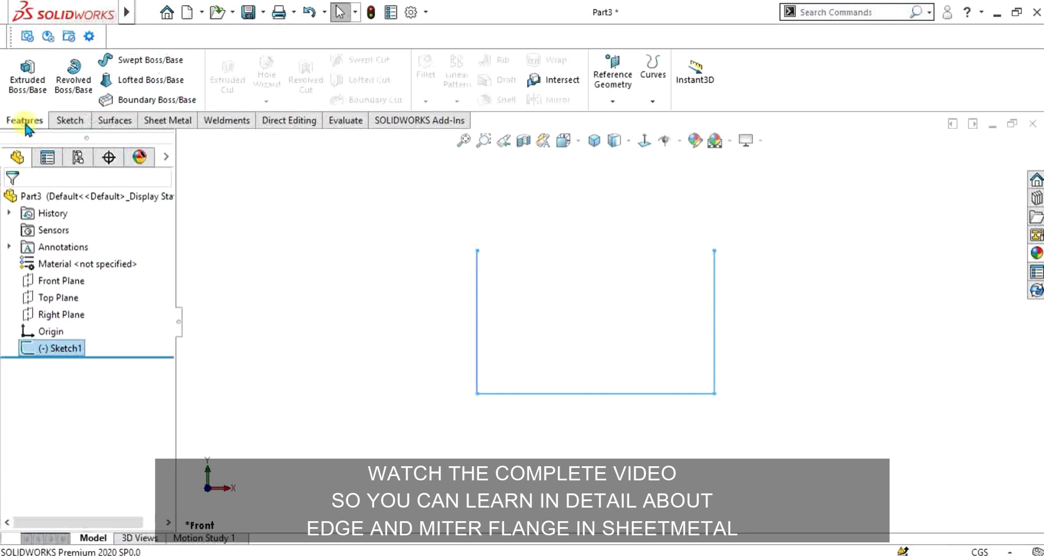
pyautogui.click(169, 122)
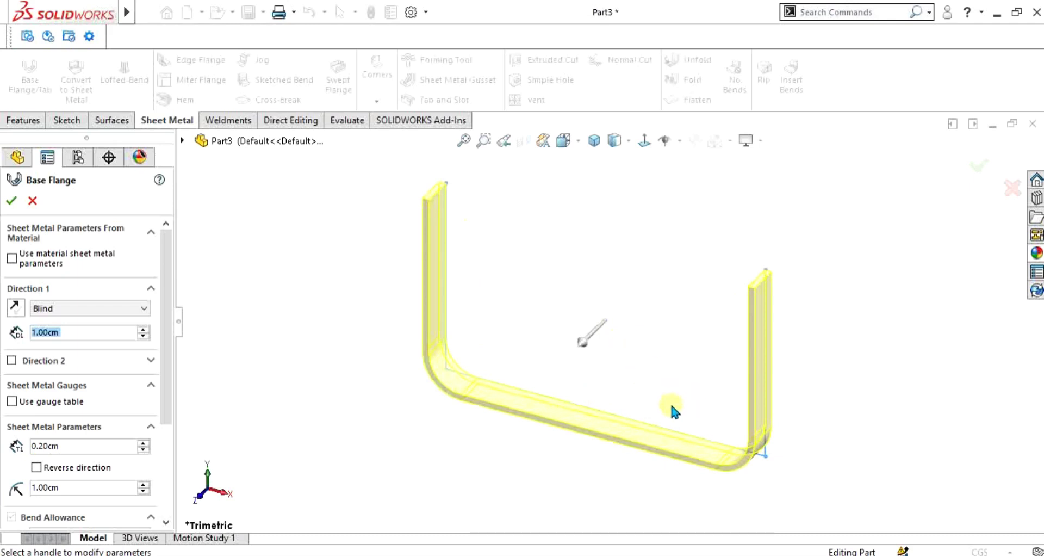
pyautogui.click(104, 308)
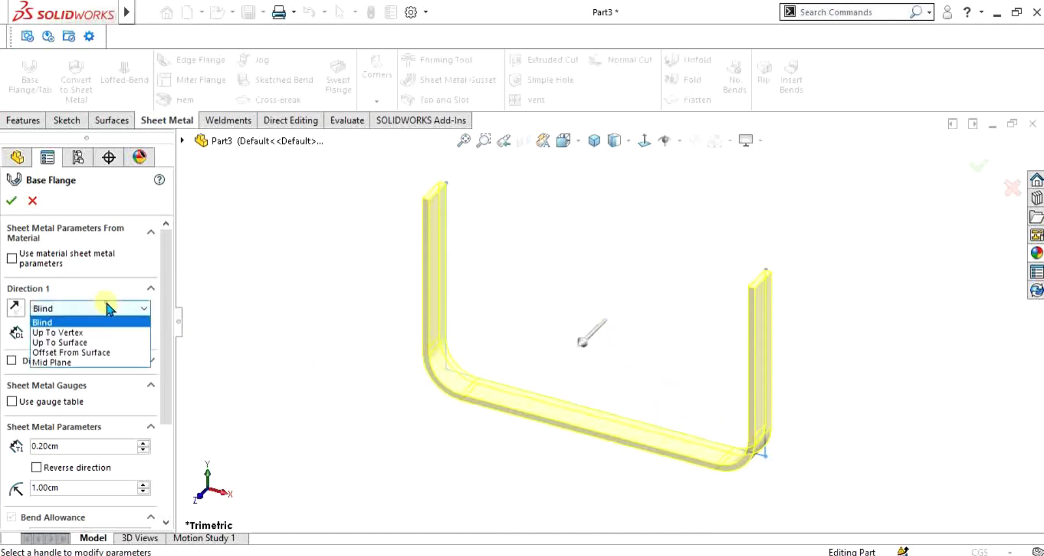
pyautogui.click(75, 361)
# Step: Set the base flange's Mid Plane depth to 9 cm
pyautogui.click(143, 326)
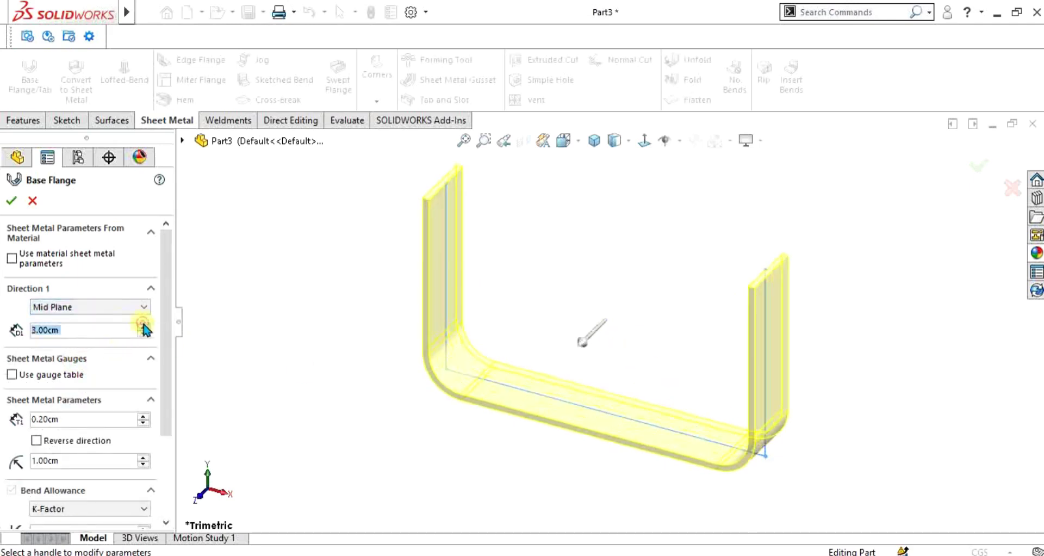
pyautogui.click(143, 326)
pyautogui.click(143, 325)
pyautogui.click(143, 326)
pyautogui.click(143, 326)
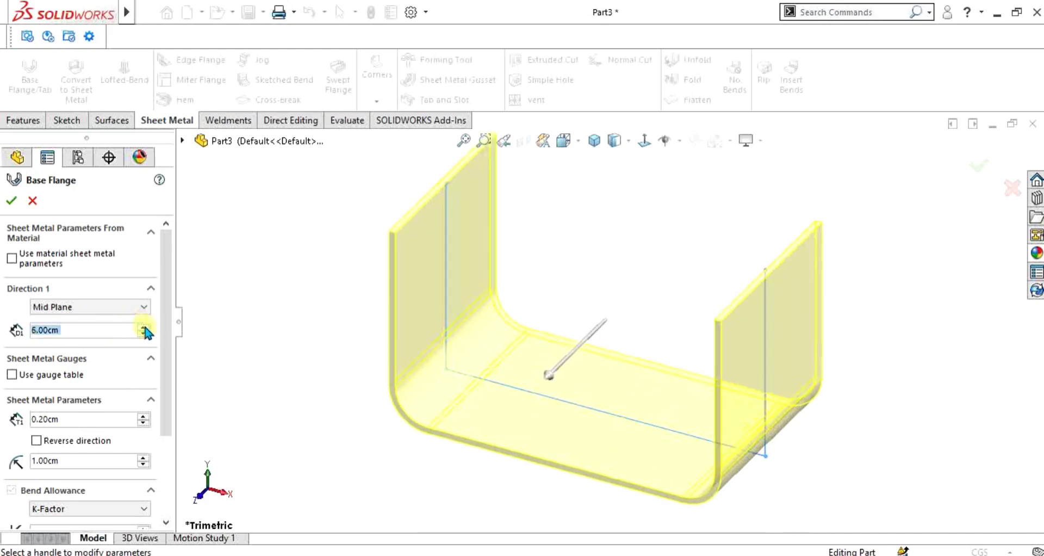
pyautogui.click(143, 334)
pyautogui.moveTo(669, 422); pyautogui.dragTo(803, 424, button='middle')
pyautogui.hotkey('ctrl', '1')
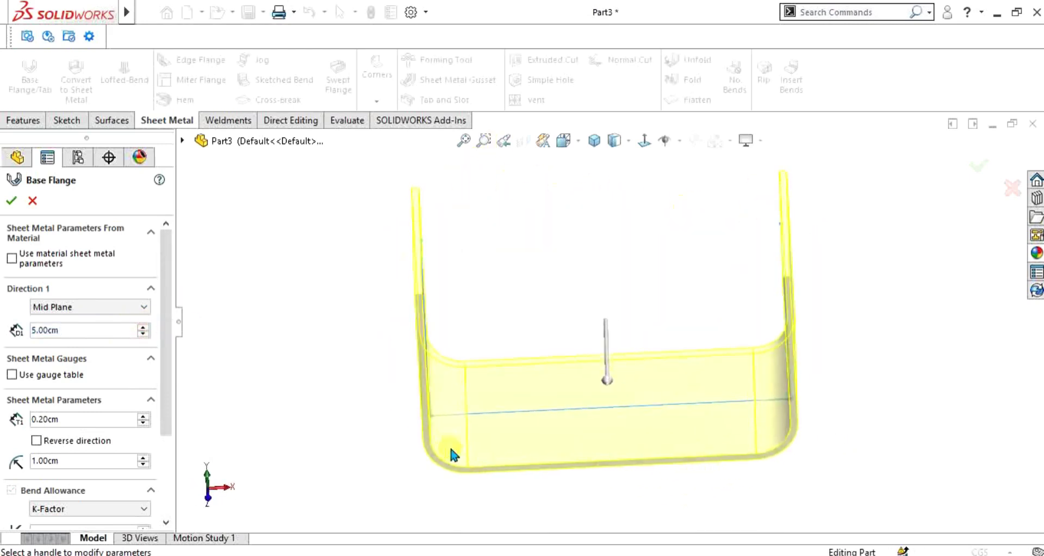
pyautogui.click(144, 326)
pyautogui.click(144, 326)
pyautogui.click(143, 326)
pyautogui.click(144, 326)
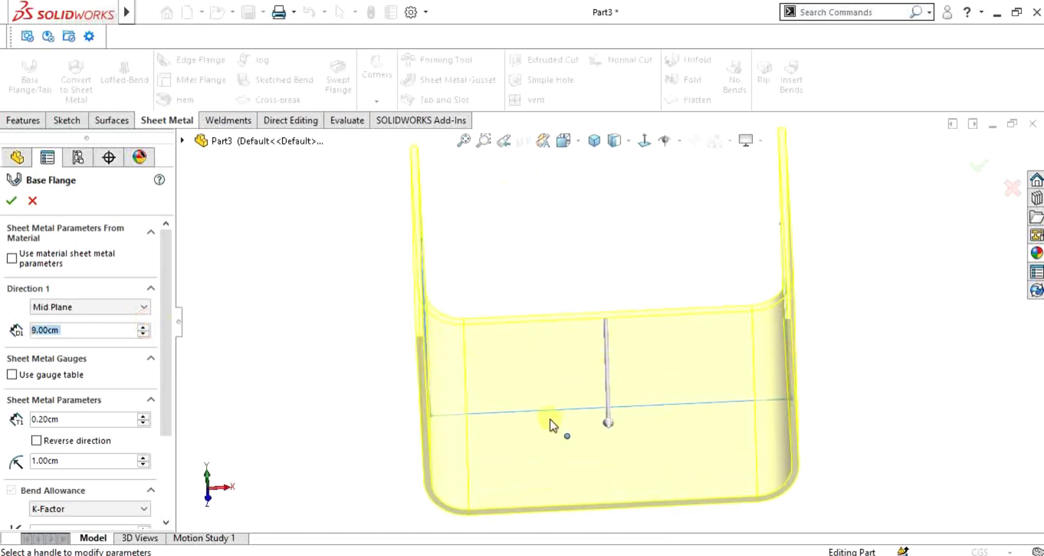
# Step: Review the base flange's sheet metal, bend allowance and relief settings and accept the feature
pyautogui.moveTo(579, 371); pyautogui.dragTo(608, 363, button='middle')
pyautogui.moveTo(162, 336); pyautogui.dragTo(165, 389)
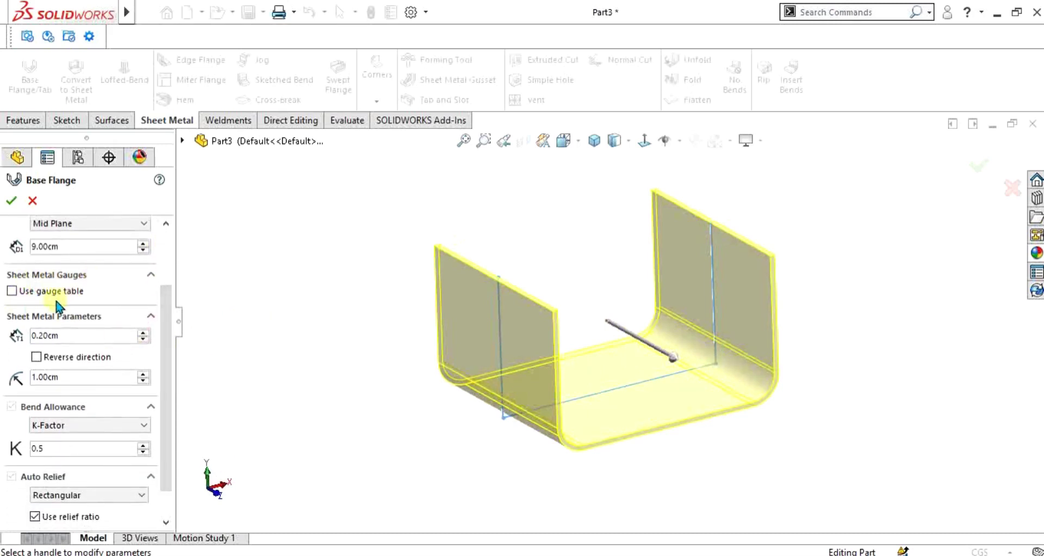
pyautogui.moveTo(168, 299); pyautogui.dragTo(170, 273)
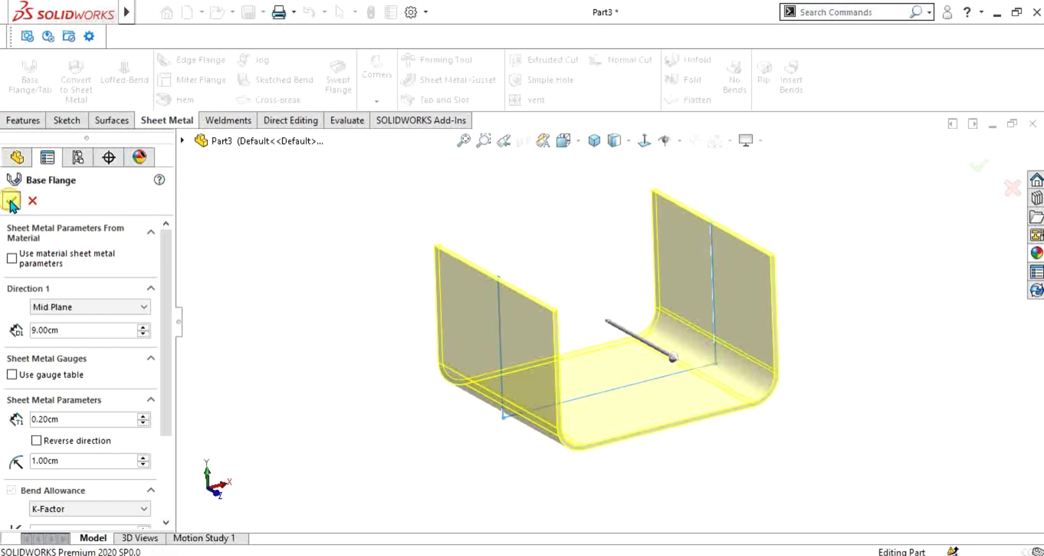
pyautogui.click(12, 202)
pyautogui.moveTo(684, 310); pyautogui.dragTo(543, 373, button='middle')
pyautogui.scroll(2, 587, 294)
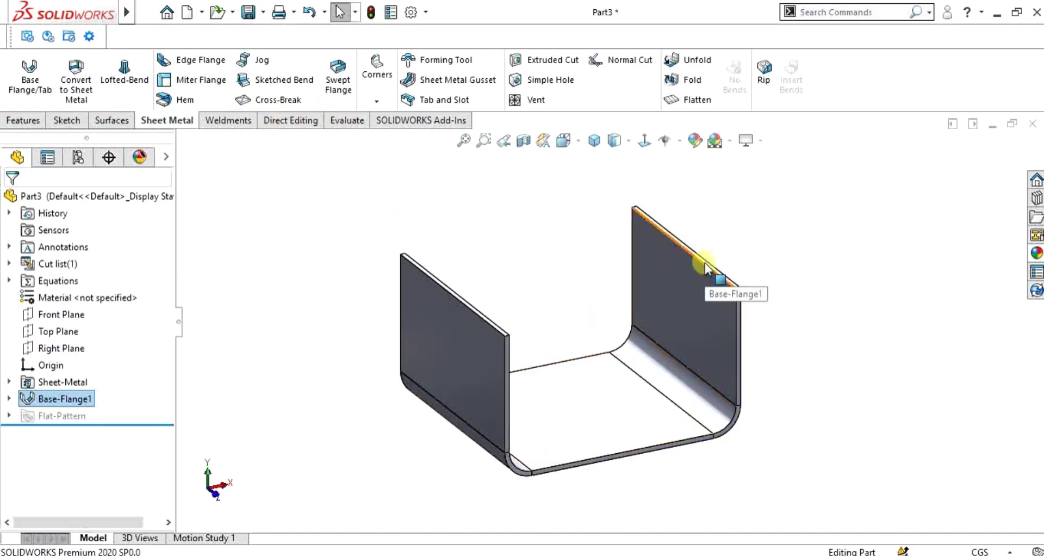
# Step: Start an Edge Flange on the right wall's upper edge, extending outward with a length of 5.40 cm
pyautogui.click(176, 64)
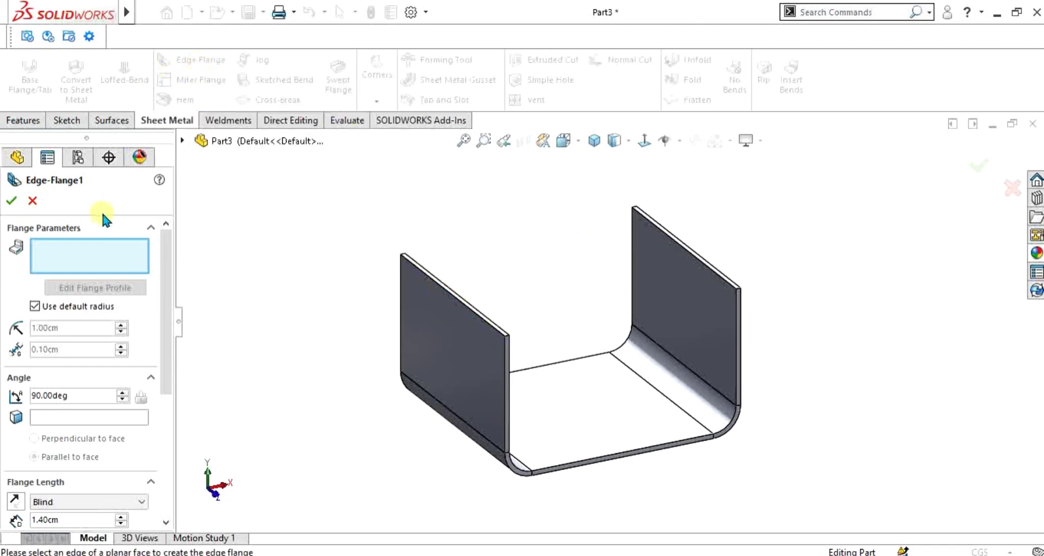
pyautogui.click(703, 263)
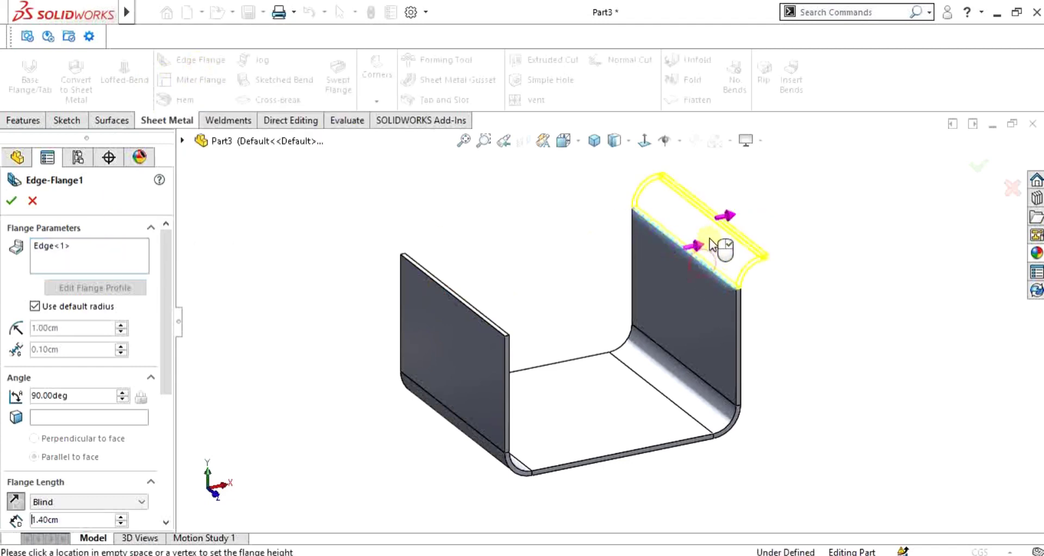
pyautogui.scroll(-5, 762, 256)
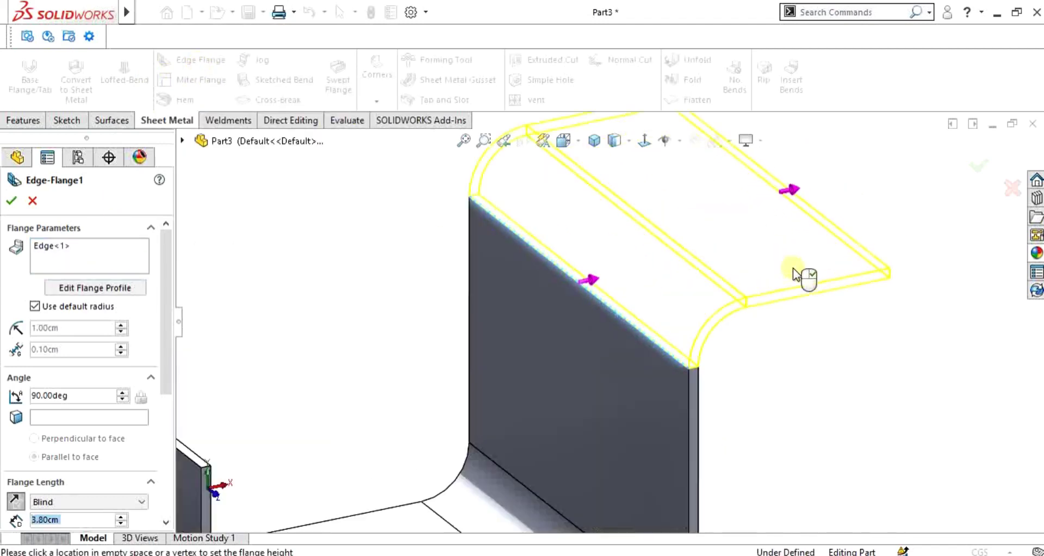
pyautogui.scroll(5, 755, 297)
pyautogui.scroll(-4, 755, 298)
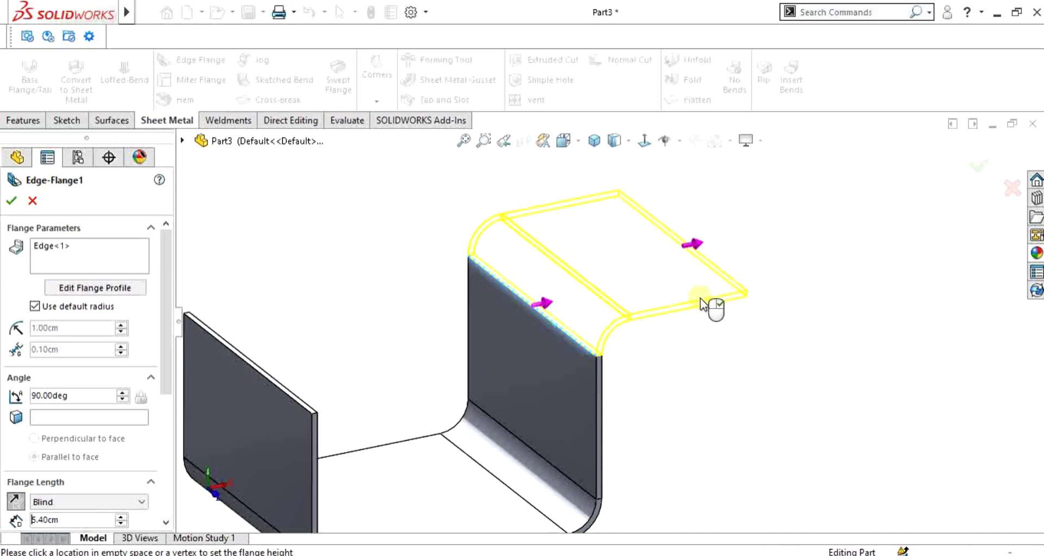
pyautogui.click(700, 298)
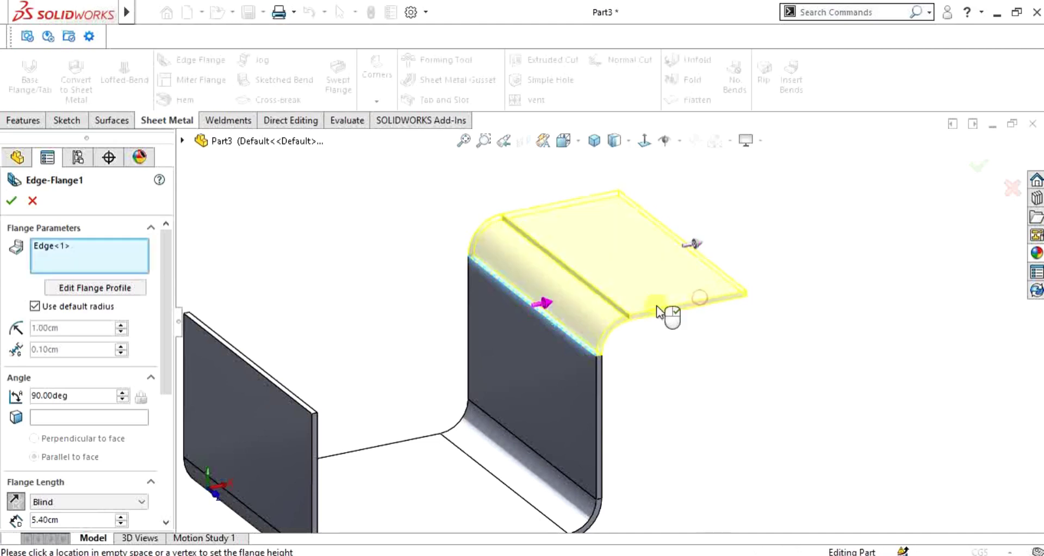
# Step: Add the opposite wall's upper edge to the Edge Flange so it gets a matching outward flange
pyautogui.click(263, 371)
pyautogui.press('z')
pyautogui.moveTo(394, 369); pyautogui.dragTo(546, 439, button='middle')
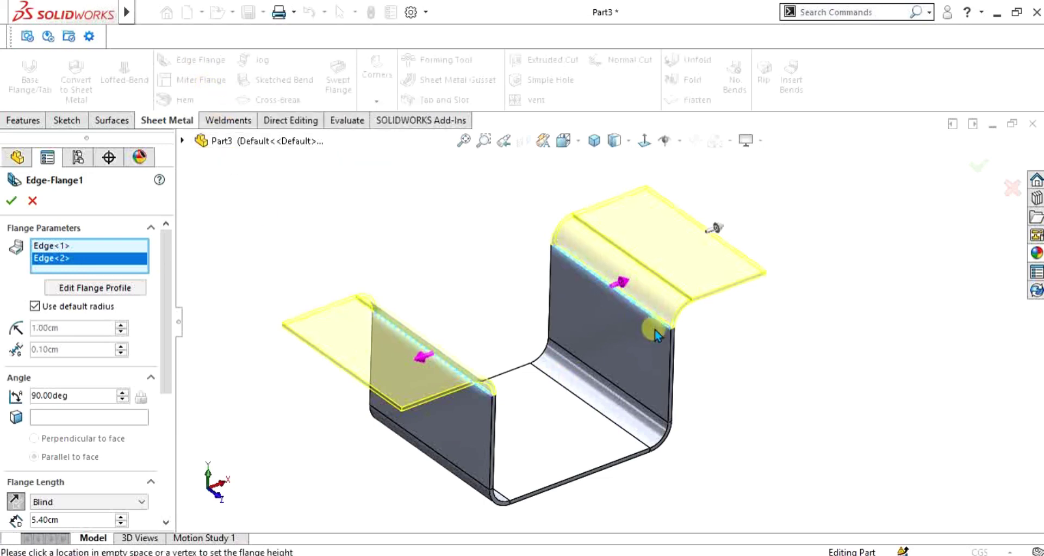
pyautogui.scroll(-1, 548, 393)
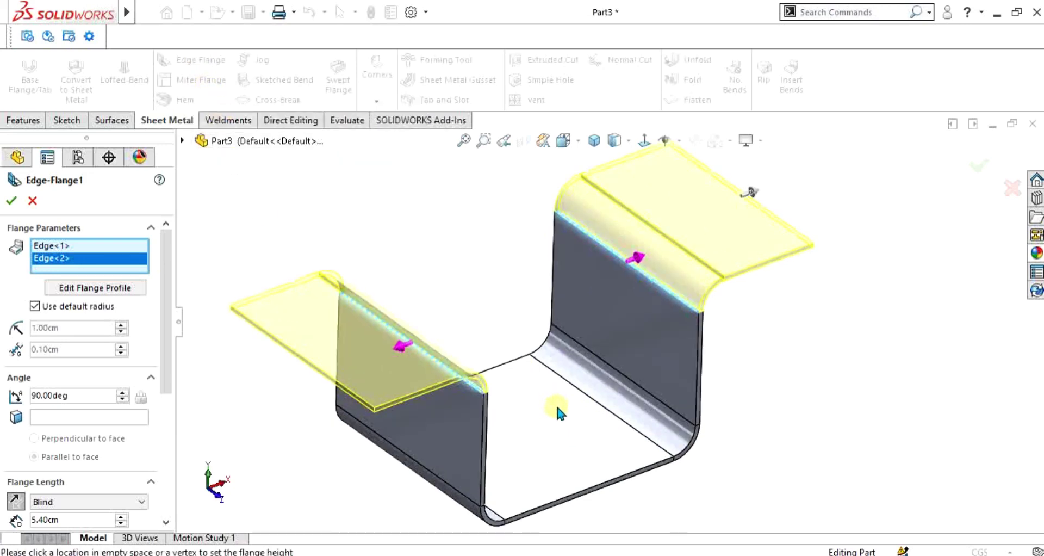
pyautogui.scroll(-1, 164, 269)
pyautogui.scroll(1, 165, 269)
# Step: Reduce the flange angle of both edge flanges to 70 degrees
pyautogui.scroll(-5, 65, 267)
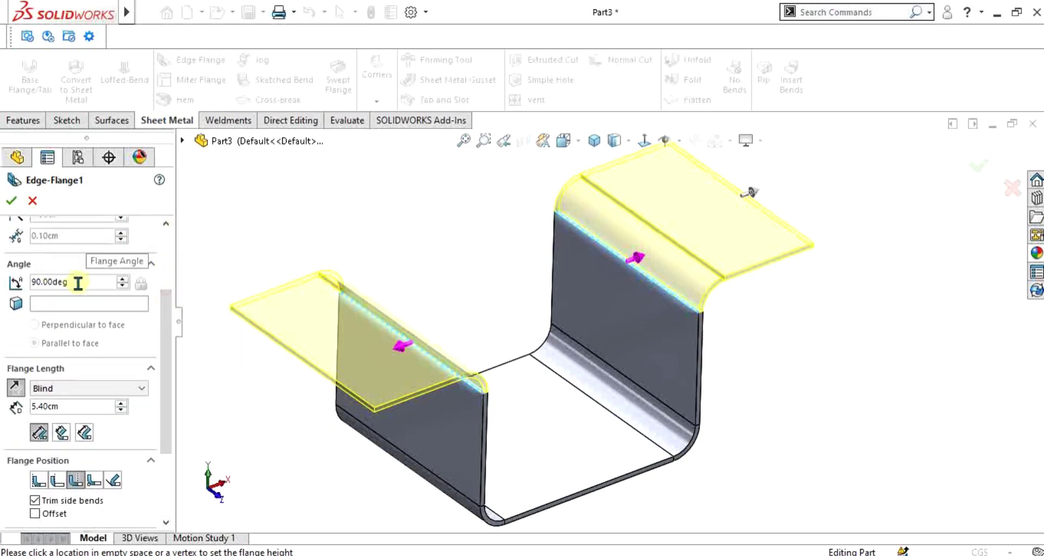
pyautogui.click(122, 285)
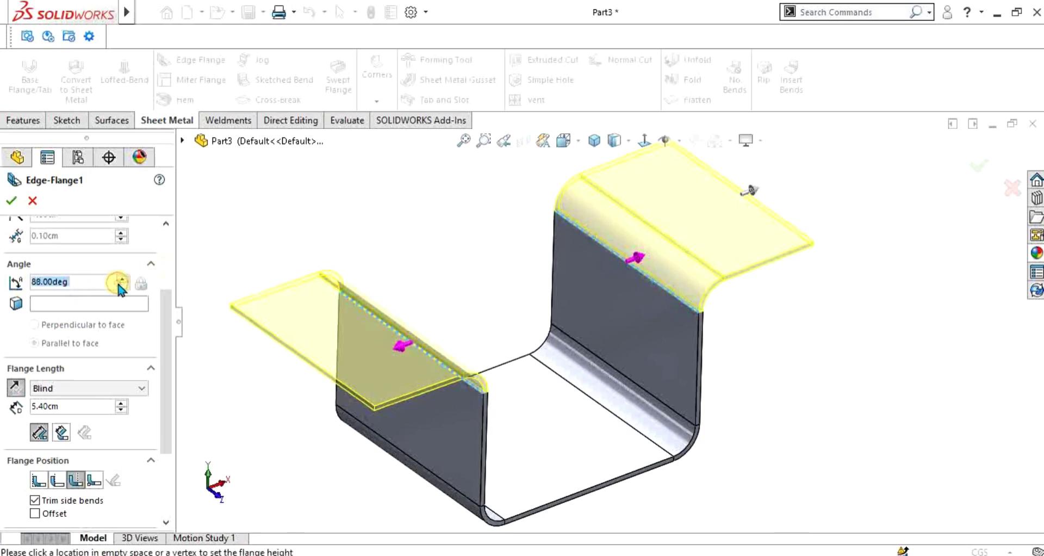
pyautogui.click(122, 286)
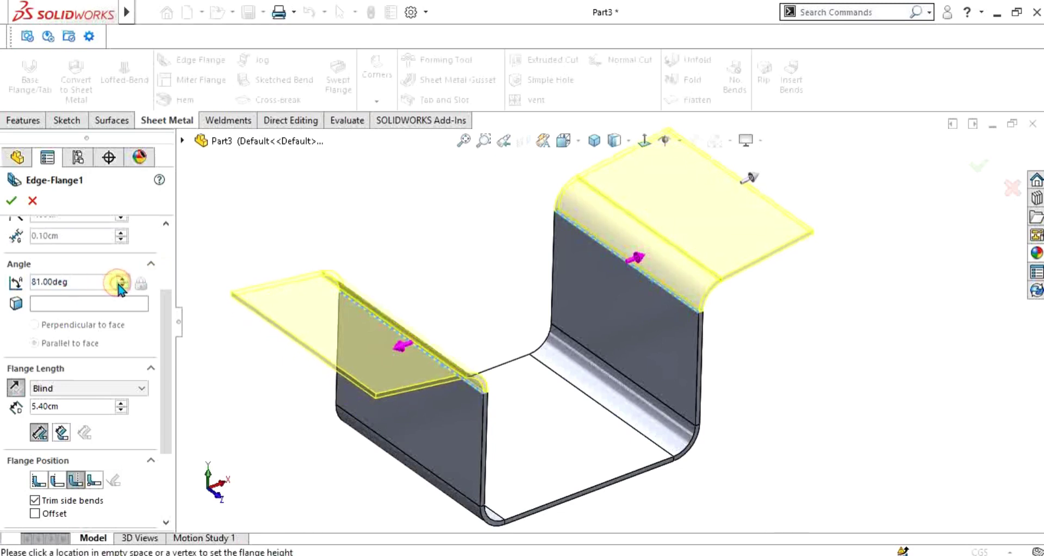
pyautogui.click(122, 285)
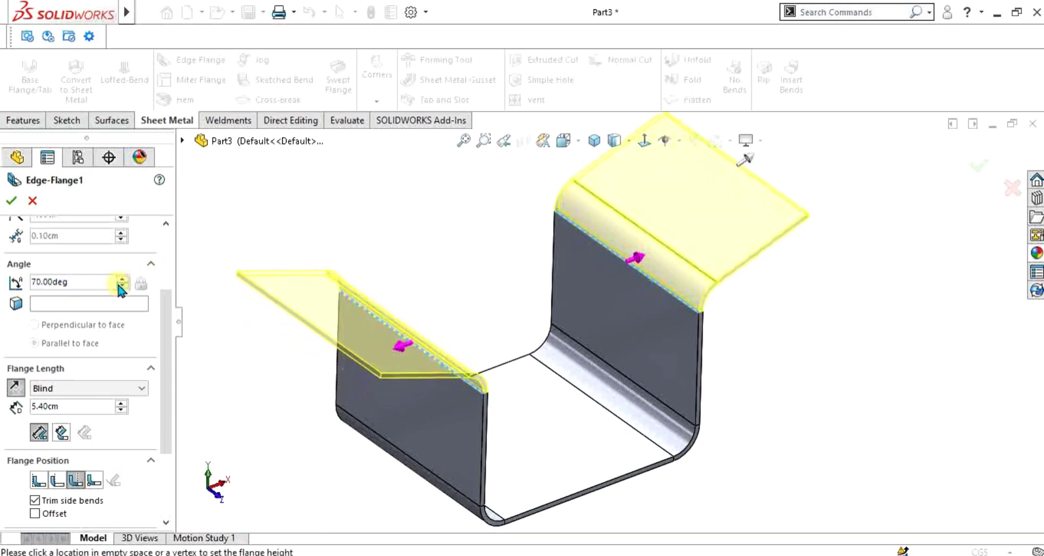
# Step: Step the flange angle of both edge flanges up past 90 degrees, finally setting it to exactly 90 degrees
pyautogui.click(122, 278)
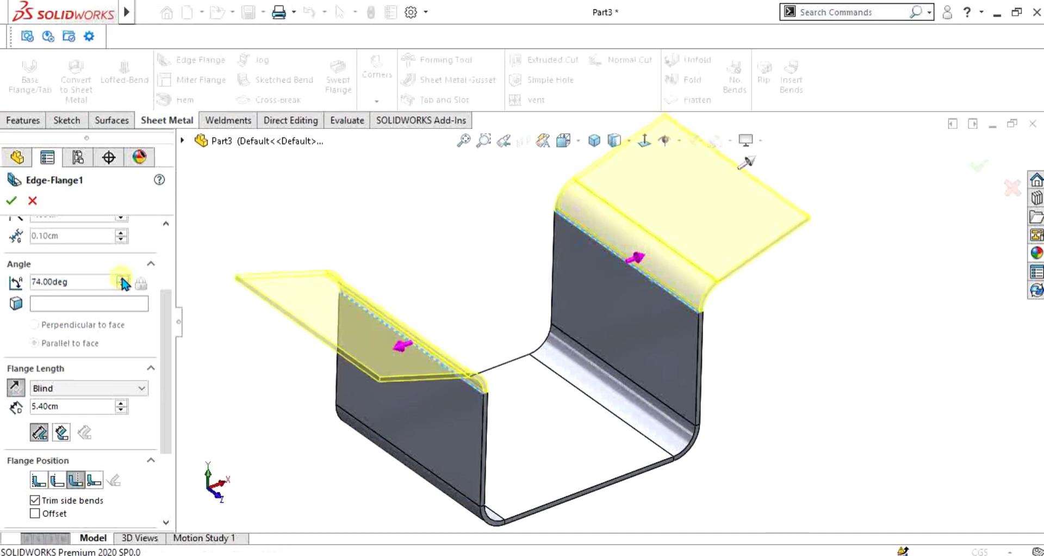
pyautogui.click(122, 278)
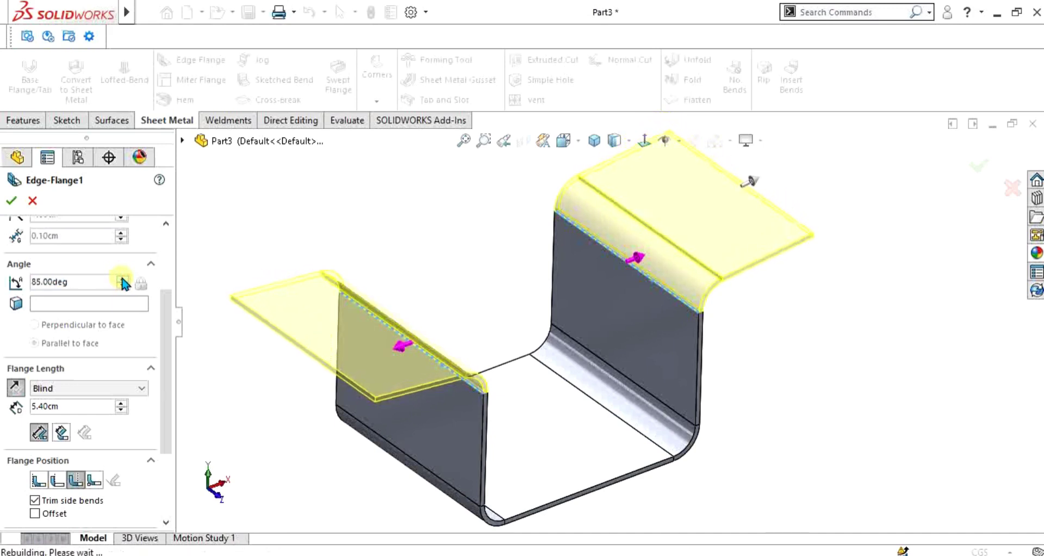
pyautogui.click(122, 279)
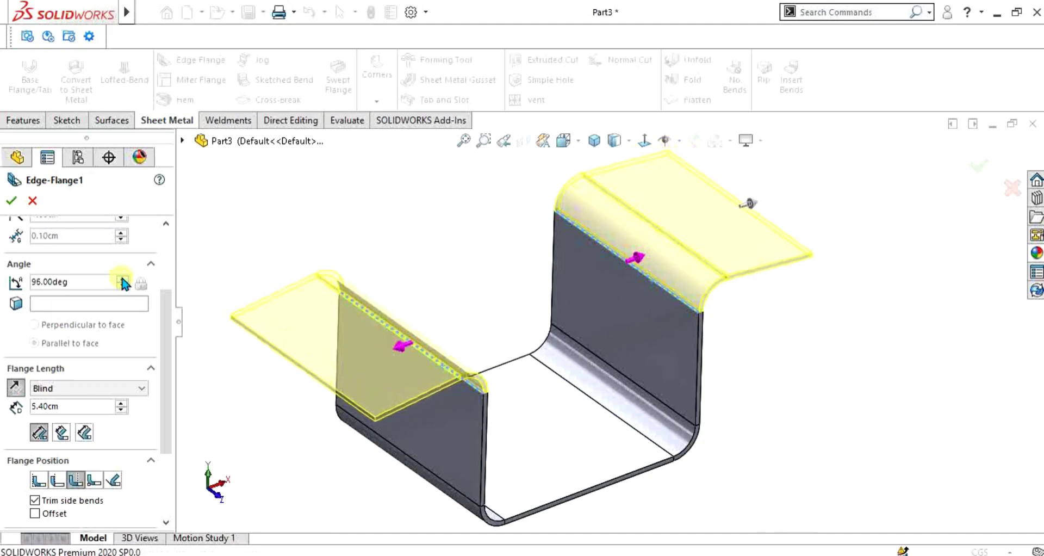
pyautogui.click(122, 278)
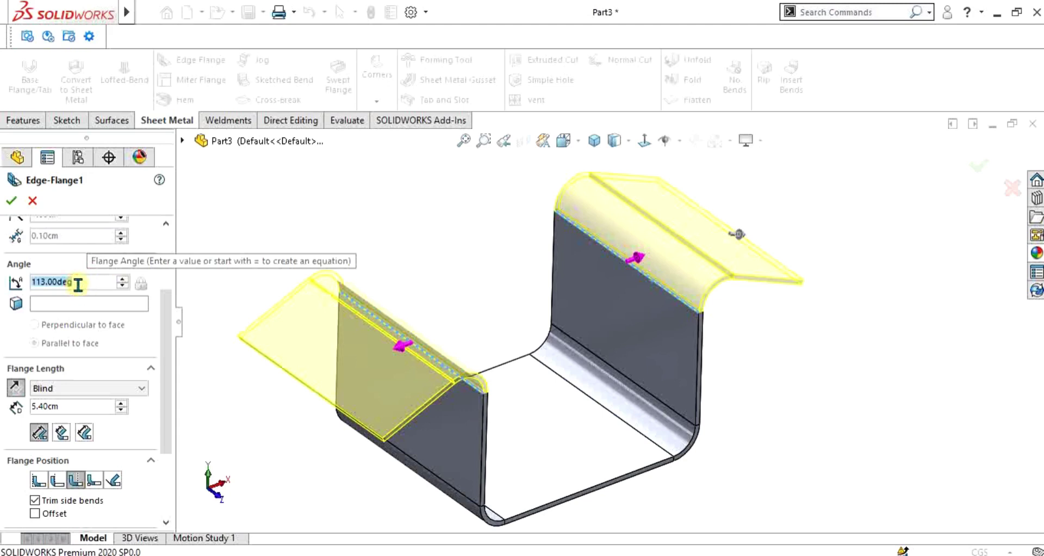
pyautogui.write('90')
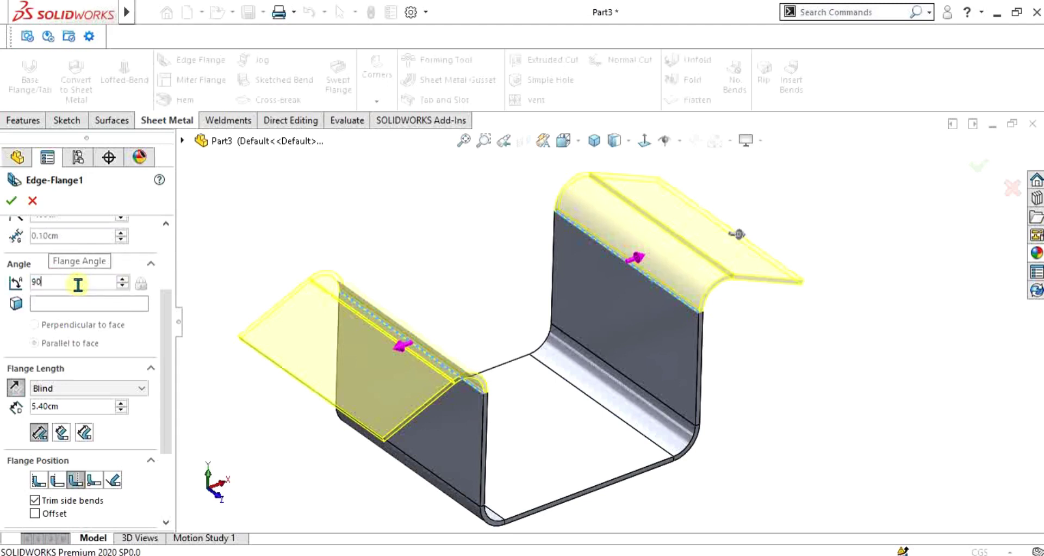
pyautogui.press('Return')
# Step: Examine the preview of both 90-degree edge flanges from several viewpoints
pyautogui.moveTo(175, 318); pyautogui.dragTo(175, 372)
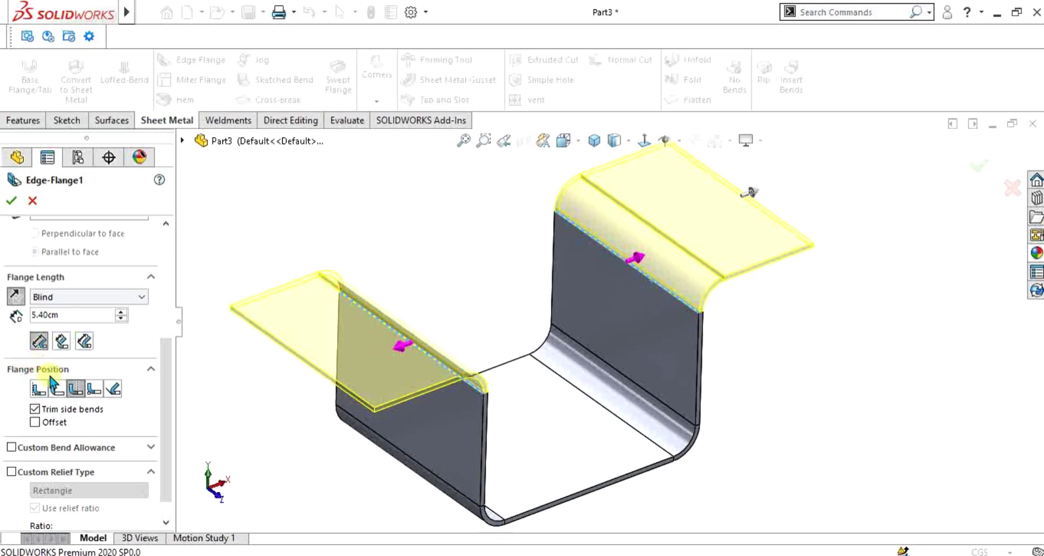
pyautogui.moveTo(413, 383); pyautogui.dragTo(355, 333, button='middle')
pyautogui.scroll(-2, 781, 242)
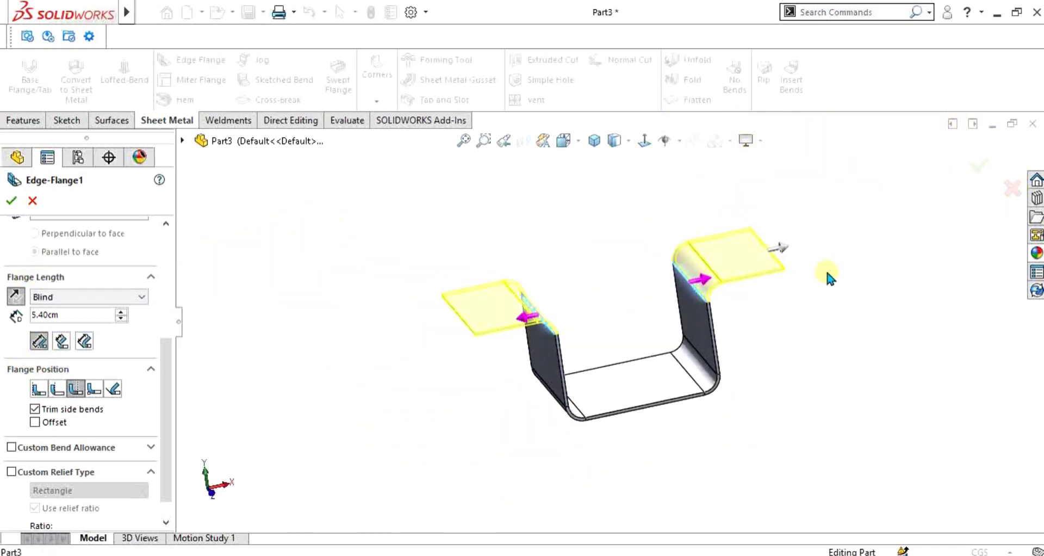
pyautogui.scroll(6, 715, 252)
pyautogui.scroll(-5, 706, 369)
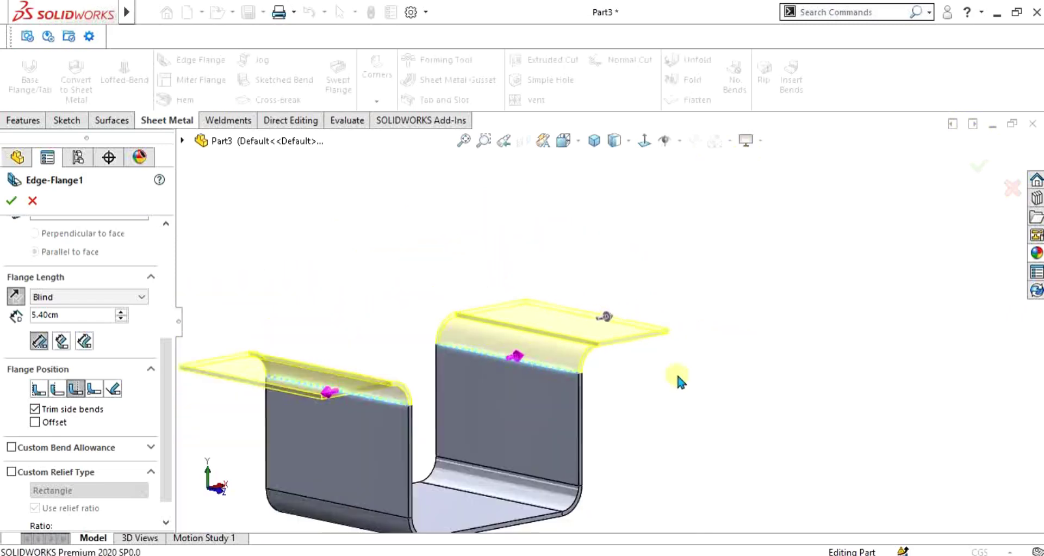
pyautogui.moveTo(677, 375); pyautogui.dragTo(510, 361, button='middle')
pyautogui.scroll(3, 520, 418)
pyautogui.scroll(-3, 519, 418)
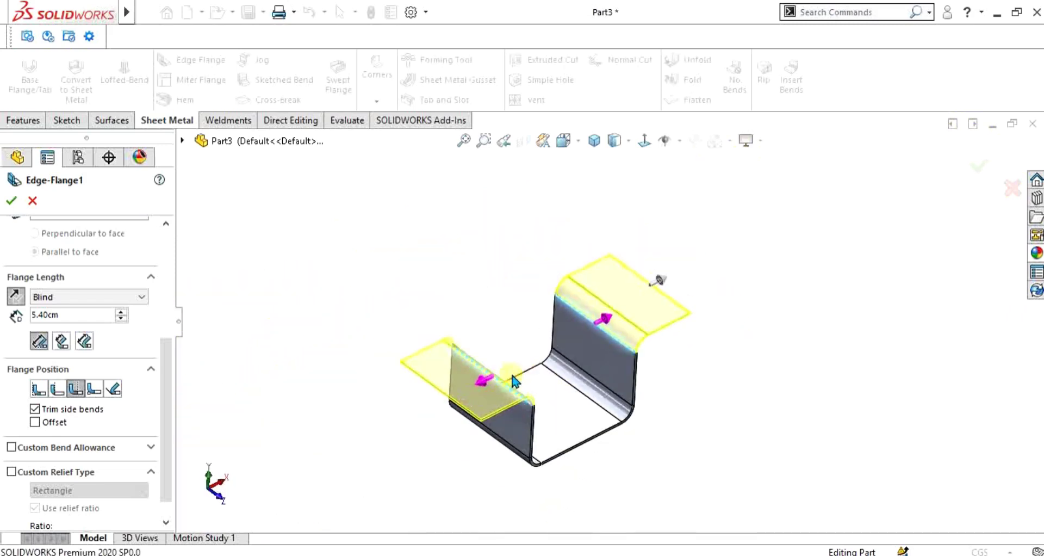
pyautogui.scroll(4, 519, 419)
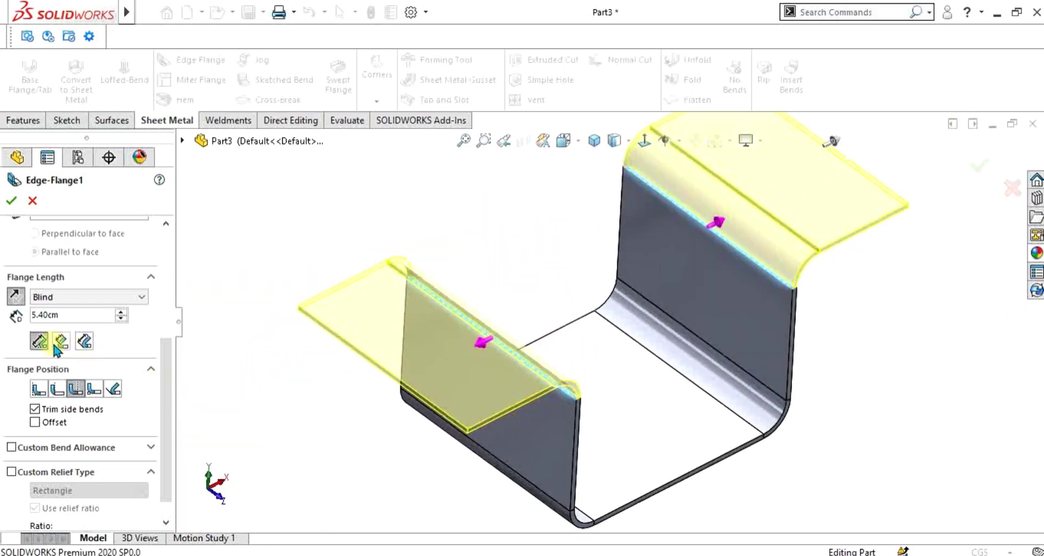
# Step: Increase the flange length of both edge flanges to 6.40 cm
pyautogui.click(121, 311)
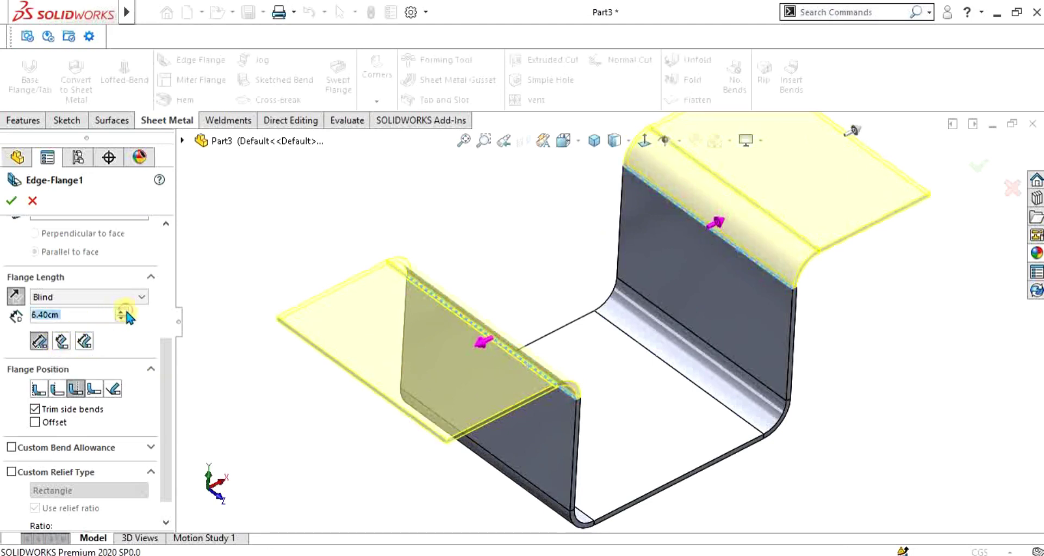
pyautogui.click(121, 311)
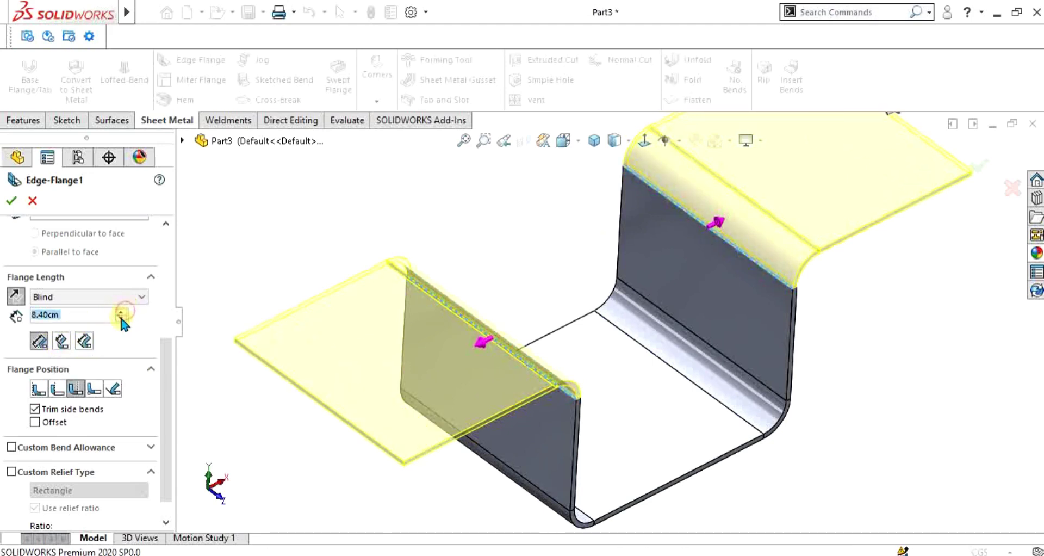
pyautogui.click(121, 318)
# Step: Try measuring the flange length from the Inner Virtual Sharp, finally choosing the Tangent Bend reference
pyautogui.scroll(-3, 517, 400)
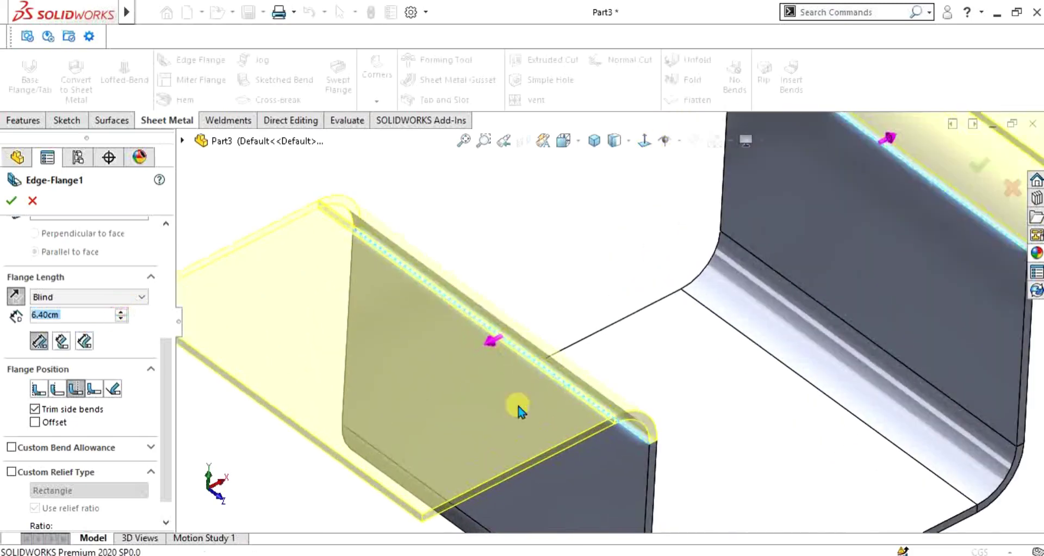
pyautogui.moveTo(517, 401); pyautogui.dragTo(504, 364, button='middle')
pyautogui.scroll(3, 504, 364)
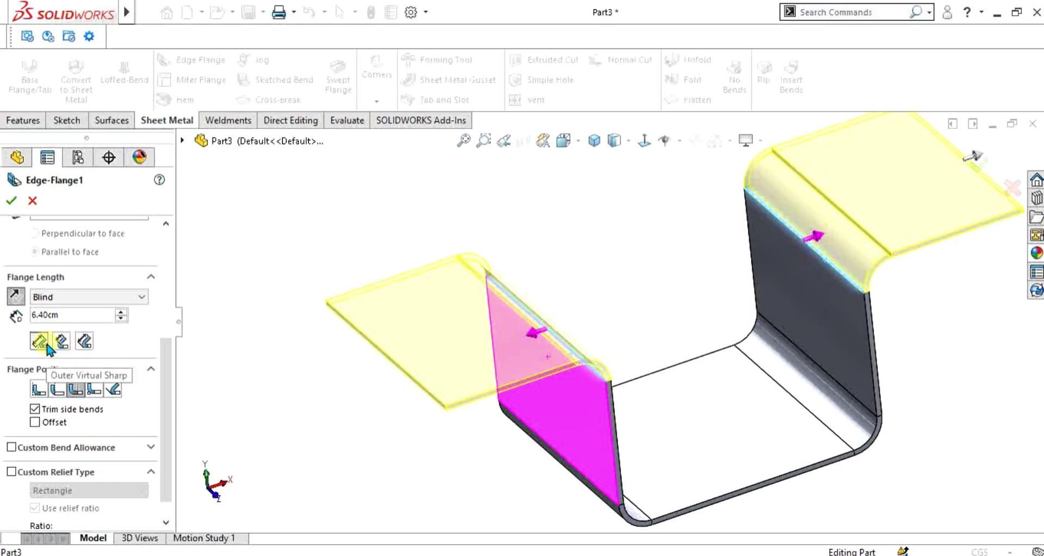
pyautogui.click(62, 341)
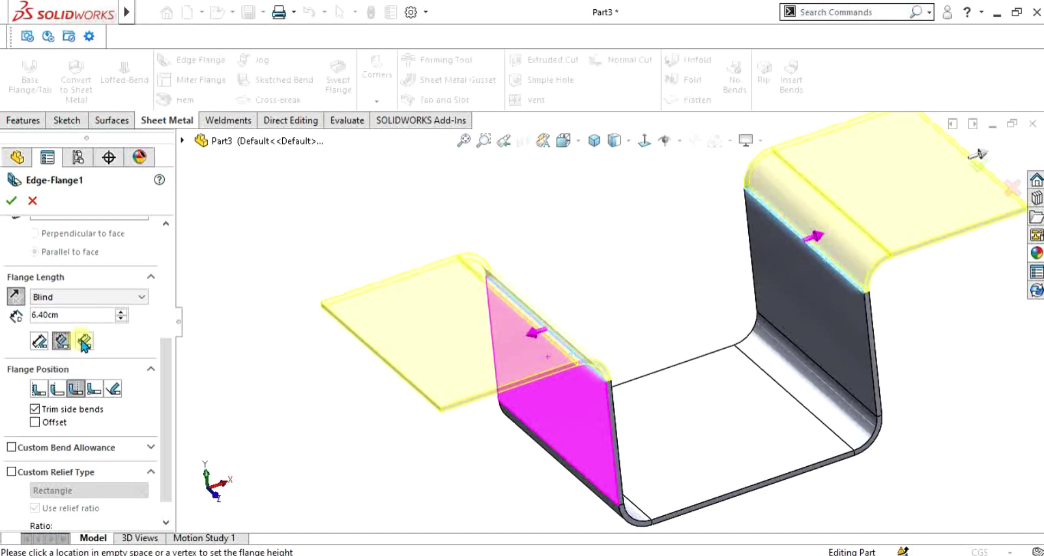
pyautogui.click(84, 342)
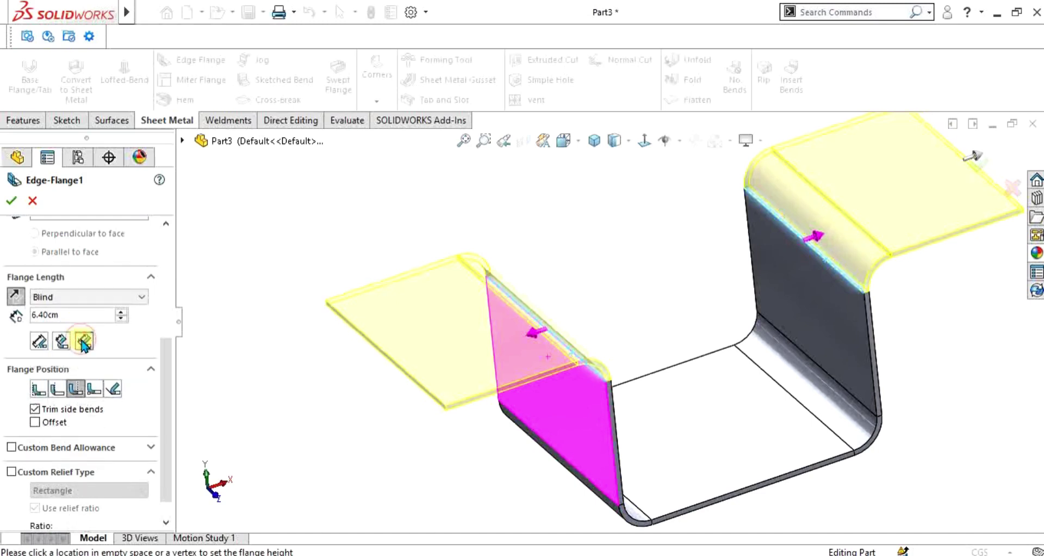
# Step: Try the Material Inside flange position and examine how the bend sits against the left wall's upper edge
pyautogui.scroll(-1, 139, 335)
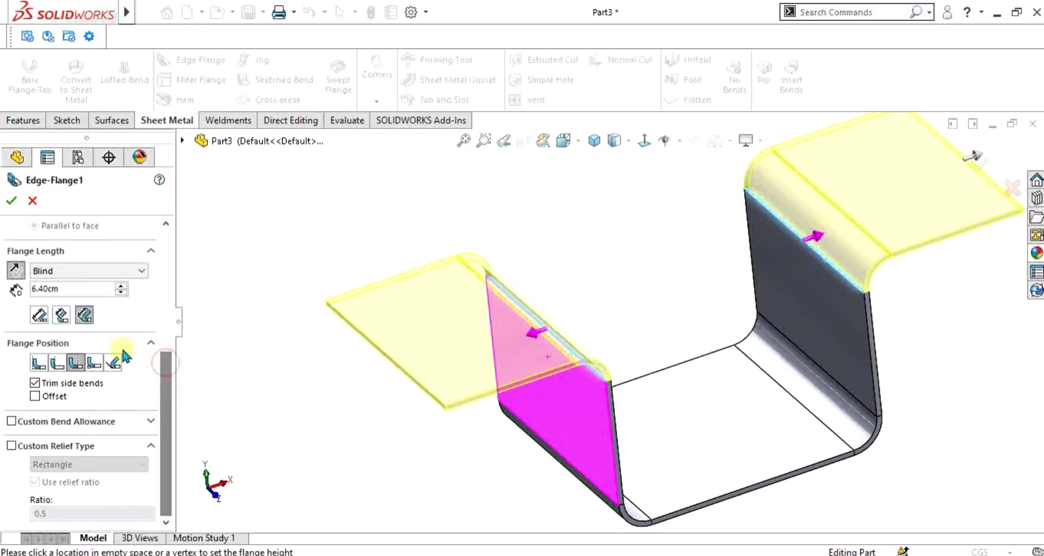
pyautogui.click(40, 363)
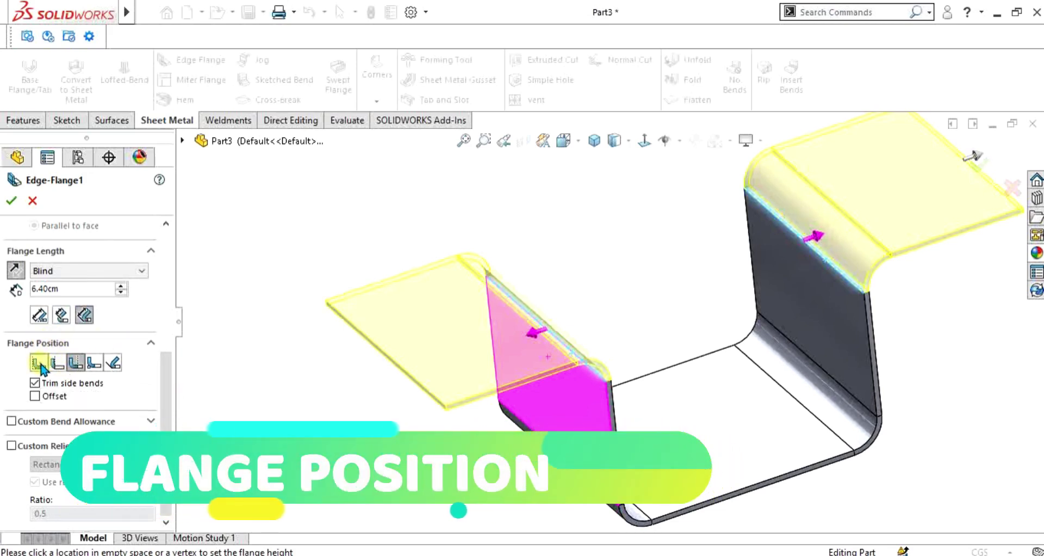
pyautogui.moveTo(516, 368); pyautogui.dragTo(650, 347, button='middle')
pyautogui.moveTo(594, 273)
pyautogui.mouseDown(button='middle')
pyautogui.moveTo(612, 270)
pyautogui.moveTo(589, 261)
pyautogui.moveTo(594, 271)
pyautogui.mouseUp(button='middle')
pyautogui.scroll(-3, 603, 299)
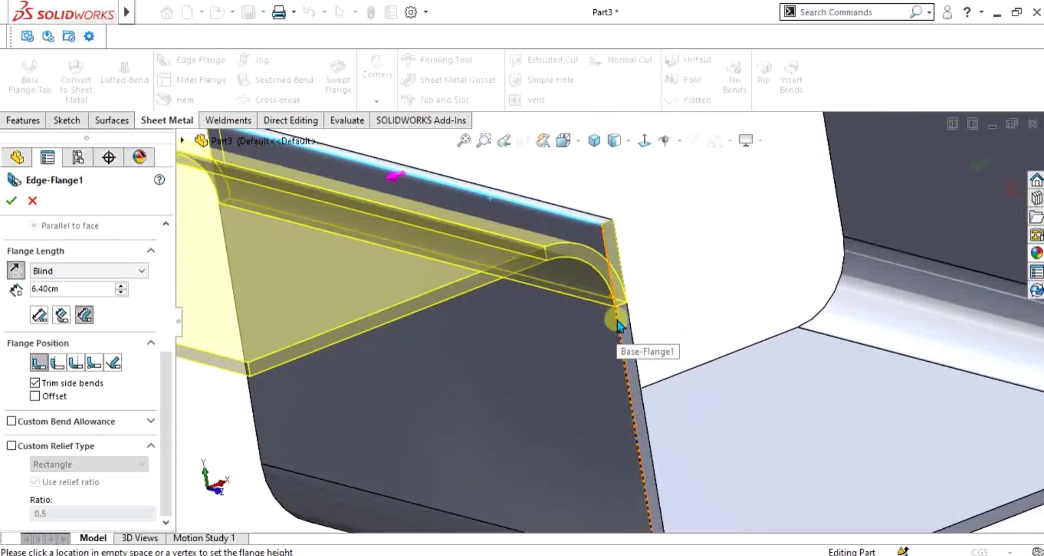
pyautogui.scroll(2, 618, 321)
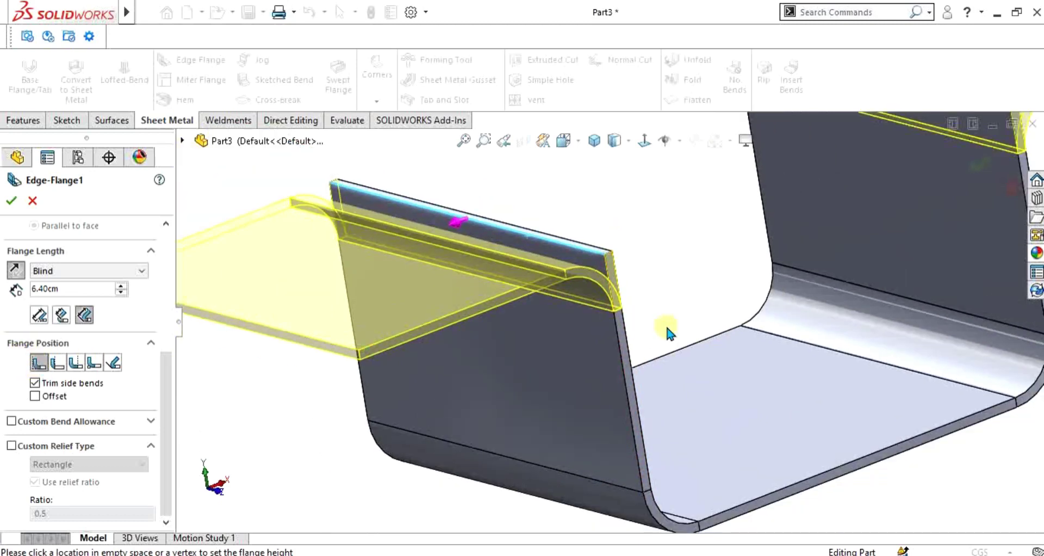
pyautogui.scroll(-2, 618, 290)
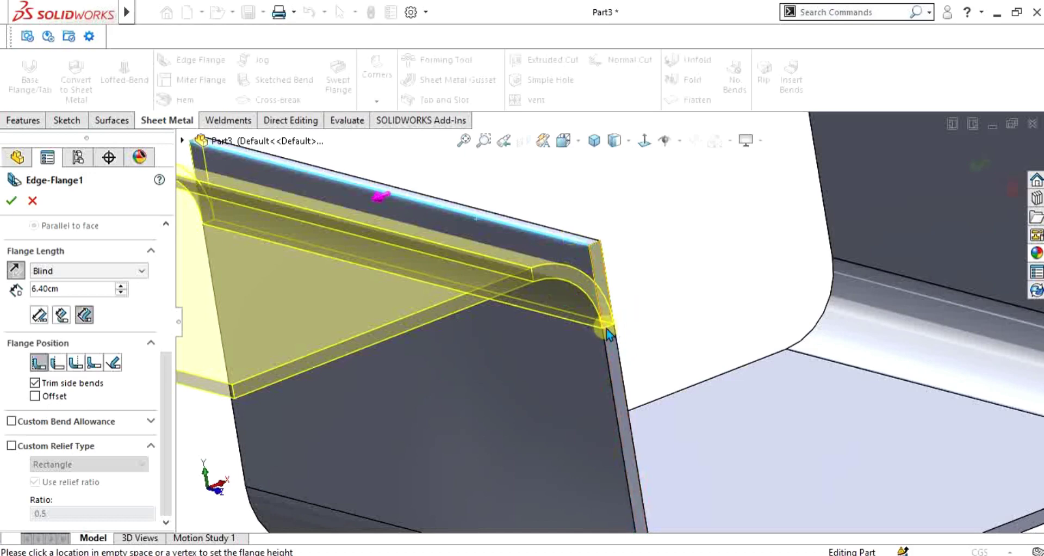
pyautogui.scroll(2, 606, 318)
pyautogui.moveTo(601, 305); pyautogui.dragTo(572, 289, button='middle')
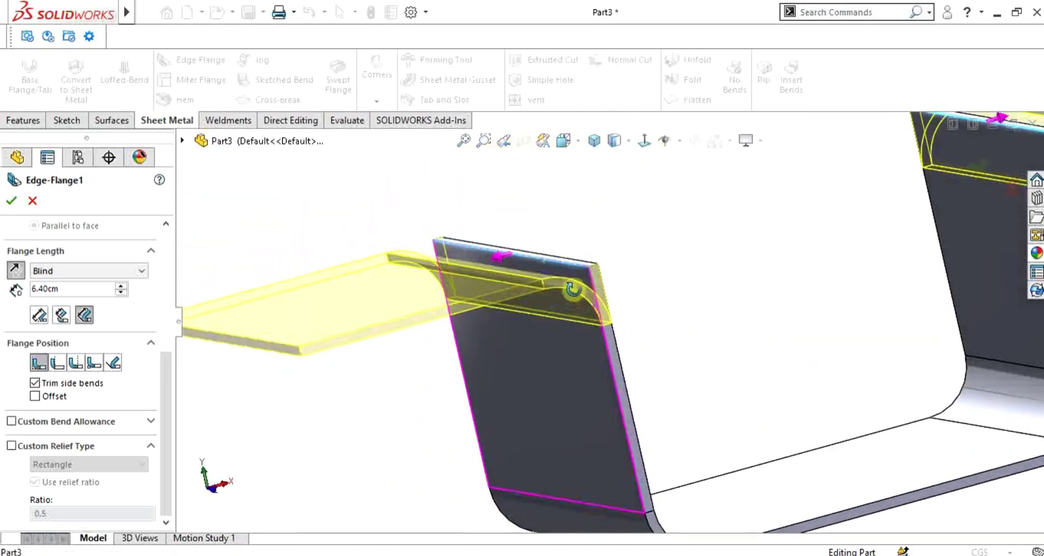
pyautogui.scroll(3, 581, 296)
pyautogui.scroll(-4, 598, 313)
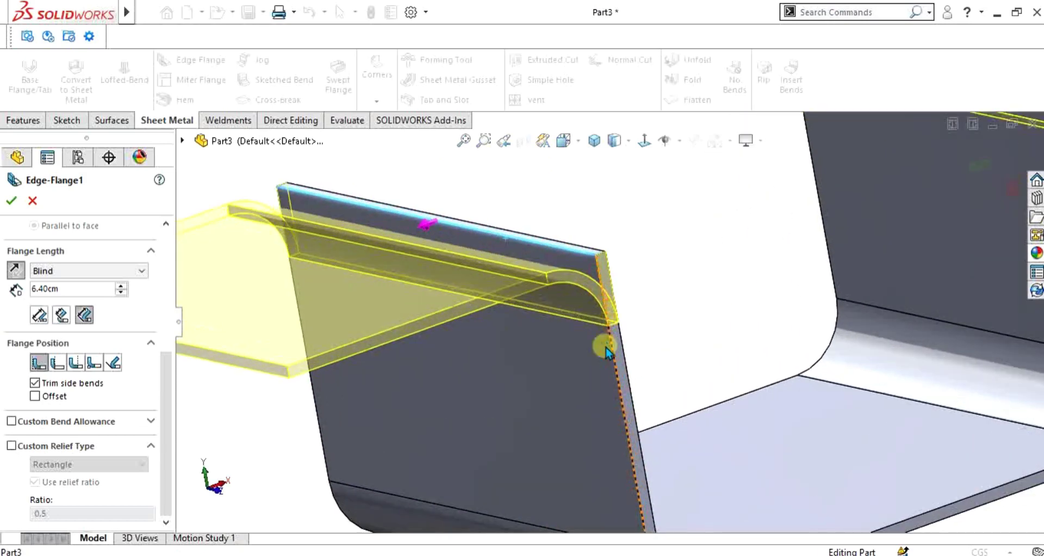
pyautogui.moveTo(606, 347)
pyautogui.mouseDown(button='middle')
pyautogui.moveTo(618, 326)
pyautogui.moveTo(601, 346)
pyautogui.mouseUp(button='middle')
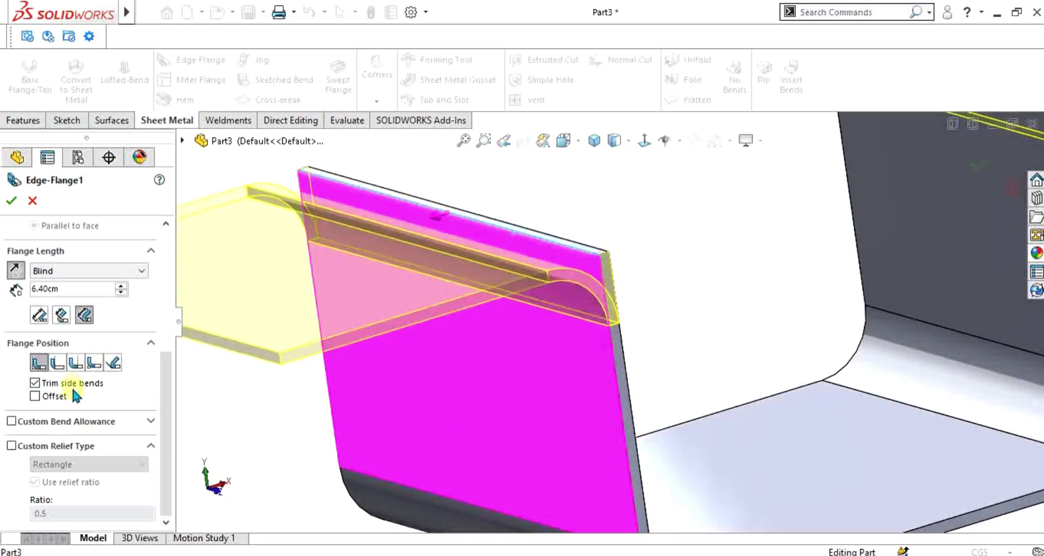
# Step: Try the Material Outside flange position, switch back to Bend Outside and inspect both flange previews
pyautogui.click(59, 363)
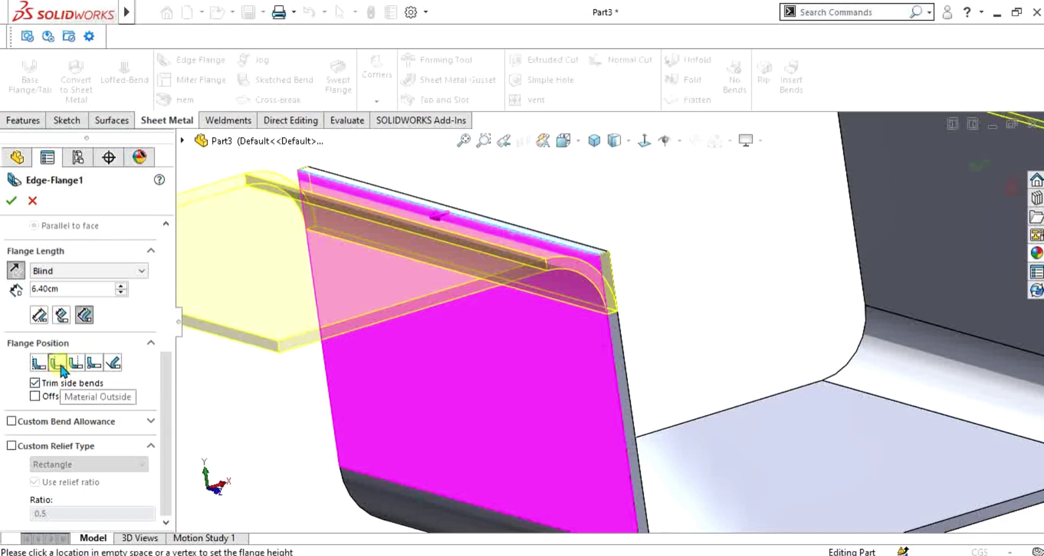
pyautogui.click(74, 363)
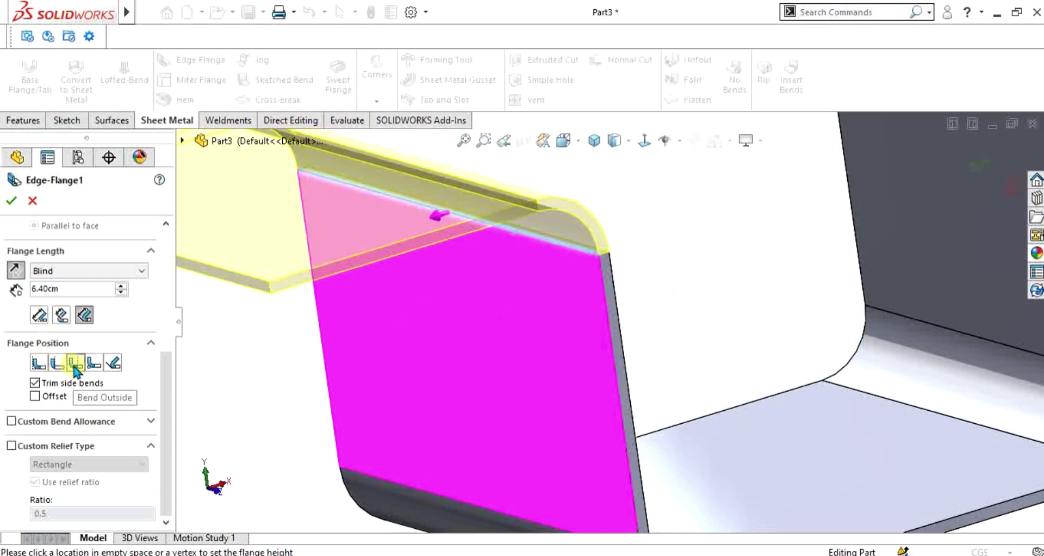
pyautogui.scroll(5, 73, 366)
pyautogui.moveTo(647, 288); pyautogui.dragTo(684, 298, button='middle')
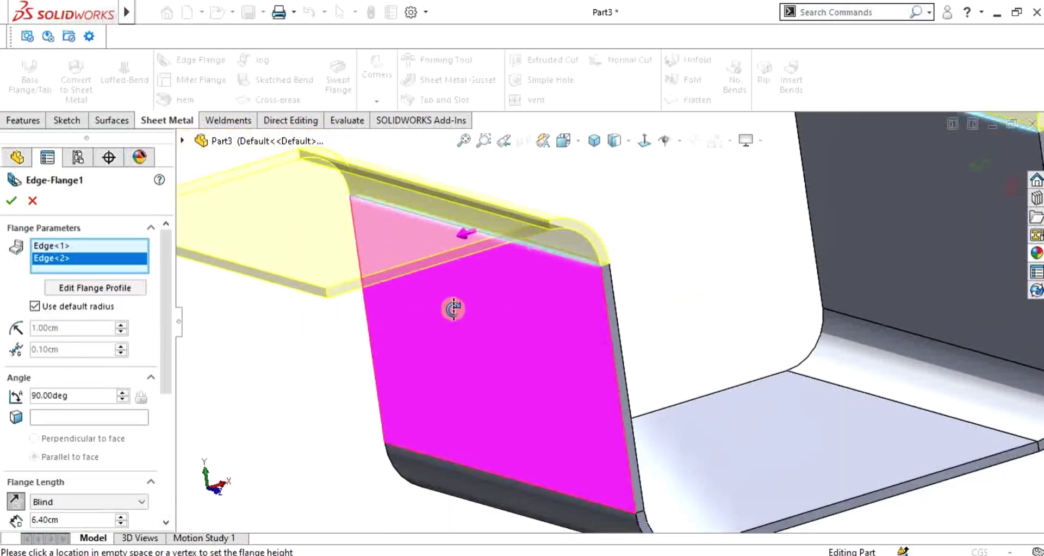
pyautogui.moveTo(453, 308); pyautogui.dragTo(364, 379, button='middle')
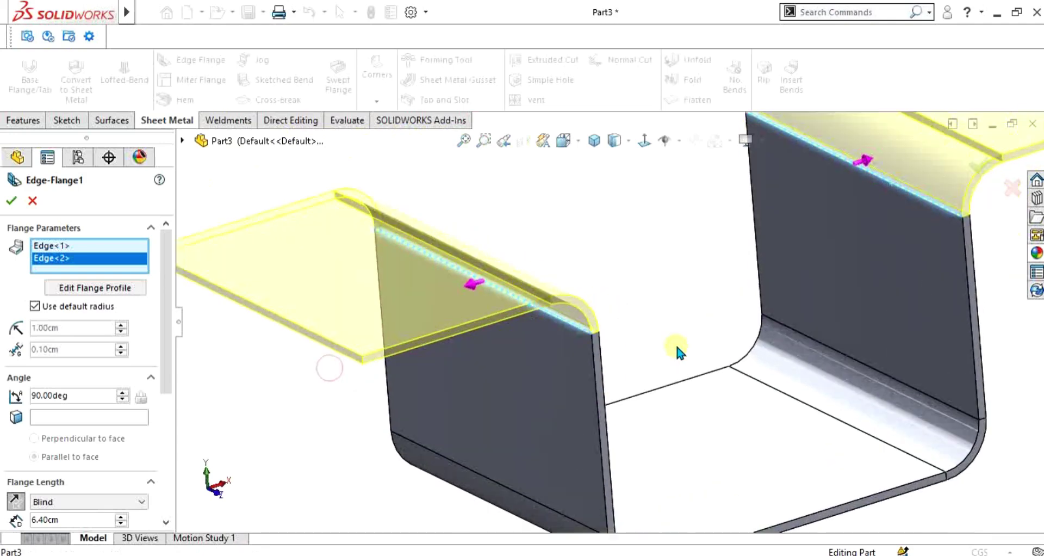
pyautogui.moveTo(676, 349); pyautogui.dragTo(557, 254, button='middle')
# Step: Try the Bend from Virtual Sharp flange position and return to Bend Outside
pyautogui.moveTo(170, 337); pyautogui.dragTo(171, 433)
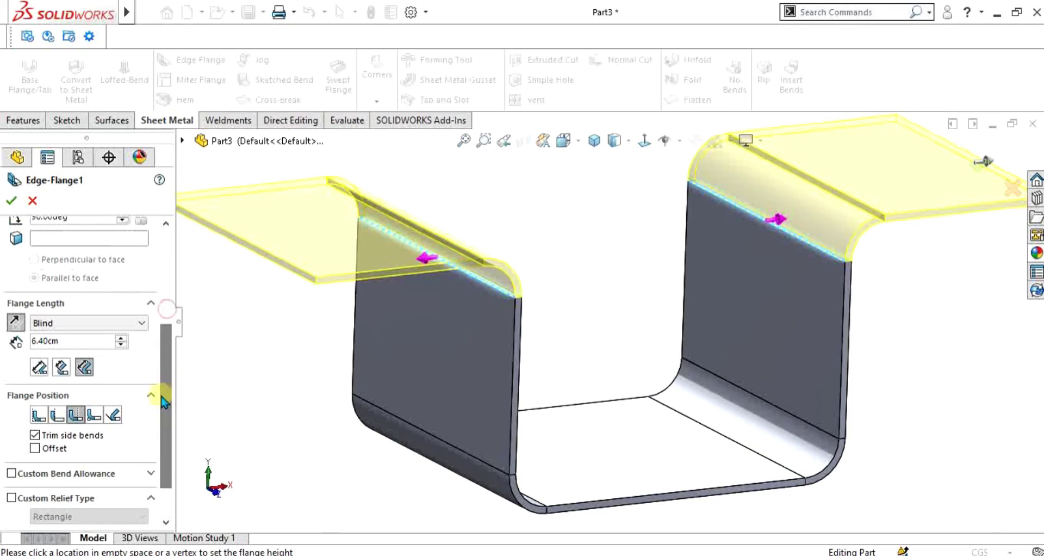
pyautogui.click(92, 417)
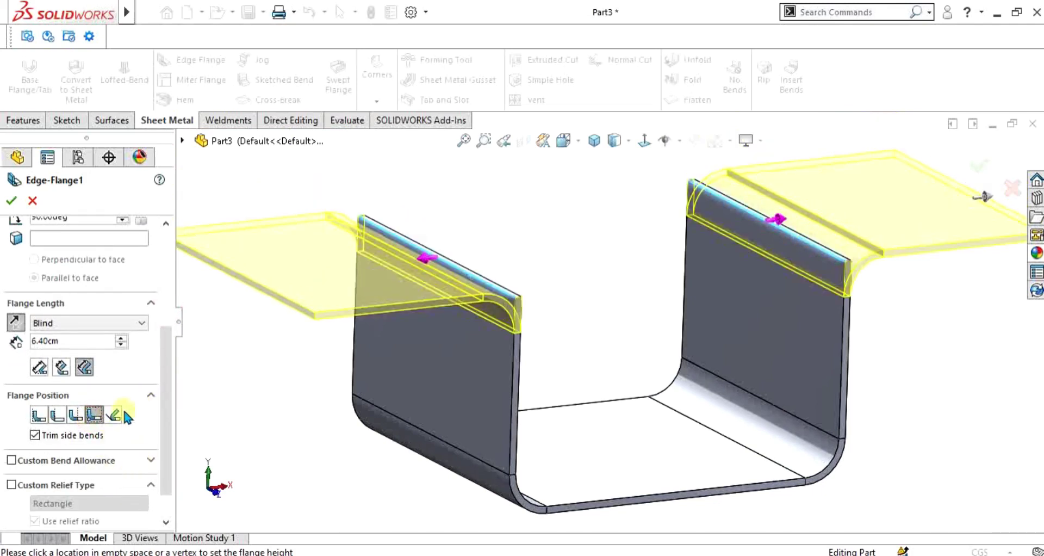
pyautogui.click(76, 415)
# Step: Open the left wall flange's profile sketch for editing and move the Profile Sketch dialog clear of the model
pyautogui.moveTo(163, 414); pyautogui.dragTo(163, 309)
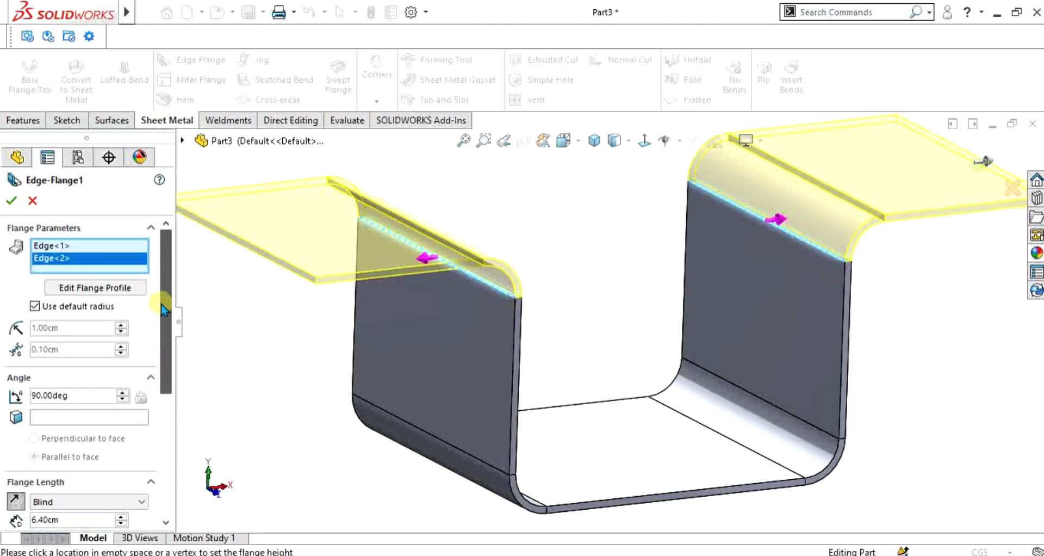
pyautogui.press('f')
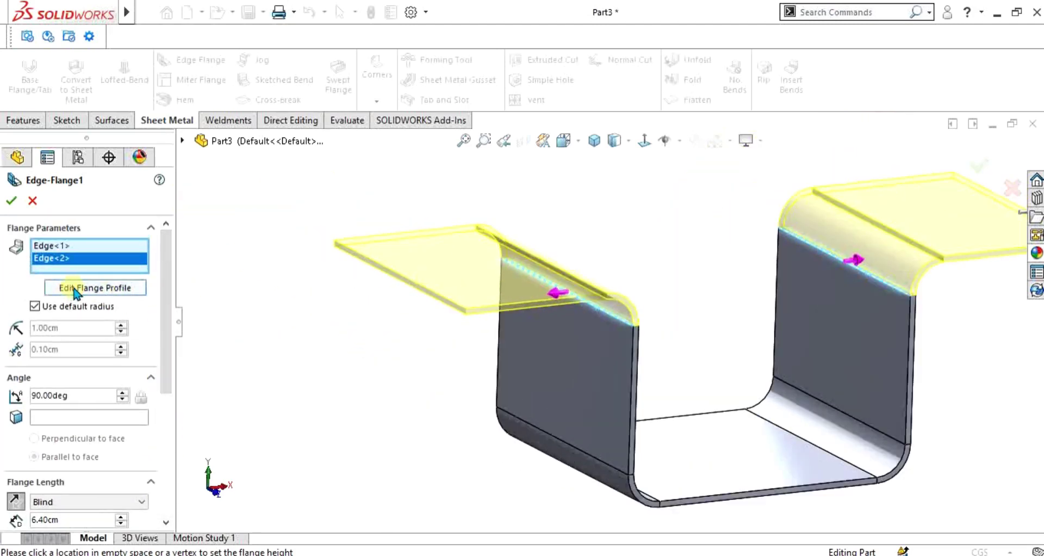
pyautogui.moveTo(641, 280); pyautogui.dragTo(576, 389, button='middle')
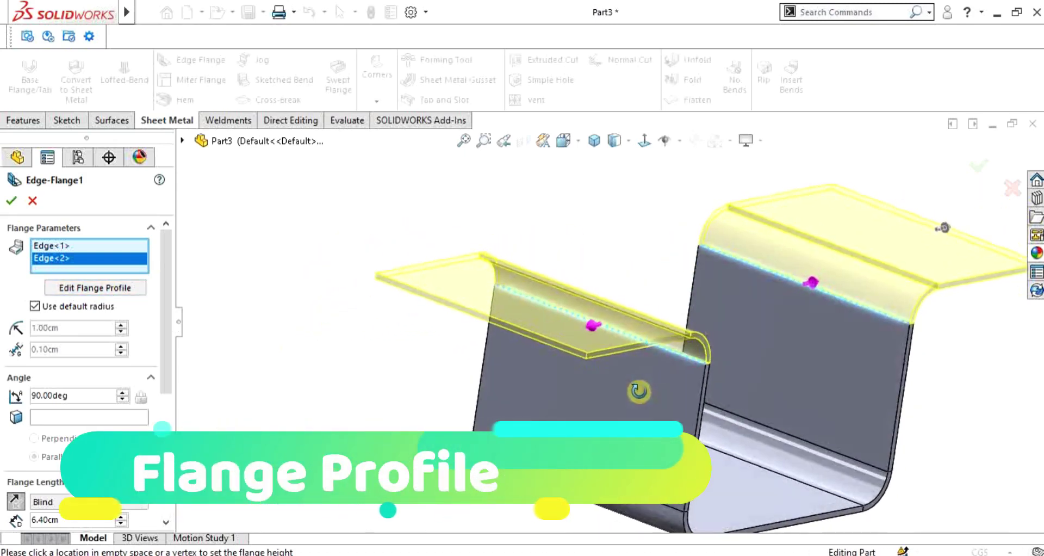
pyautogui.click(107, 289)
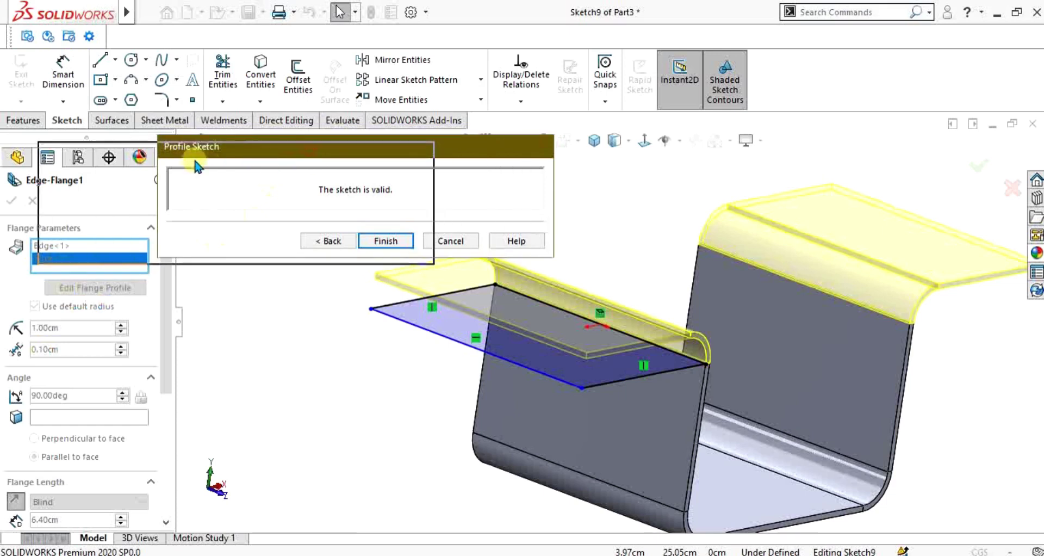
pyautogui.moveTo(202, 150); pyautogui.dragTo(82, 151)
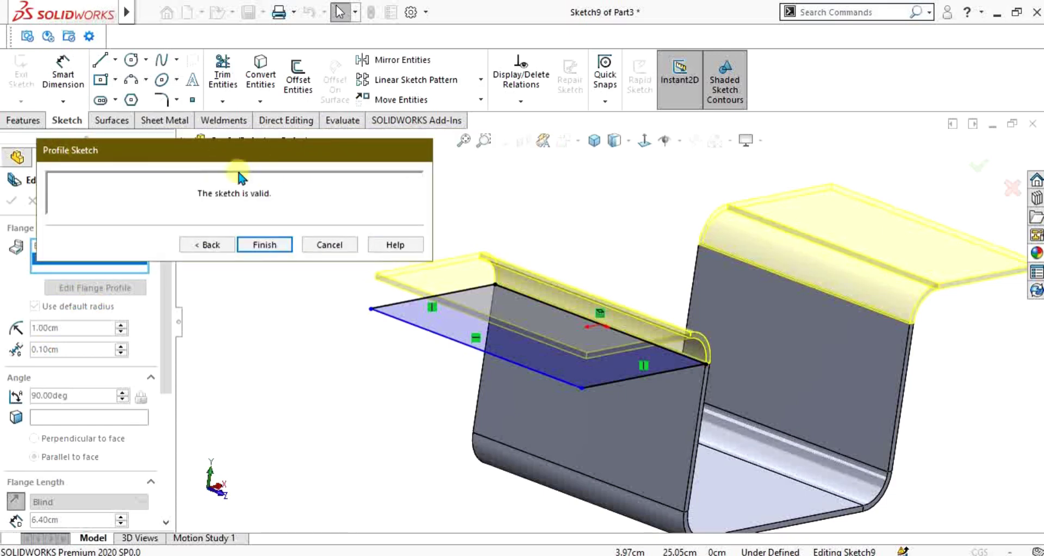
# Step: View the left wall flange's profile sketch face-on and delete the relation tying its base line to the wall edge
pyautogui.moveTo(312, 155); pyautogui.dragTo(305, 365)
pyautogui.moveTo(205, 364); pyautogui.dragTo(114, 482)
pyautogui.click(644, 141)
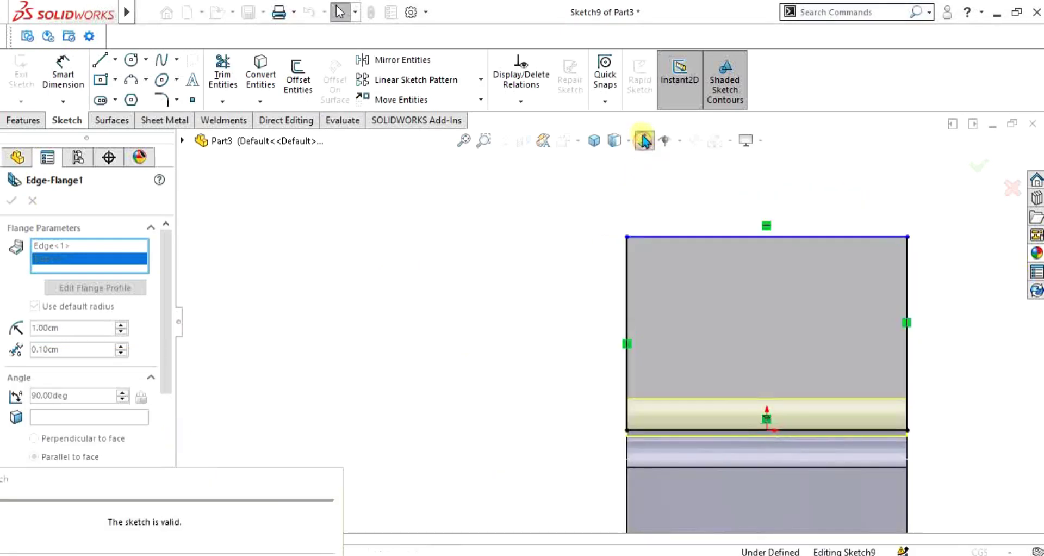
pyautogui.scroll(4, 859, 361)
pyautogui.scroll(-5, 679, 351)
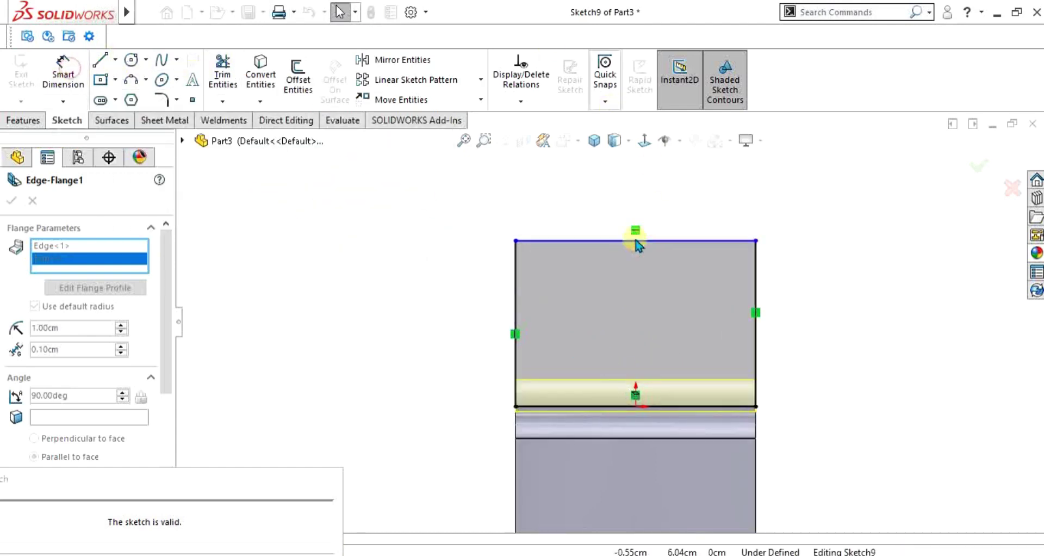
pyautogui.click(638, 405)
pyautogui.rightClick(636, 400)
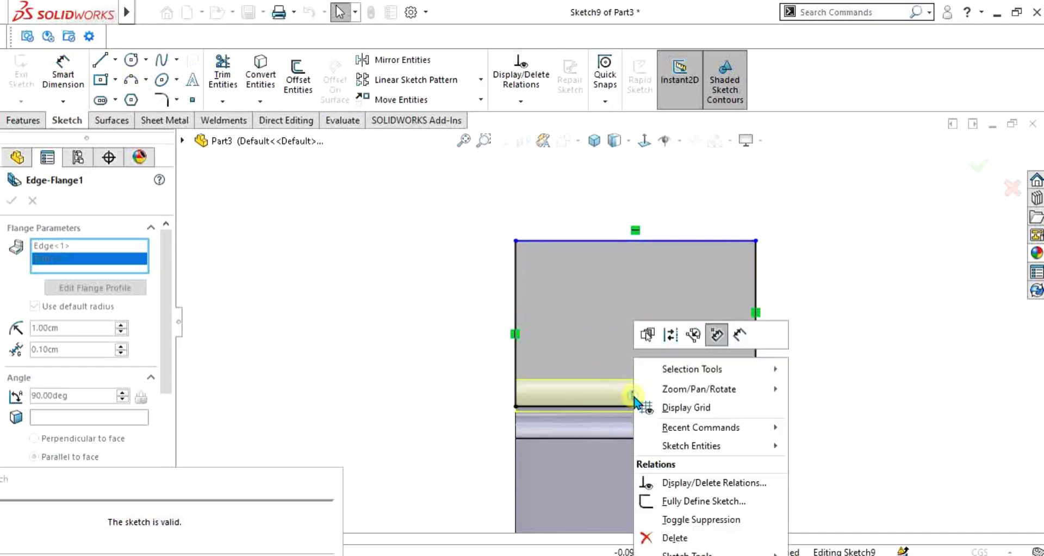
pyautogui.click(688, 521)
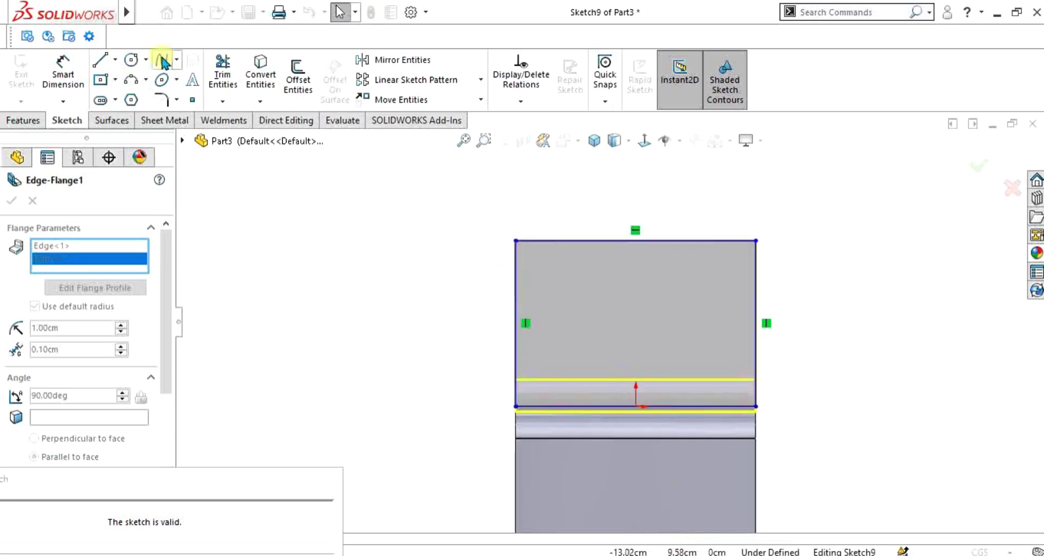
# Step: Add a width dimension to the outer horizontal line of the flange profile
pyautogui.click(68, 77)
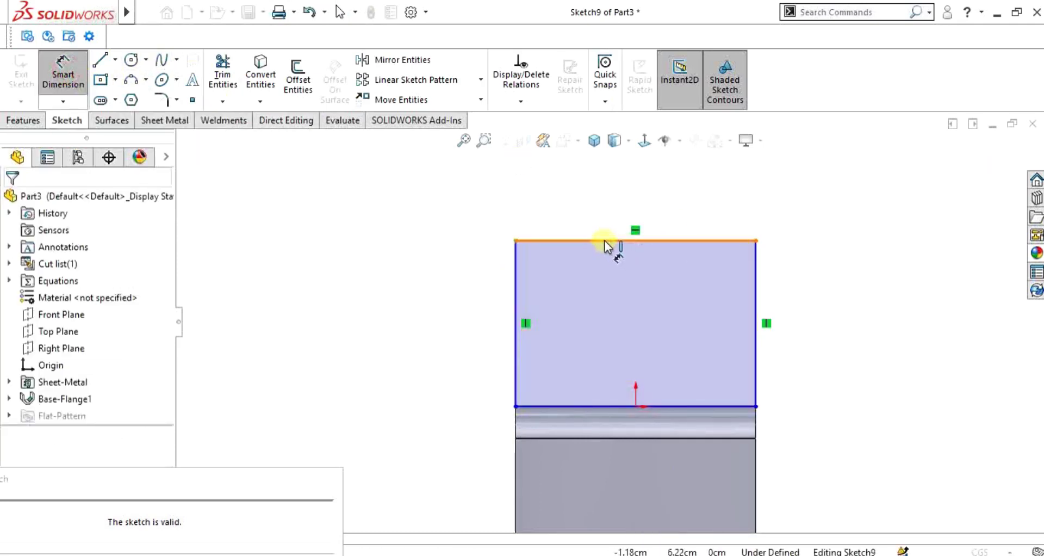
pyautogui.click(600, 202)
pyautogui.click(597, 201)
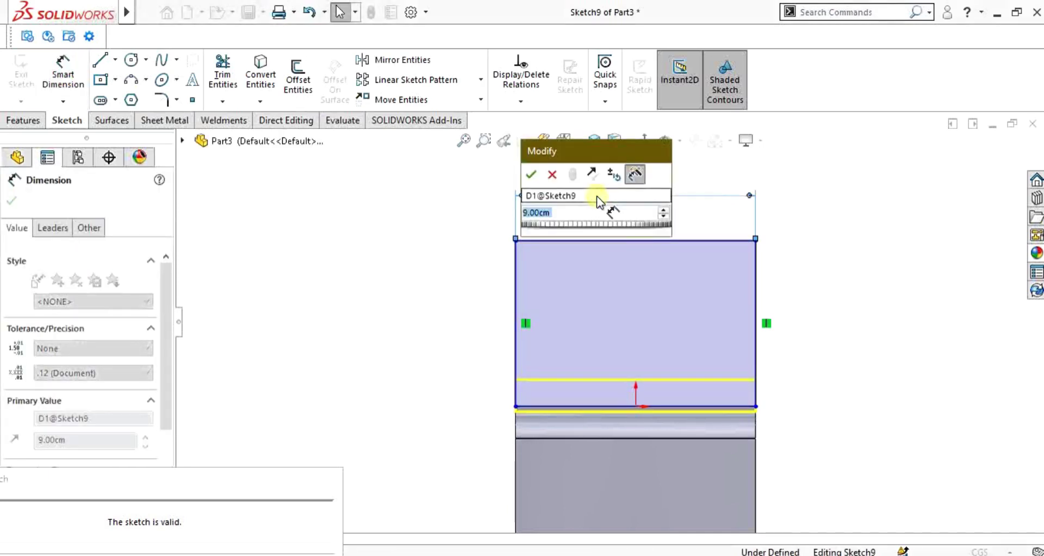
# Step: Try a 5.5 cm width for the flange profile and undo the change
pyautogui.write('5.5')
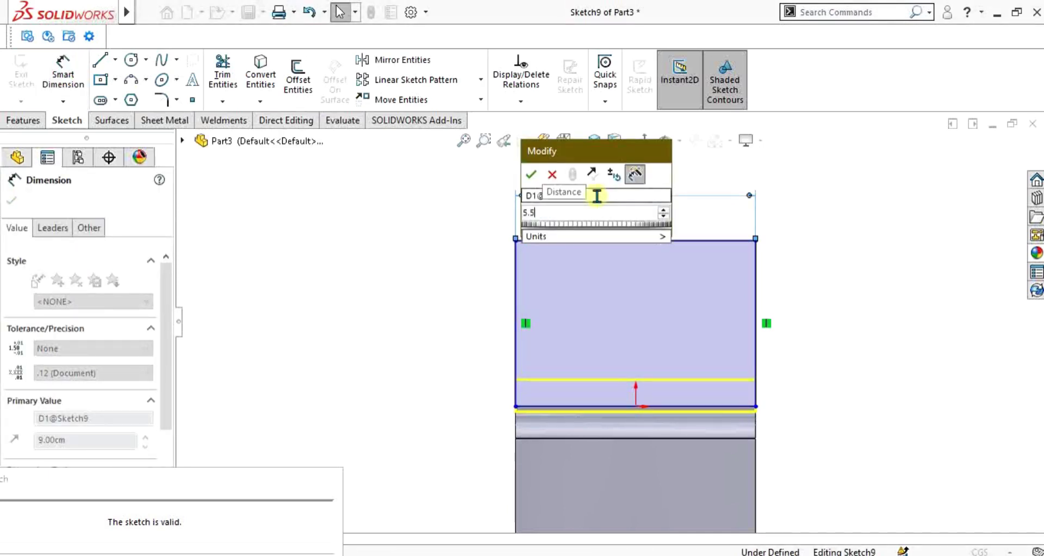
pyautogui.press('Return')
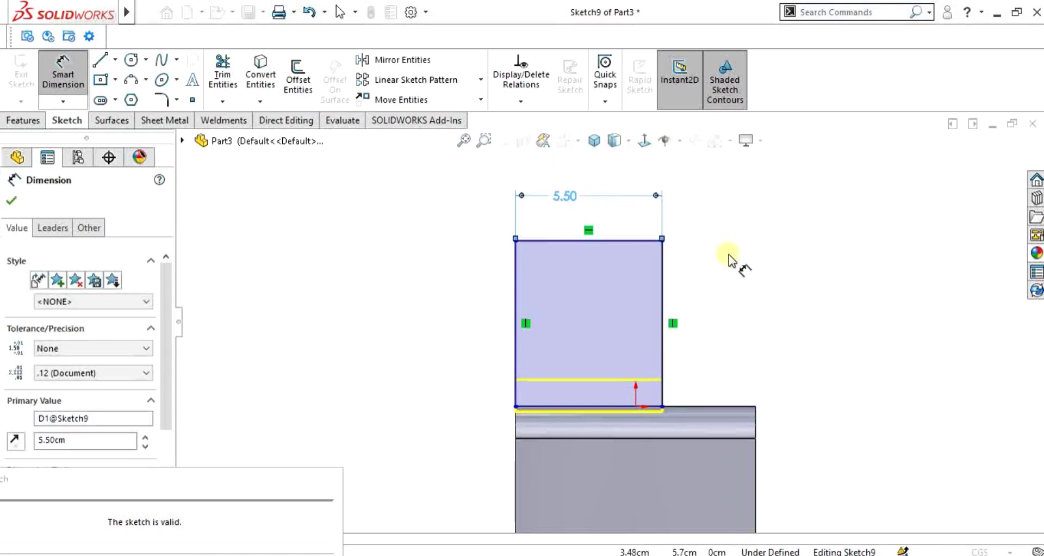
pyautogui.press('Escape')
pyautogui.hotkey('ctrl', 'z')
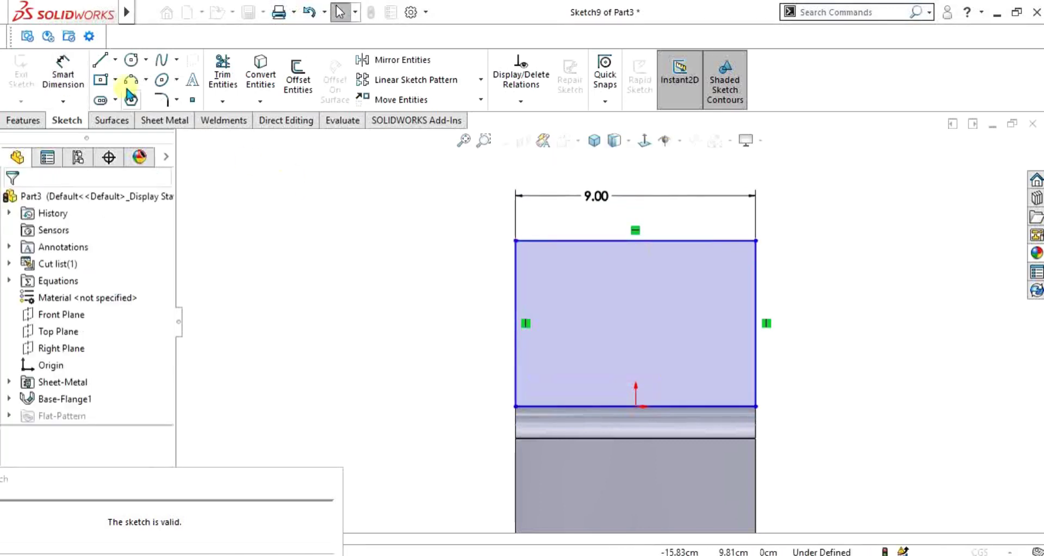
# Step: Draw a vertical centerline about 7 cm long from the midpoint of the profile's base line past its outer line
pyautogui.click(115, 59)
pyautogui.click(131, 98)
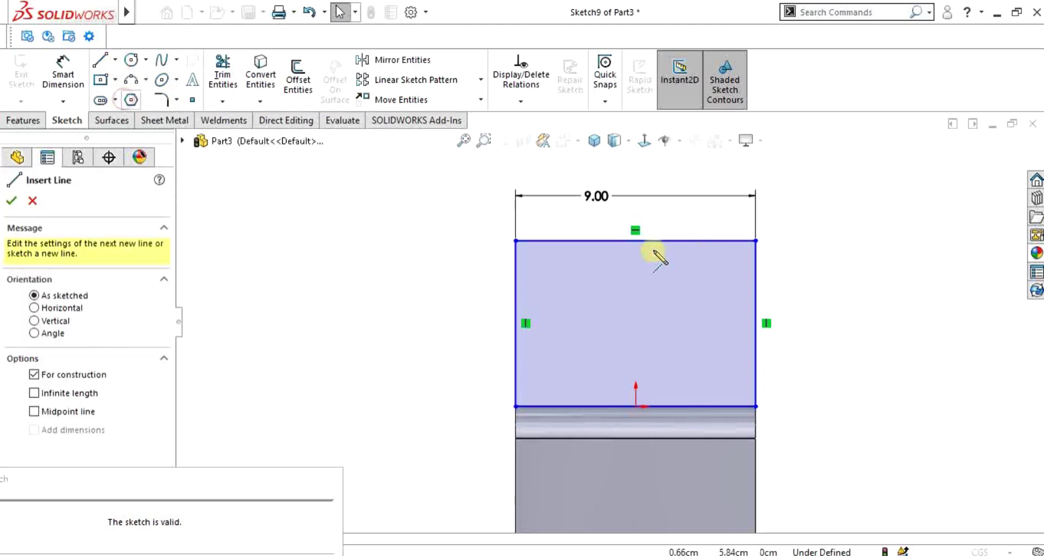
pyautogui.click(635, 239)
pyautogui.click(635, 406)
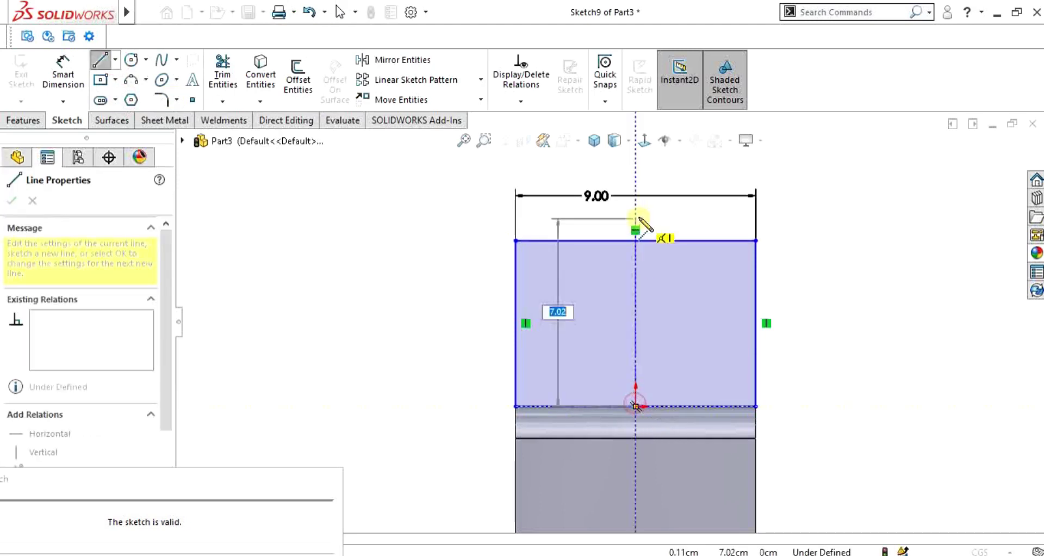
pyautogui.press('Escape')
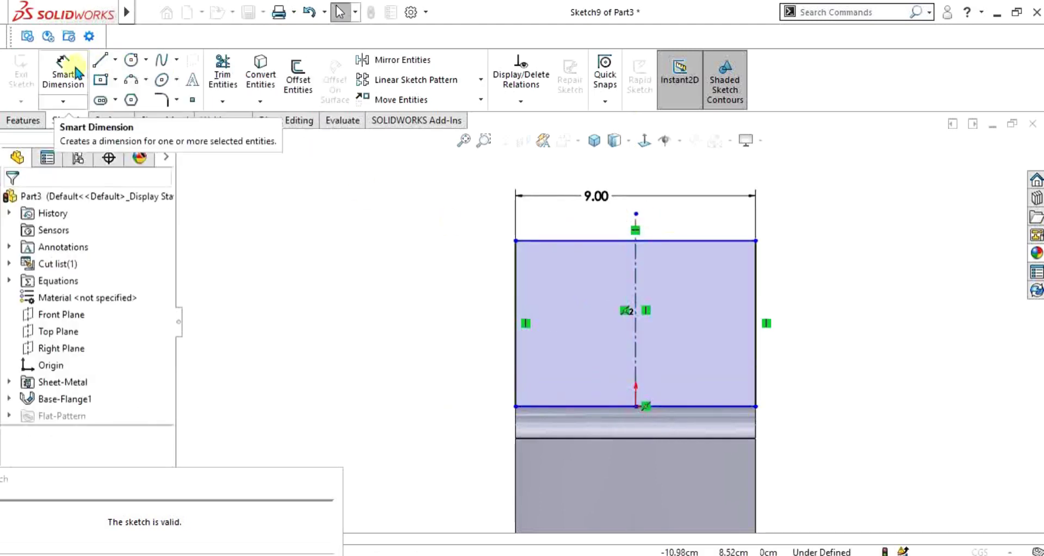
# Step: Set the flange profile's width dimension to 5.5 cm and name the dimension 5.50
pyautogui.click(63, 74)
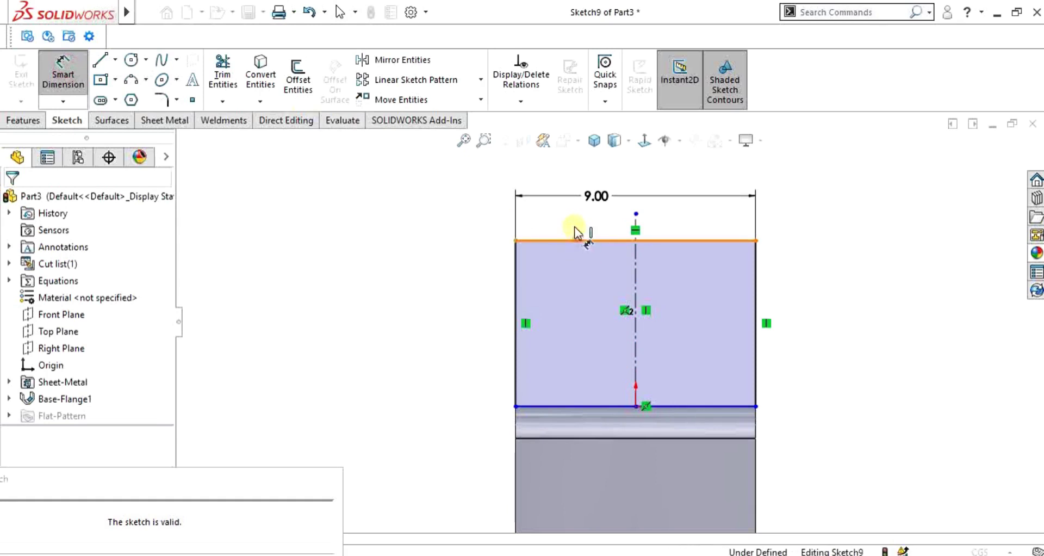
pyautogui.click(580, 237)
pyautogui.press('Escape')
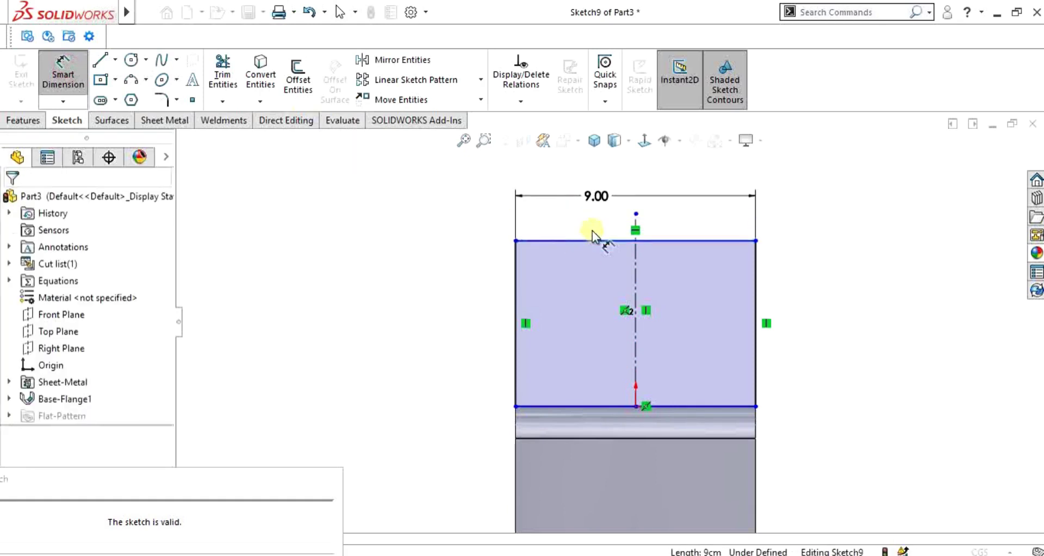
pyautogui.click(597, 197)
pyautogui.write('5.5')
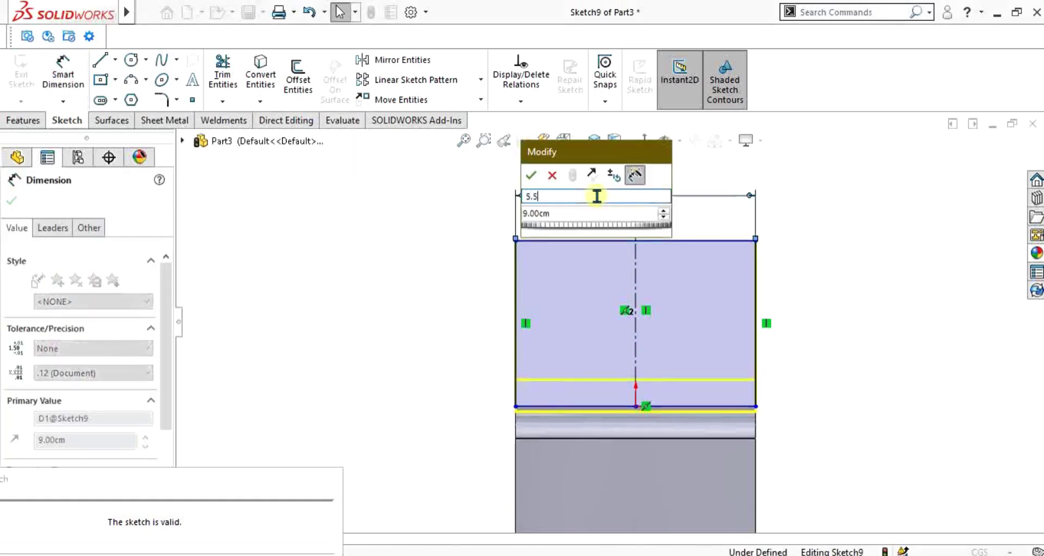
pyautogui.write('0')
pyautogui.press('Tab')
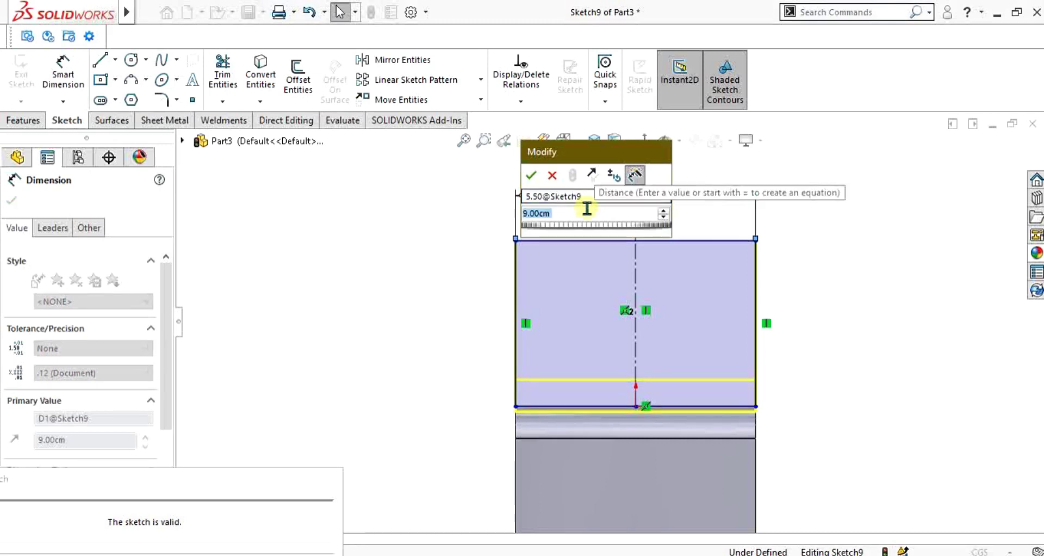
pyautogui.write('5.5')
pyautogui.press('Return')
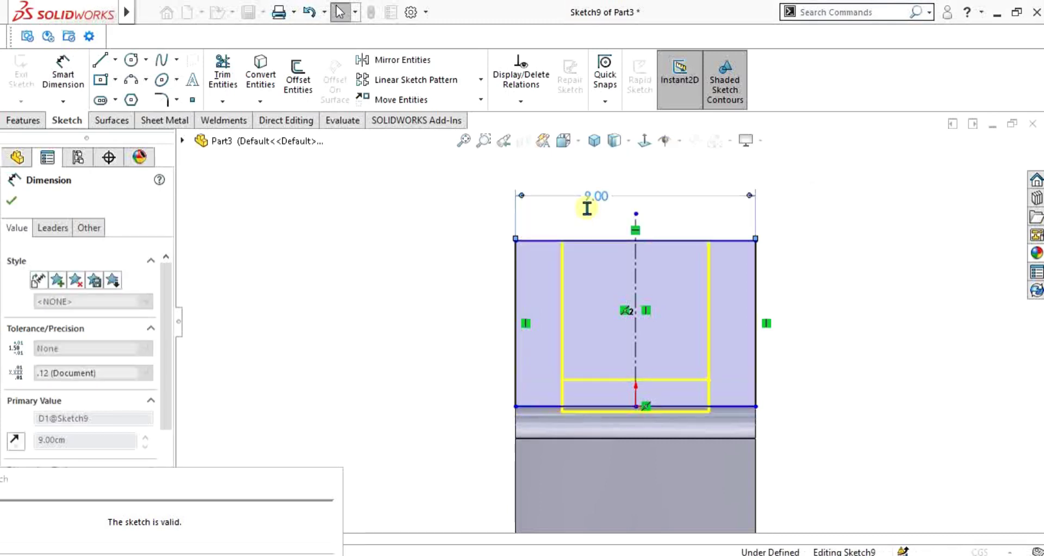
# Step: Check the narrowed profile against the wall and finish the profile sketch to build both edge flanges
pyautogui.scroll(-3, 653, 248)
pyautogui.scroll(4, 635, 350)
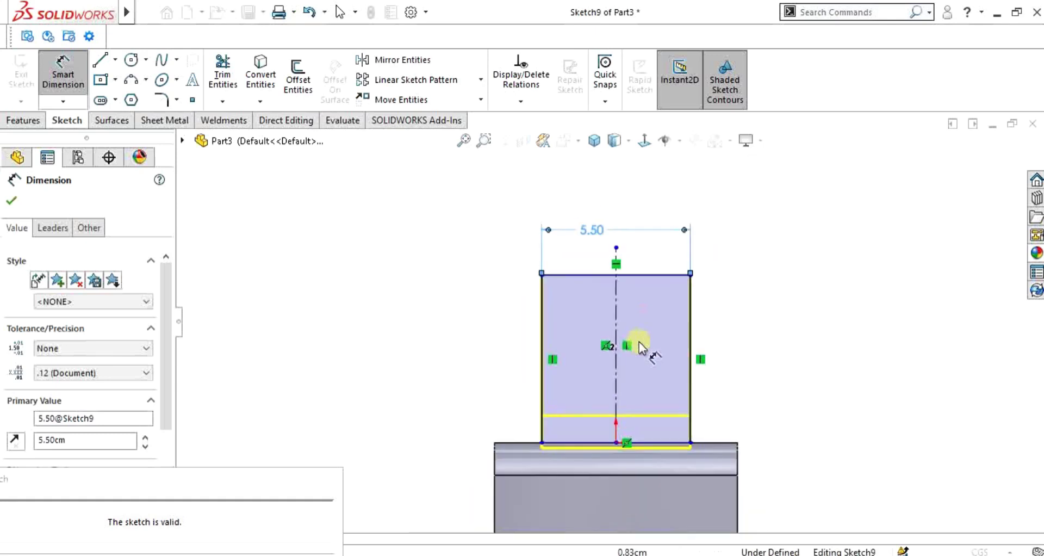
pyautogui.scroll(-1, 628, 362)
pyautogui.scroll(4, 627, 354)
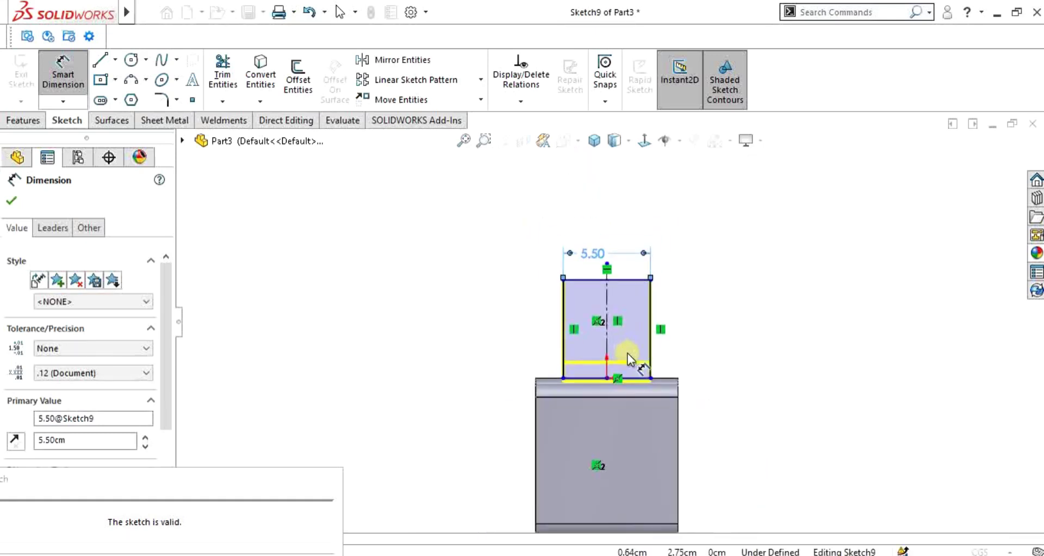
pyautogui.scroll(-4, 622, 340)
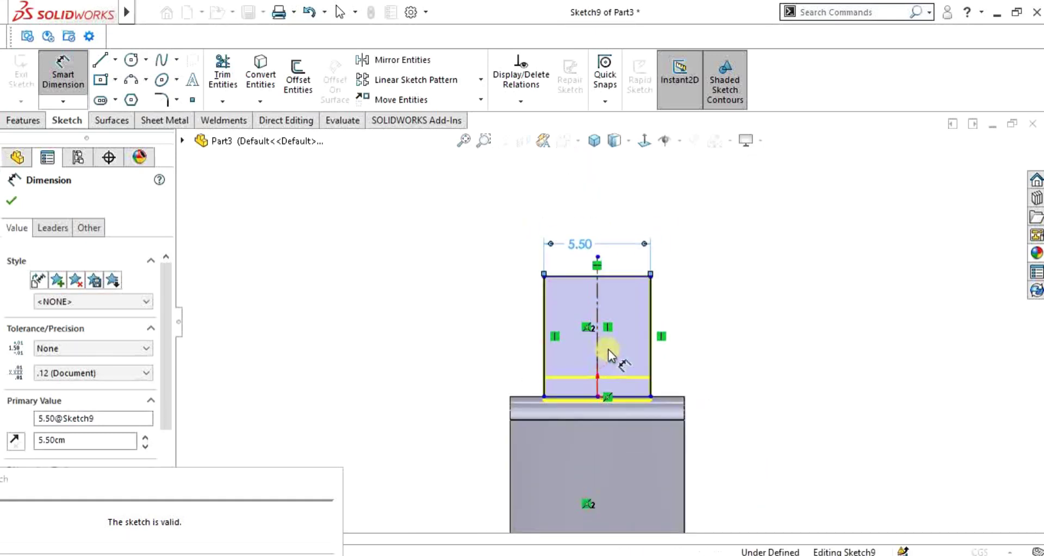
pyautogui.moveTo(608, 349)
pyautogui.mouseDown(button='middle')
pyautogui.moveTo(574, 303)
pyautogui.moveTo(515, 385)
pyautogui.moveTo(636, 366)
pyautogui.moveTo(543, 530)
pyautogui.mouseUp(button='middle')
pyautogui.moveTo(245, 484); pyautogui.dragTo(349, 146)
pyautogui.click(280, 235)
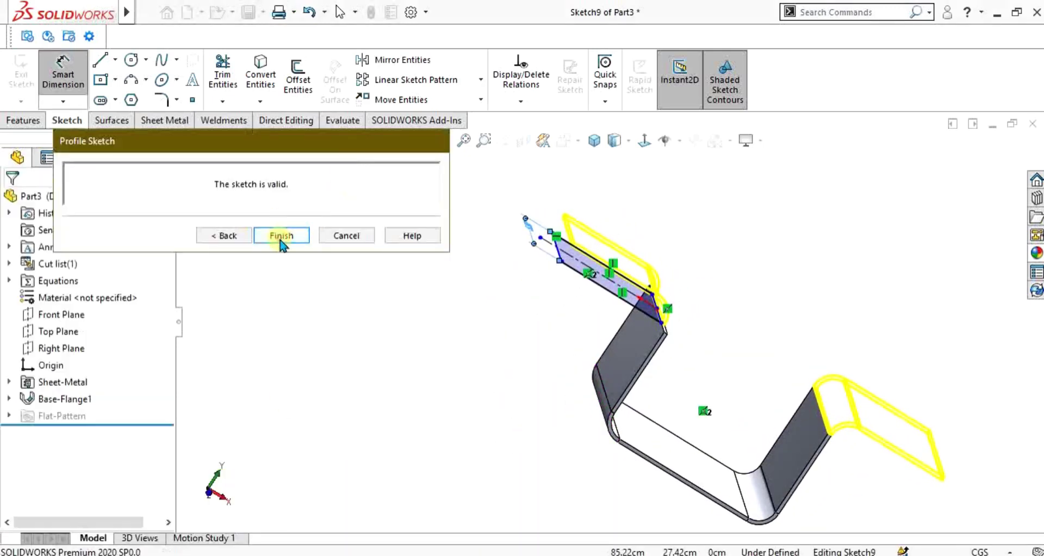
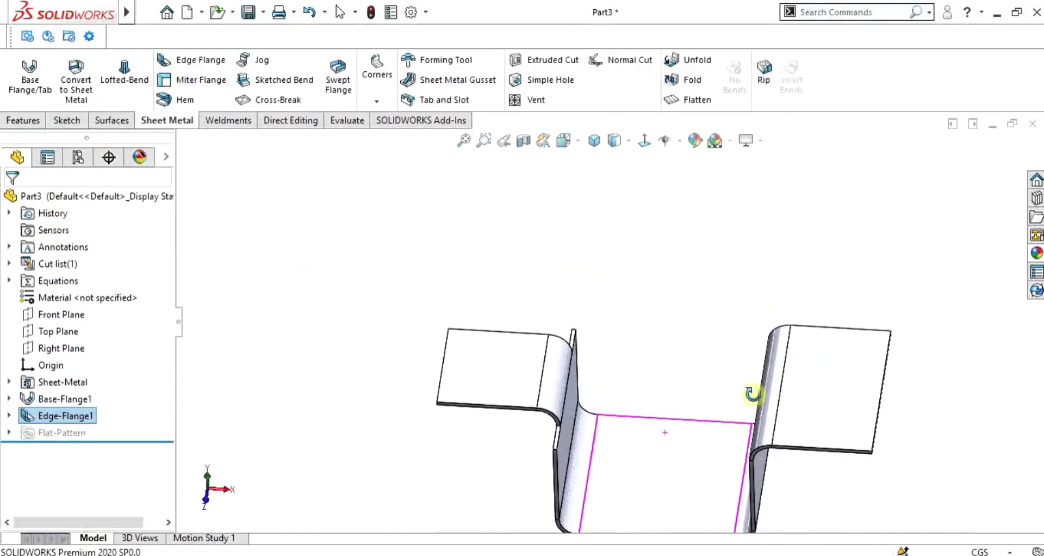
# Step: Inspect the two finished flanges and reopen the Edge-Flange1 feature for editing
pyautogui.scroll(-5, 639, 355)
pyautogui.moveTo(639, 354)
pyautogui.mouseDown(button='middle')
pyautogui.moveTo(638, 343)
pyautogui.moveTo(650, 361)
pyautogui.mouseUp(button='middle')
pyautogui.scroll(5, 643, 340)
pyautogui.scroll(-3, 832, 326)
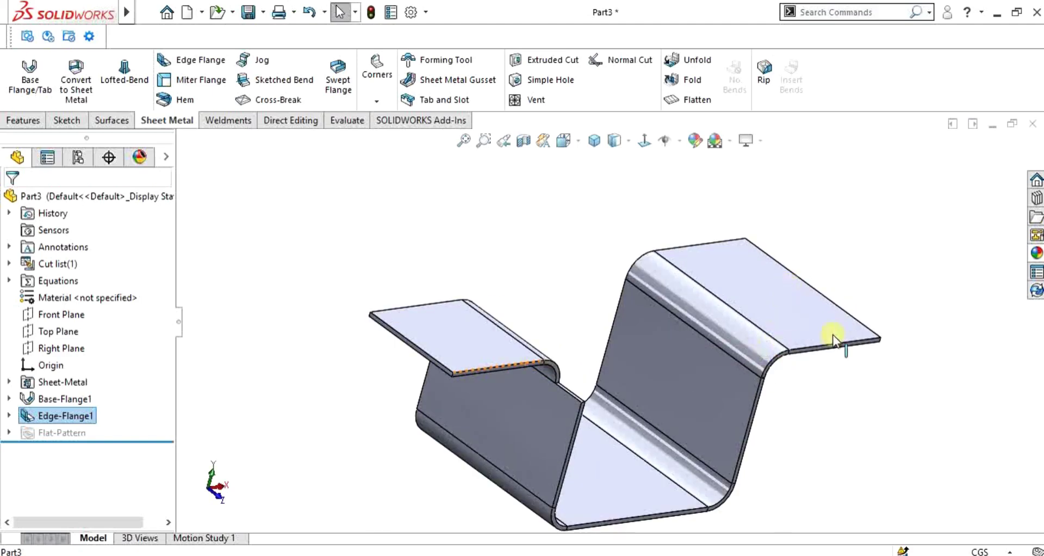
pyautogui.click(32, 416)
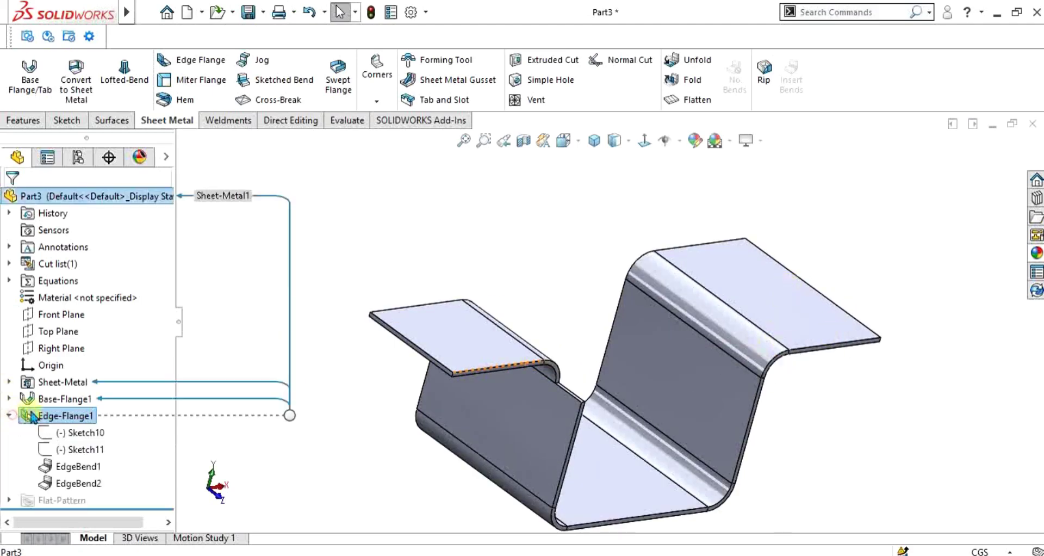
pyautogui.rightClick(63, 419)
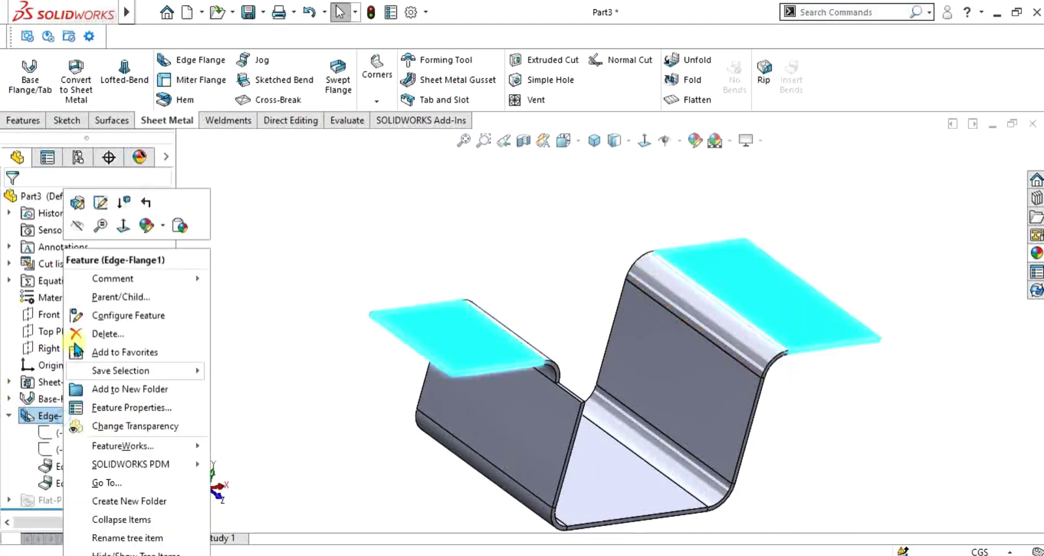
pyautogui.click(77, 202)
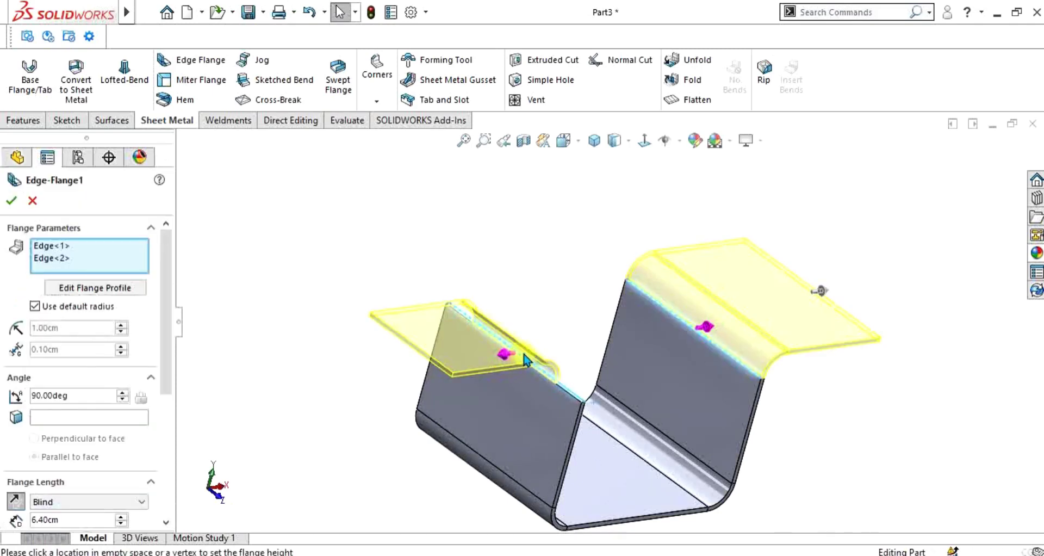
# Step: Open the right wall flange's profile sketch for editing, view it face-on and move the Profile Sketch dialog clear of it
pyautogui.click(59, 259)
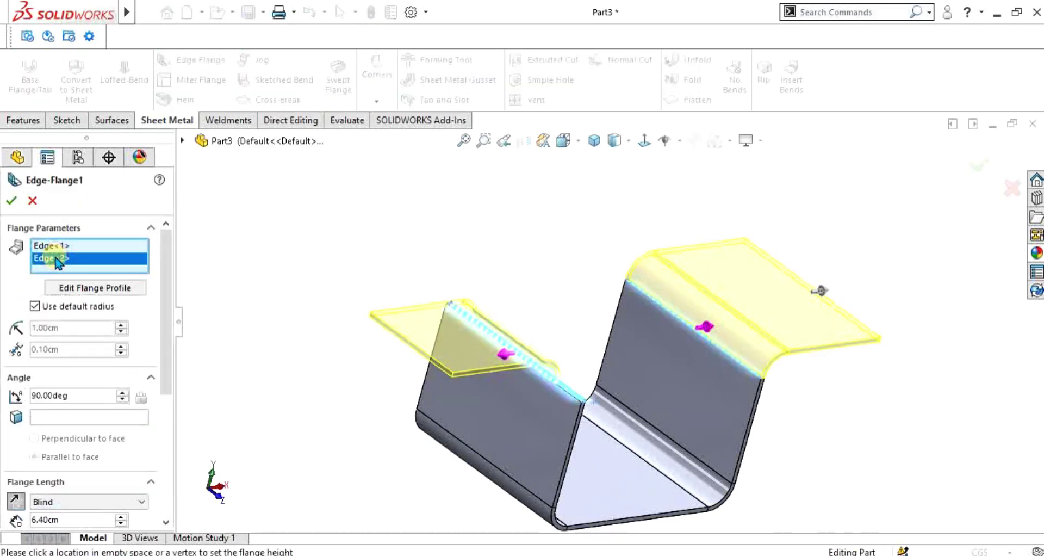
pyautogui.click(54, 247)
pyautogui.click(73, 289)
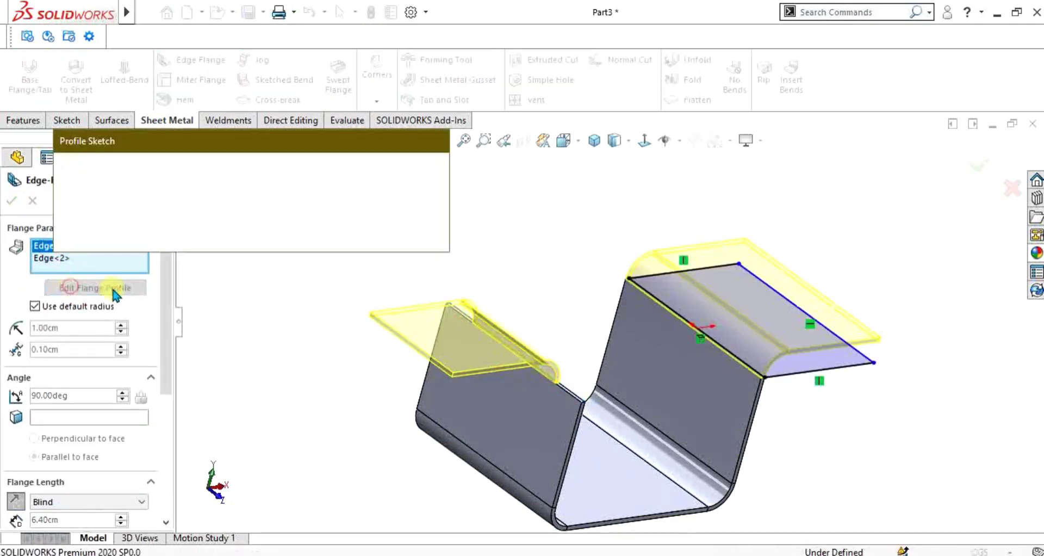
pyautogui.click(645, 141)
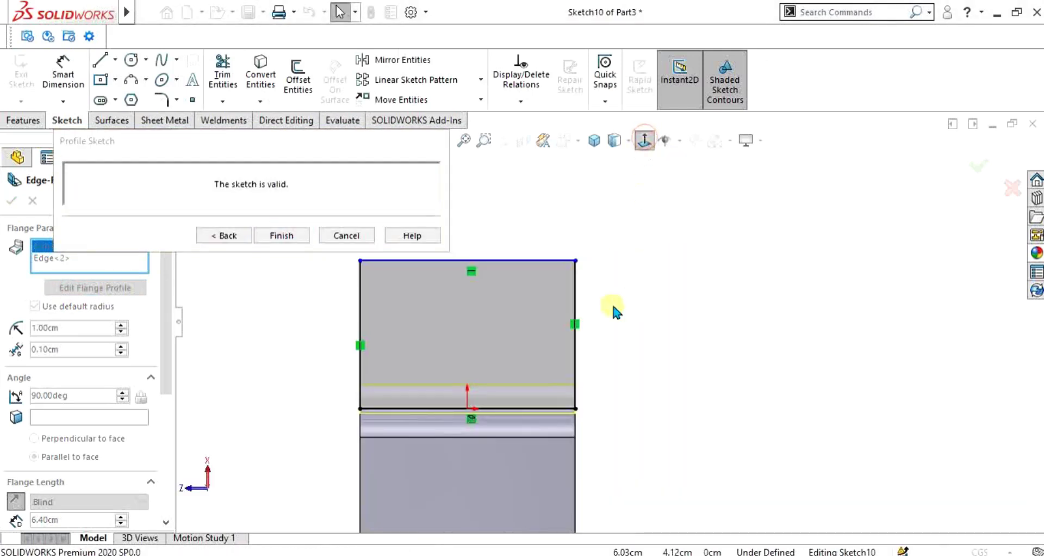
pyautogui.scroll(2, 611, 313)
pyautogui.moveTo(314, 162)
pyautogui.mouseDown()
pyautogui.moveTo(187, 397)
pyautogui.moveTo(153, 502)
pyautogui.mouseUp()
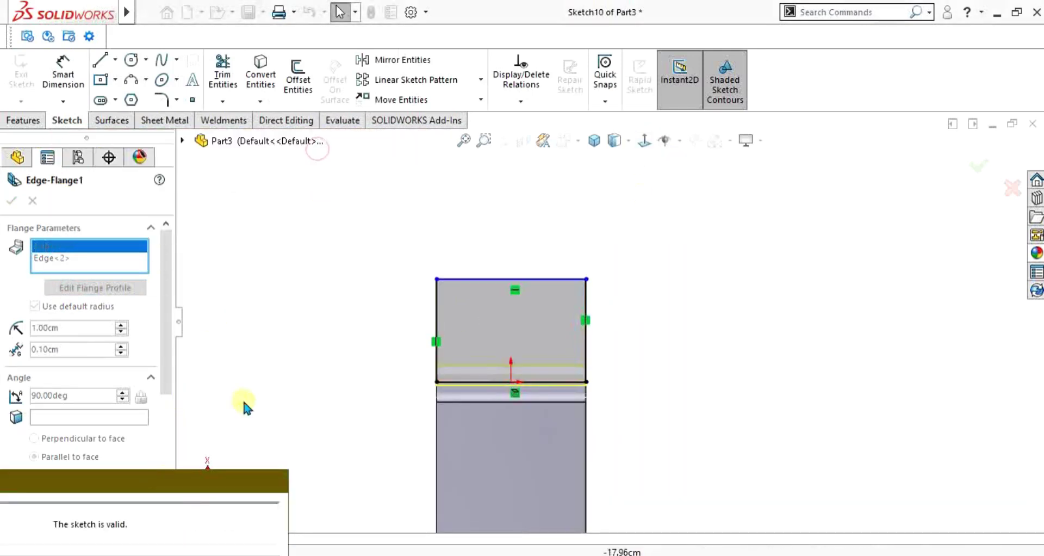
pyautogui.scroll(-2, 493, 327)
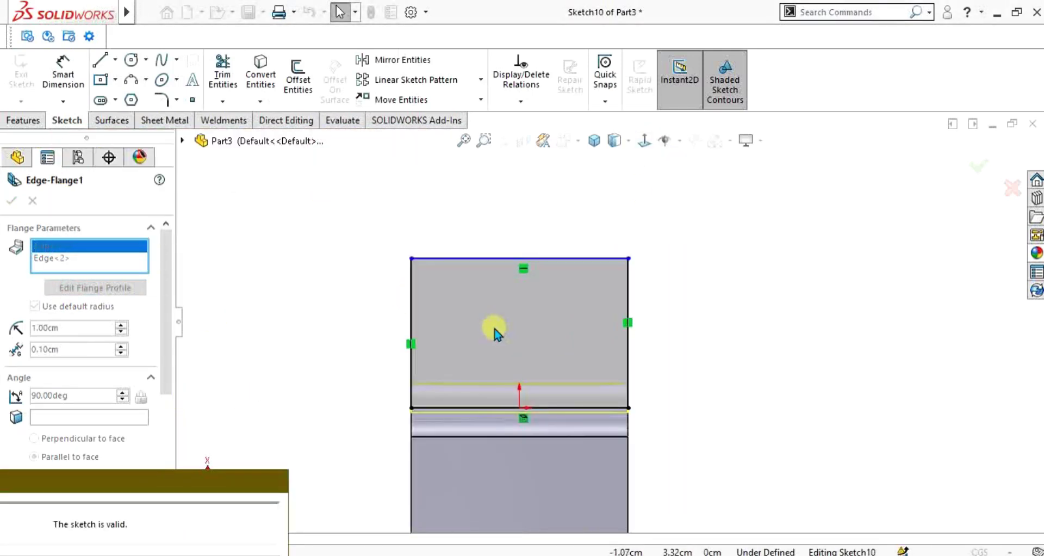
# Step: Draw a centerline between the midpoints of the profile's base and outer lines, and delete the base line's relation to the wall edge
pyautogui.click(108, 57)
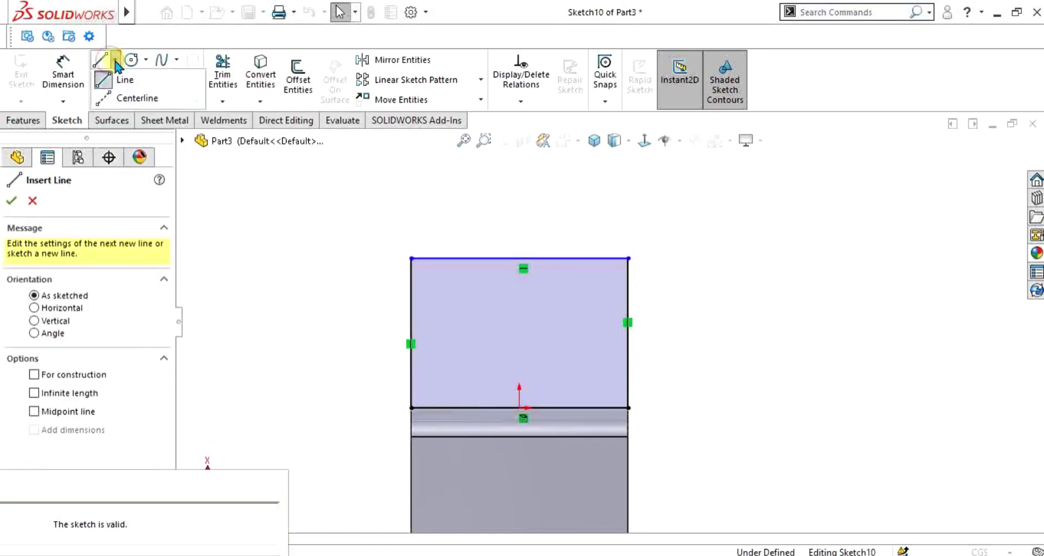
pyautogui.click(519, 406)
pyautogui.click(519, 257)
pyautogui.press('Escape')
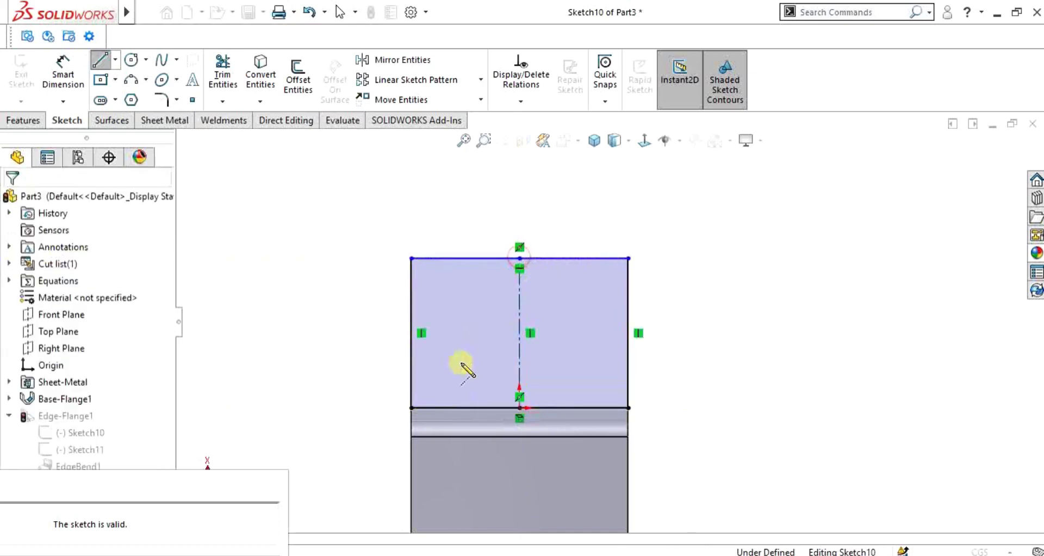
pyautogui.rightClick(519, 422)
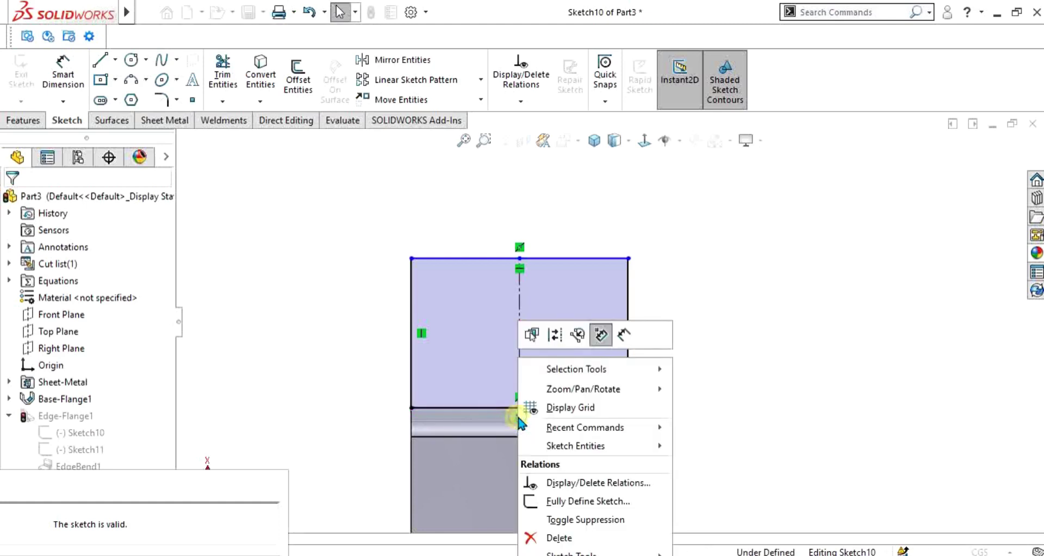
pyautogui.click(558, 537)
# Step: Dimension the length of the flange profile's outer line
pyautogui.click(63, 73)
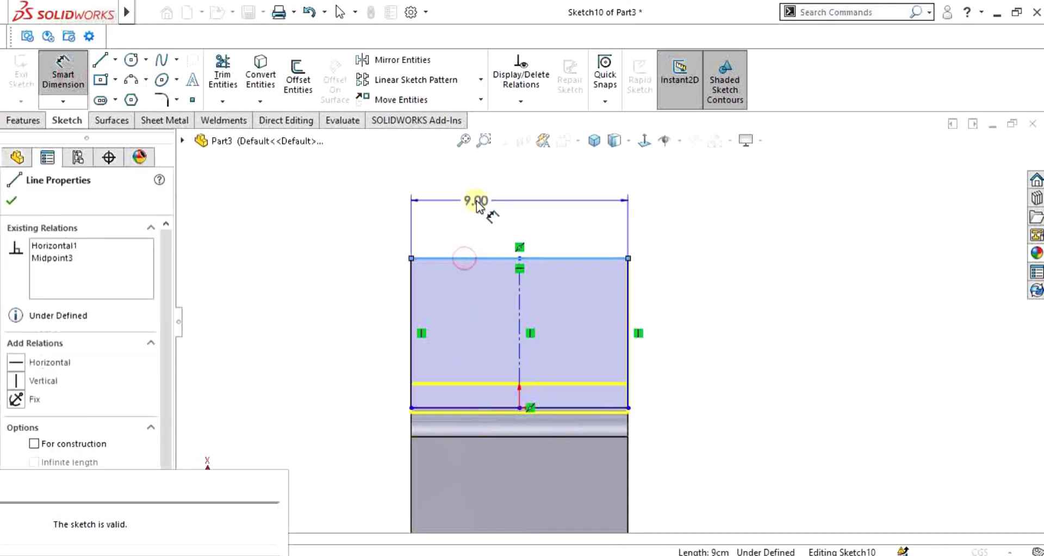
pyautogui.click(476, 201)
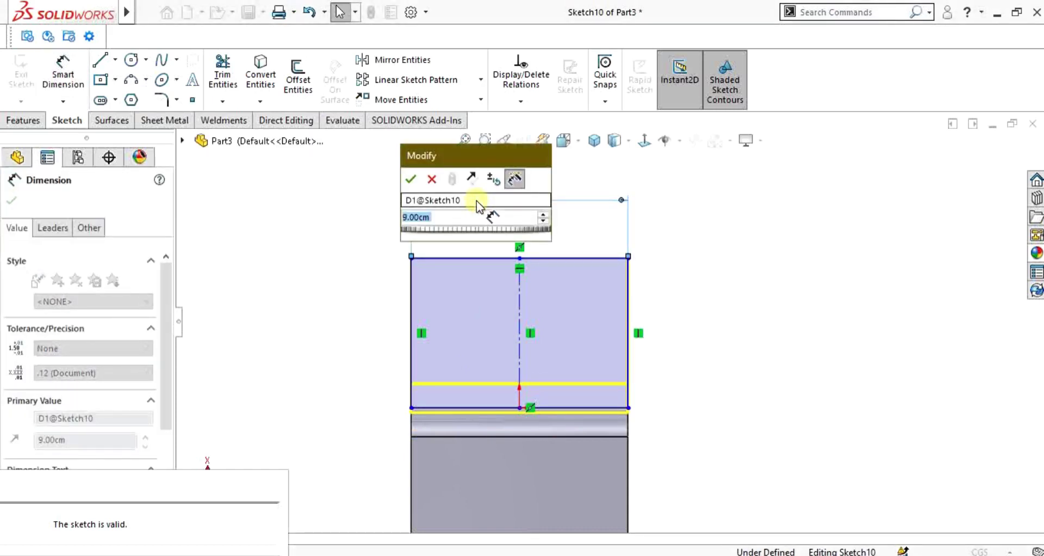
# Step: Try a profile width of 5.5 cm and undo that dimension change
pyautogui.write('55')
pyautogui.press('BackSpace')
pyautogui.press('Escape')
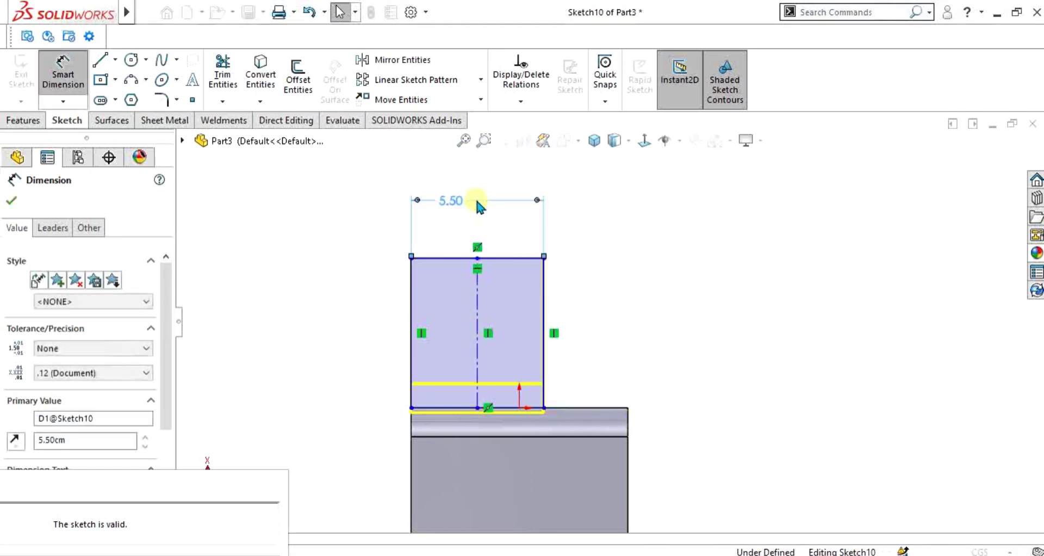
pyautogui.scroll(-1, 513, 272)
pyautogui.press('Escape')
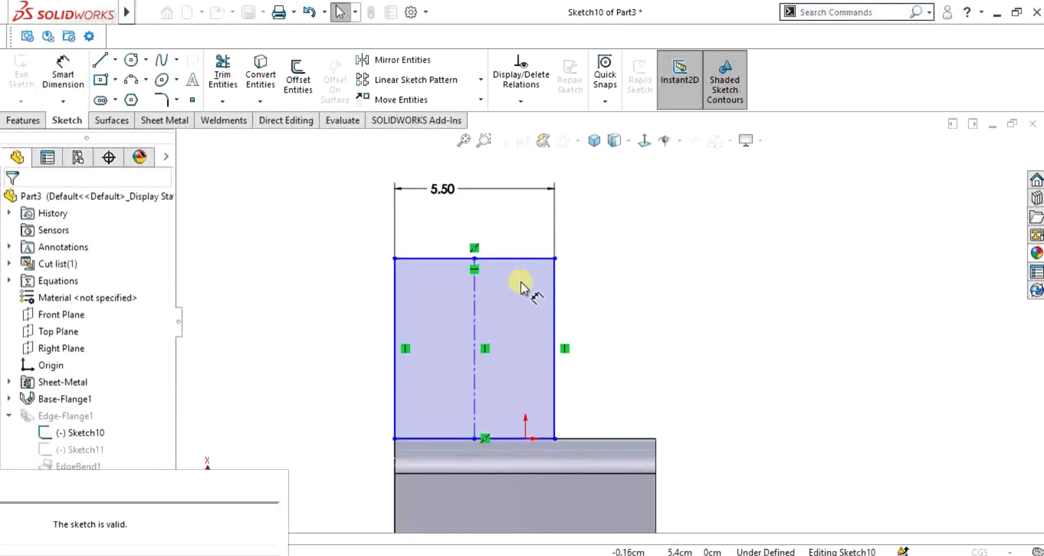
pyautogui.hotkey('ctrl', 'z')
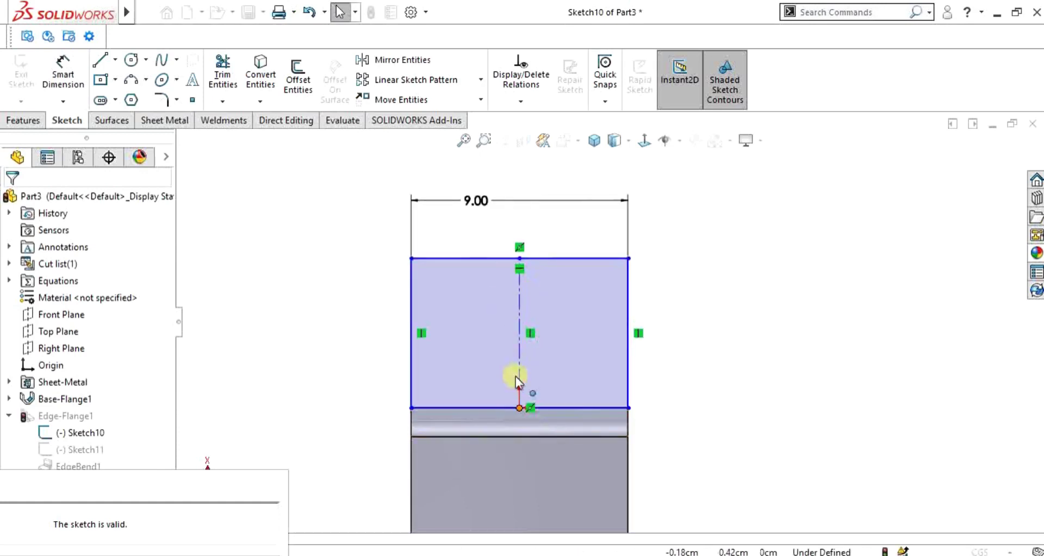
# Step: Add a Fix relation to the profile's vertical centerline
pyautogui.click(521, 340)
pyautogui.rightClick(523, 344)
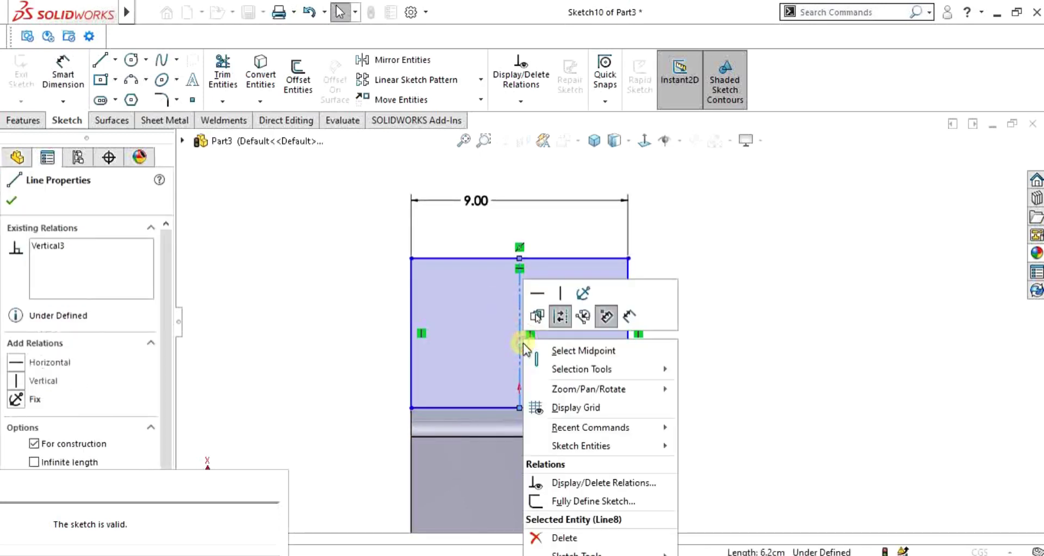
pyautogui.click(540, 349)
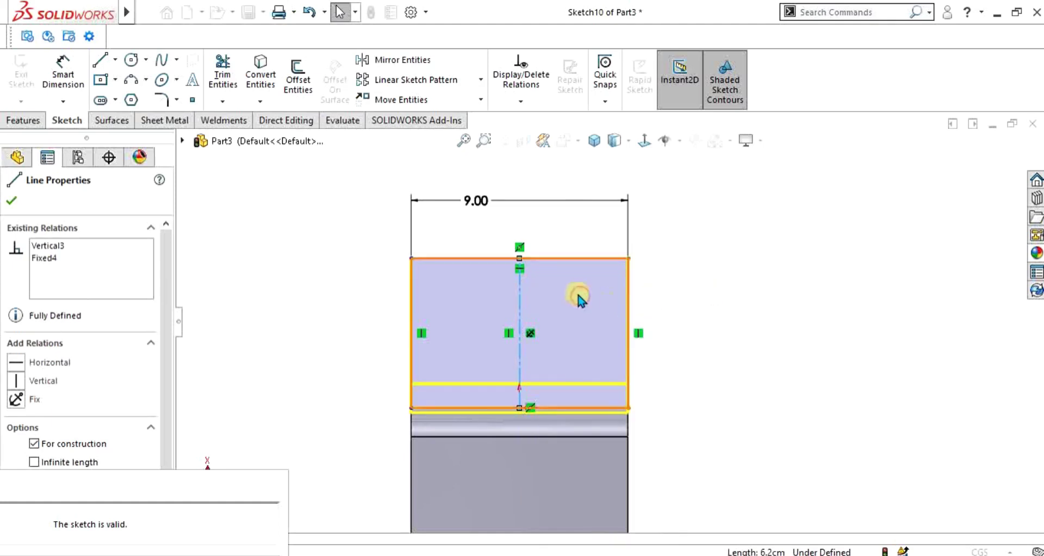
pyautogui.press('Escape')
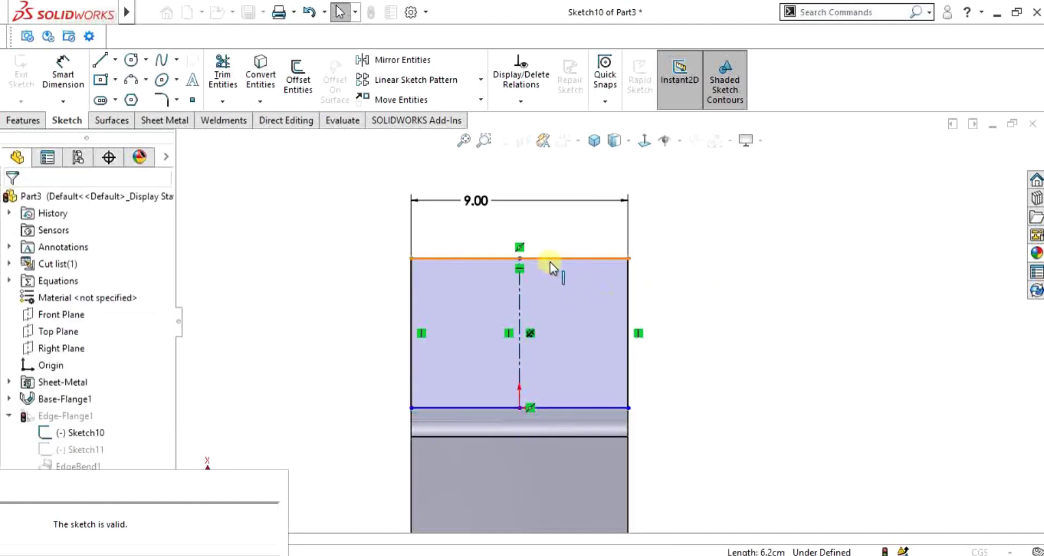
# Step: Set the profile's width dimension to 5.5 cm and finish the profile sketch to rebuild the edge flanges
pyautogui.doubleClick(473, 201)
pyautogui.write('5.5')
pyautogui.press('Return')
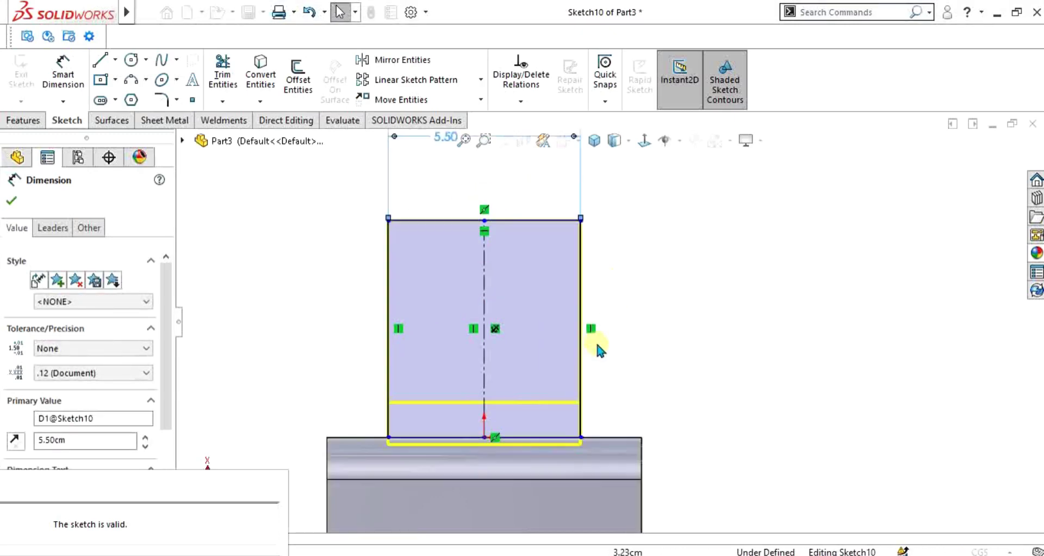
pyautogui.moveTo(599, 403); pyautogui.dragTo(794, 289, button='middle')
pyautogui.hotkey('ctrl', '1')
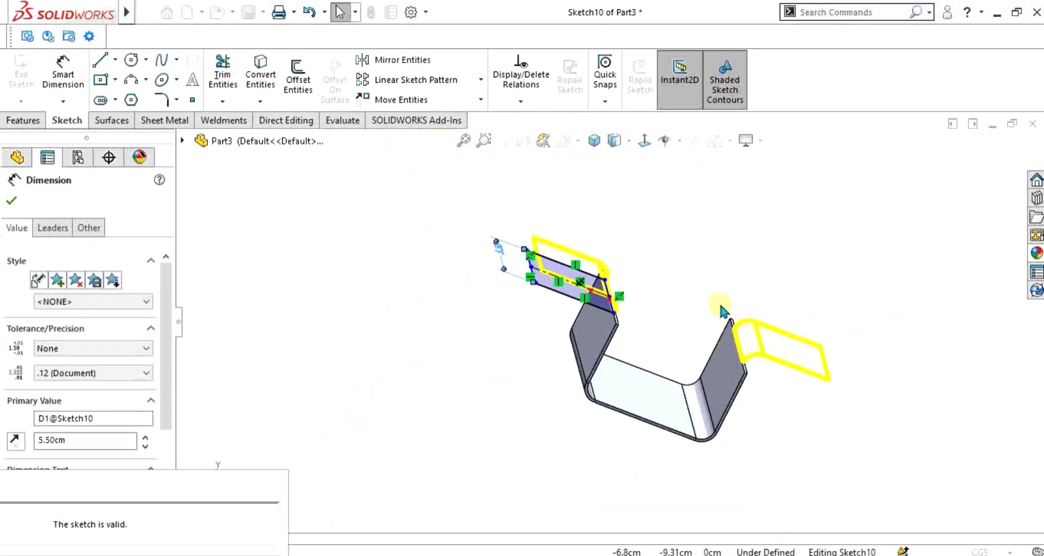
pyautogui.click(12, 204)
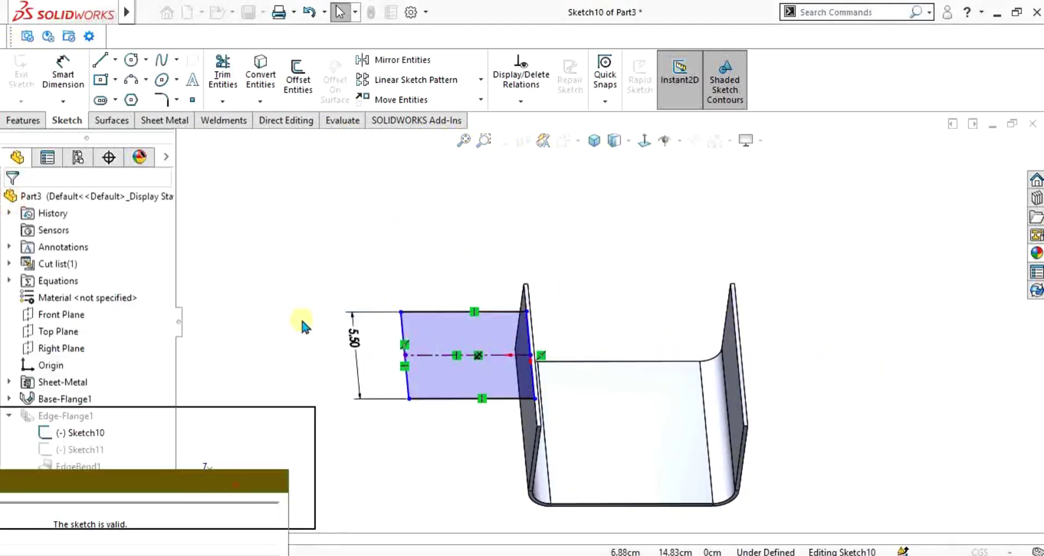
pyautogui.click(267, 244)
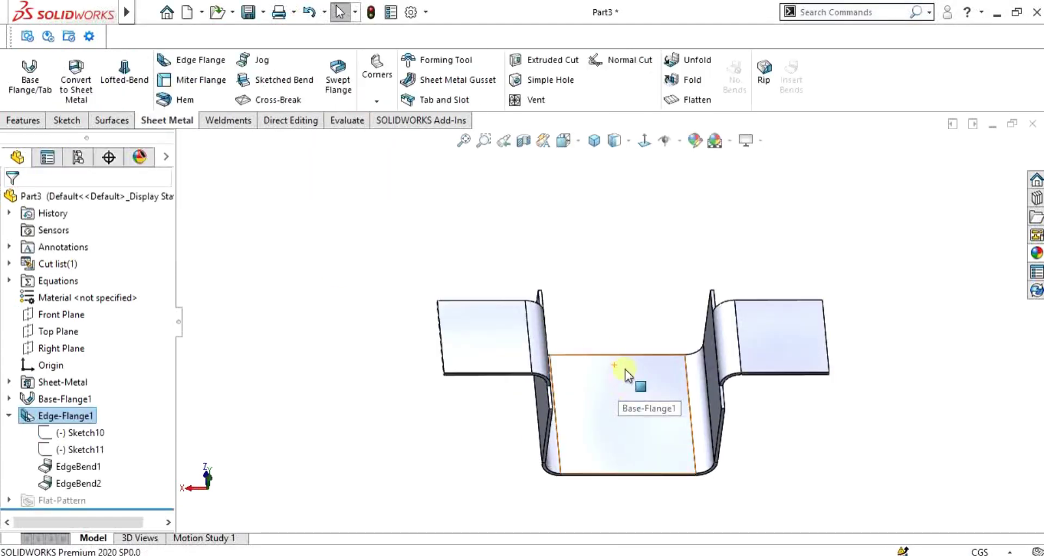
# Step: Reopen the Edge-Flange1 feature for editing and set its flange position to Material Inside
pyautogui.moveTo(686, 383); pyautogui.dragTo(716, 355, button='middle')
pyautogui.moveTo(589, 426)
pyautogui.mouseDown(button='middle')
pyautogui.moveTo(610, 415)
pyautogui.moveTo(598, 422)
pyautogui.mouseUp(button='middle')
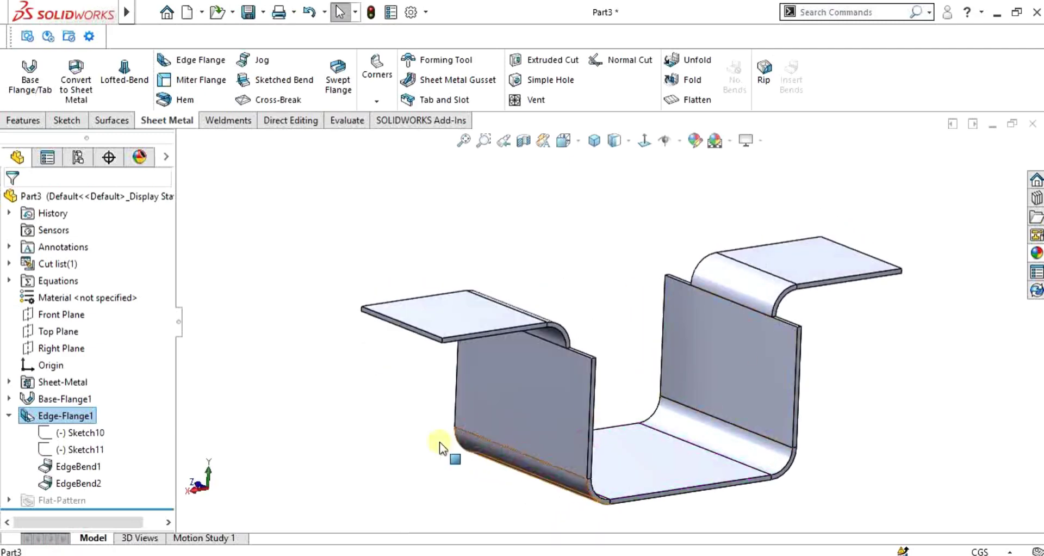
pyautogui.rightClick(73, 418)
pyautogui.click(80, 193)
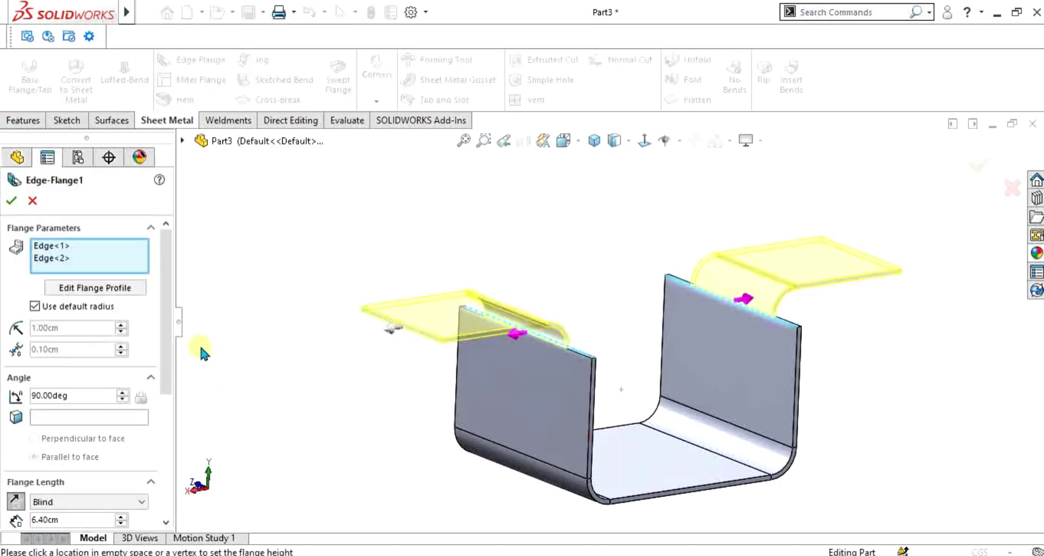
pyautogui.scroll(-5, 158, 255)
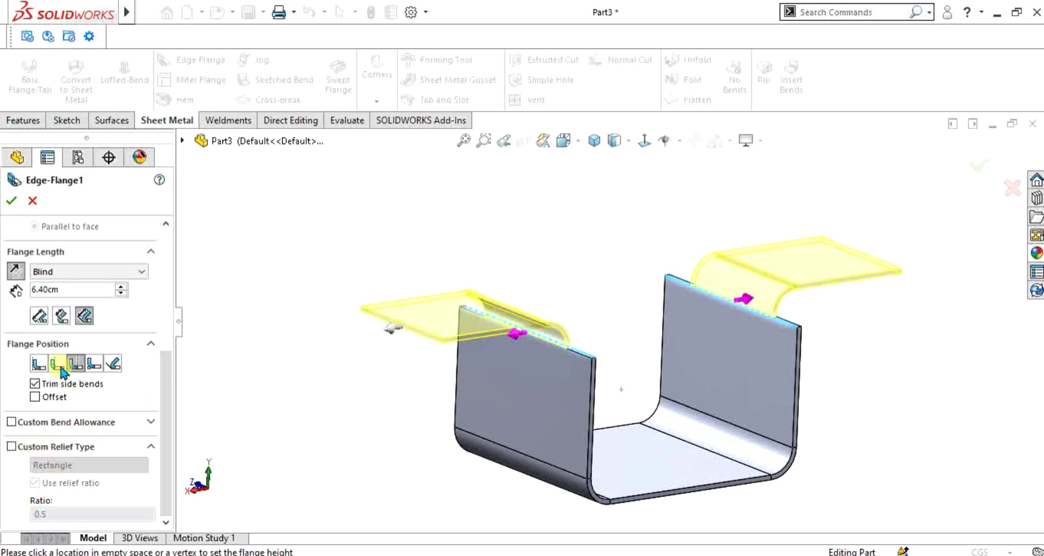
pyautogui.click(38, 364)
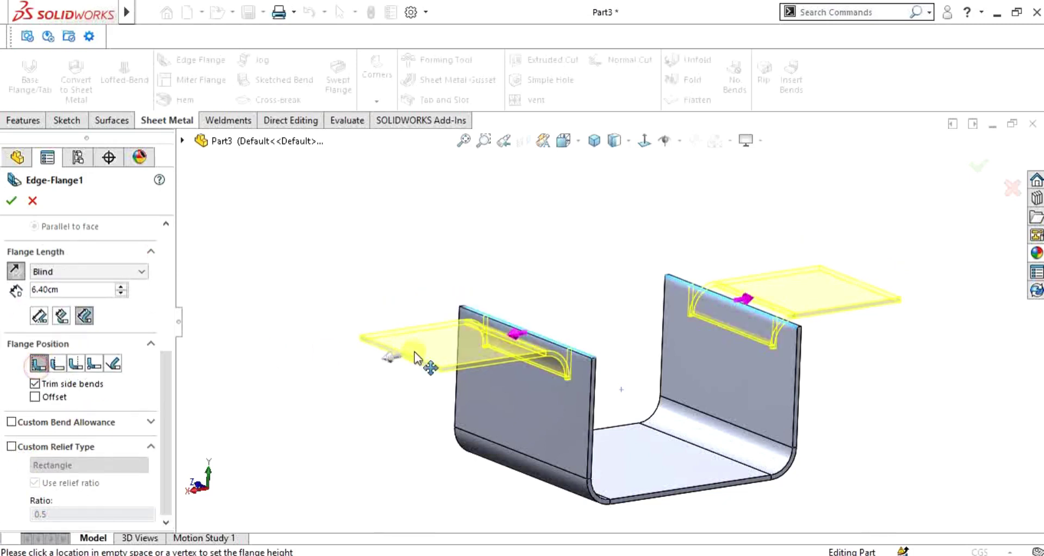
# Step: Enable a custom relief type for the edge flanges, choose Obround with a relief ratio of 0.5, and accept the feature
pyautogui.scroll(-5, 592, 357)
pyautogui.scroll(4, 642, 323)
pyautogui.scroll(-4, 556, 330)
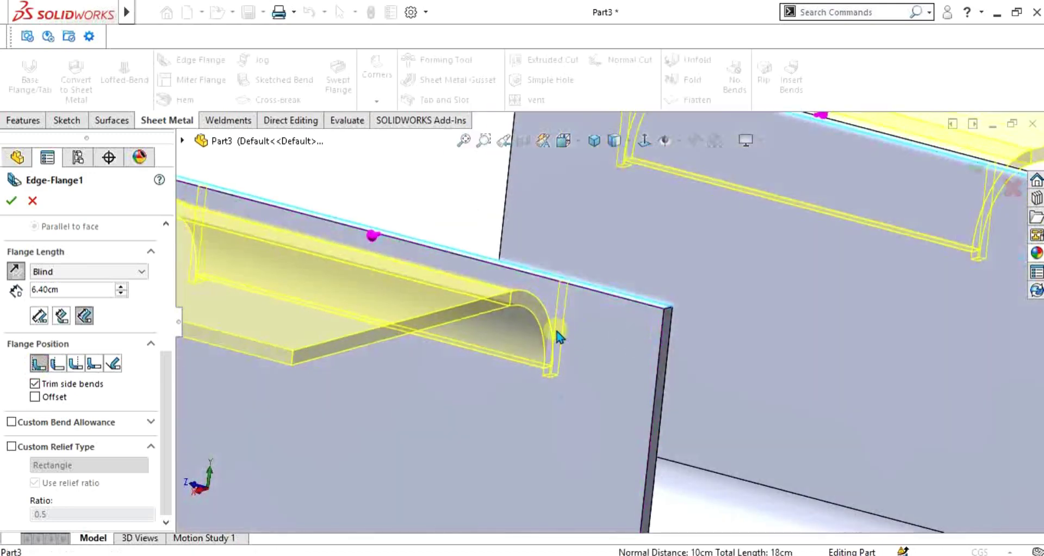
pyautogui.moveTo(556, 309); pyautogui.dragTo(550, 351, button='middle')
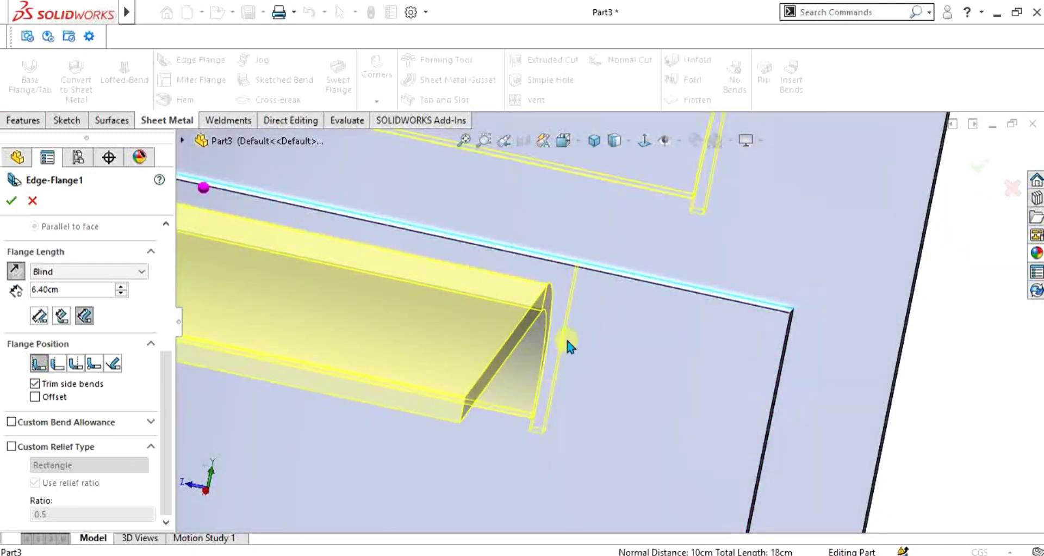
pyautogui.click(12, 446)
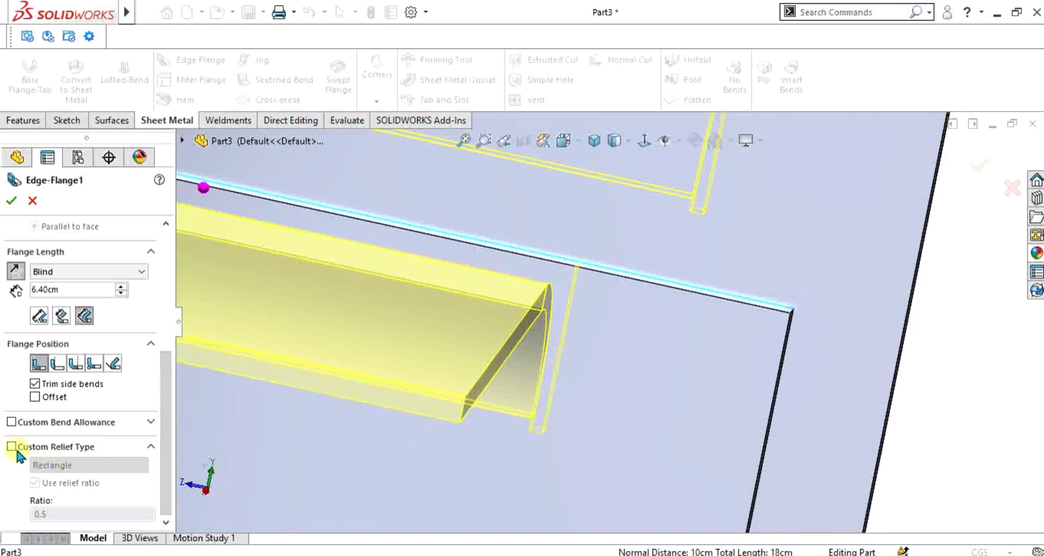
pyautogui.moveTo(166, 479); pyautogui.dragTo(134, 518)
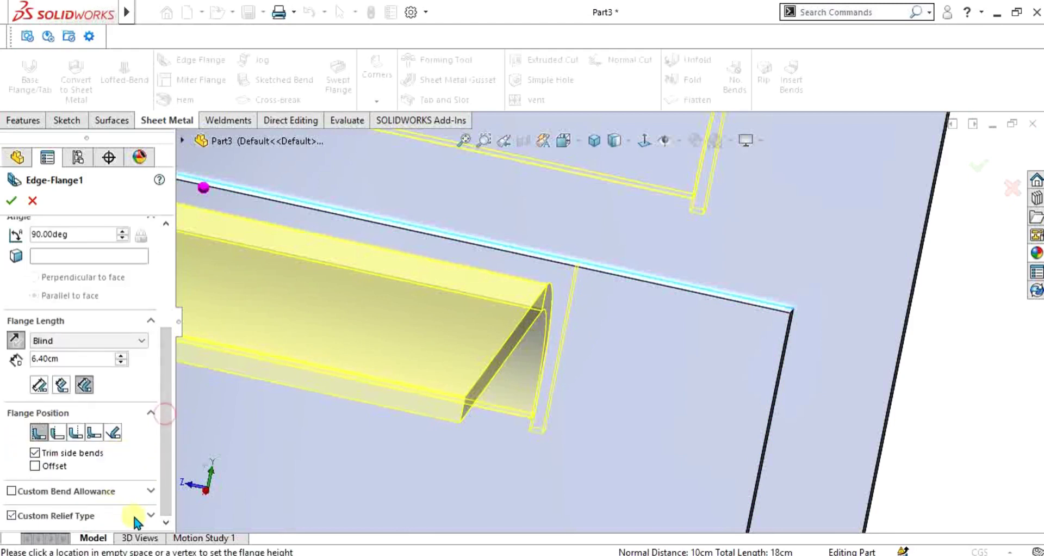
pyautogui.click(152, 514)
pyautogui.click(119, 465)
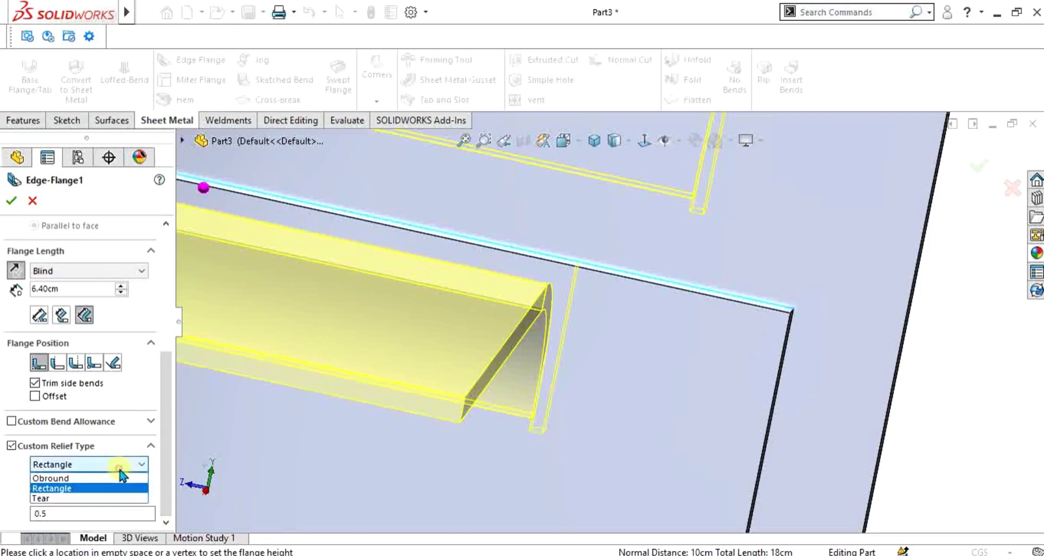
pyautogui.scroll(-6, 559, 422)
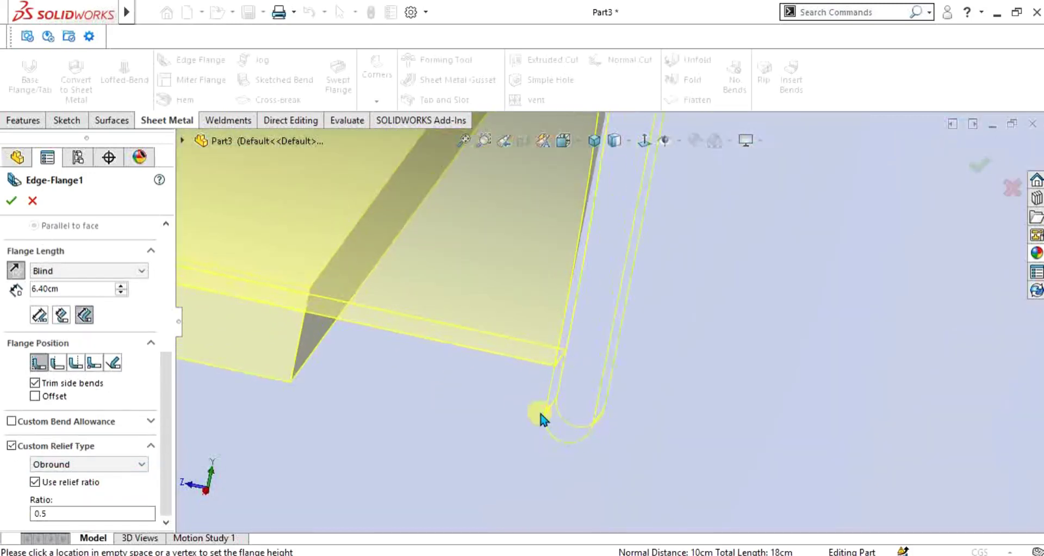
pyautogui.scroll(5, 591, 311)
pyautogui.moveTo(641, 272); pyautogui.dragTo(284, 353, button='middle')
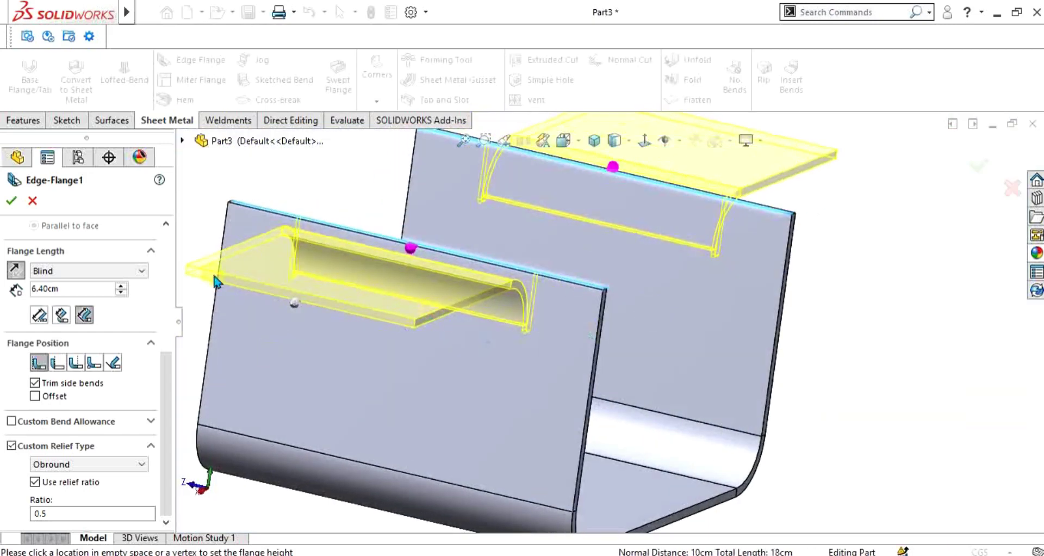
pyautogui.click(11, 201)
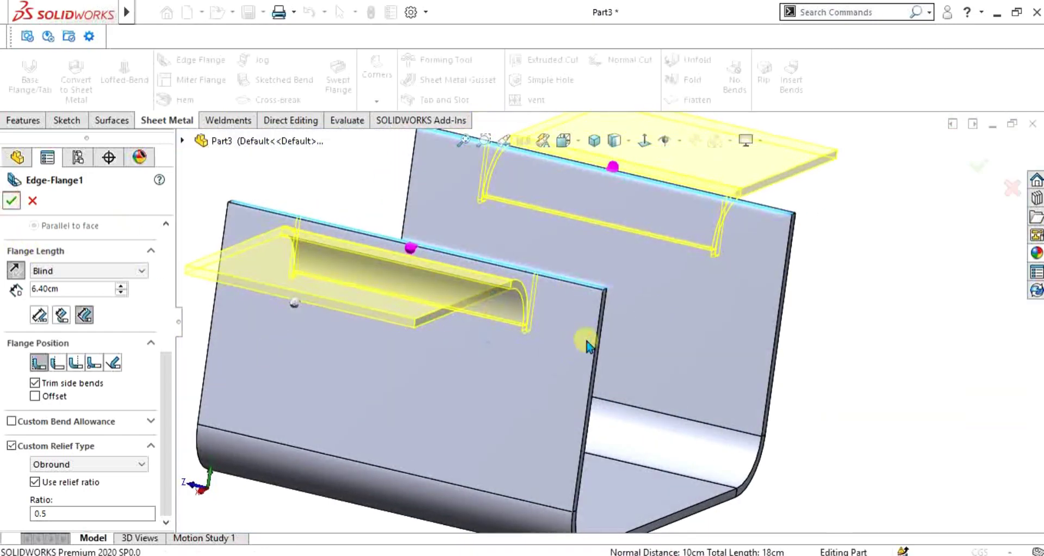
# Step: Examine the relief cuts at the ends of both rebuilt flange bends
pyautogui.scroll(-5, 562, 303)
pyautogui.moveTo(589, 396); pyautogui.dragTo(535, 403, button='middle')
pyautogui.scroll(6, 560, 361)
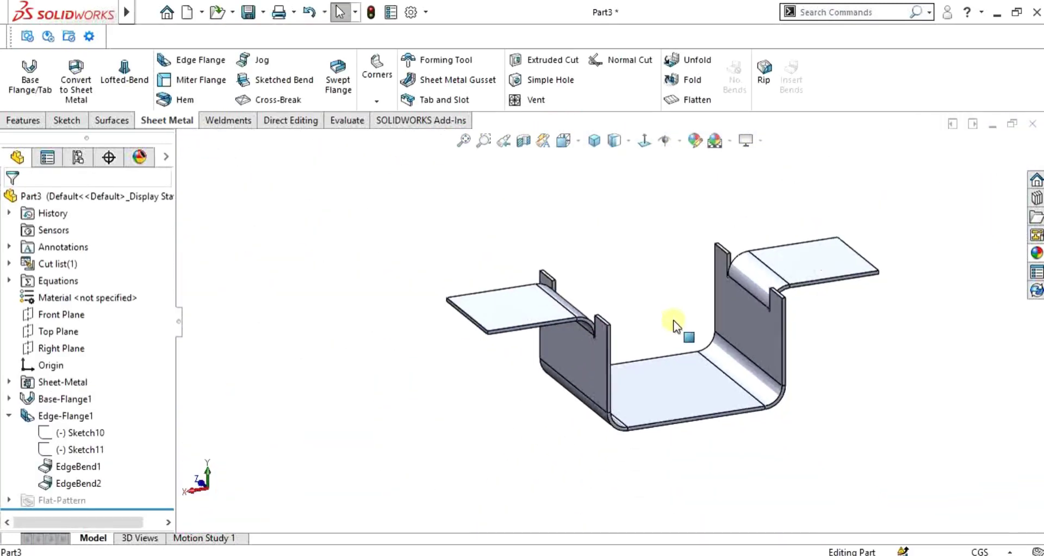
pyautogui.scroll(-2, 625, 361)
pyautogui.moveTo(624, 357); pyautogui.dragTo(636, 344, button='middle')
pyautogui.scroll(3, 631, 312)
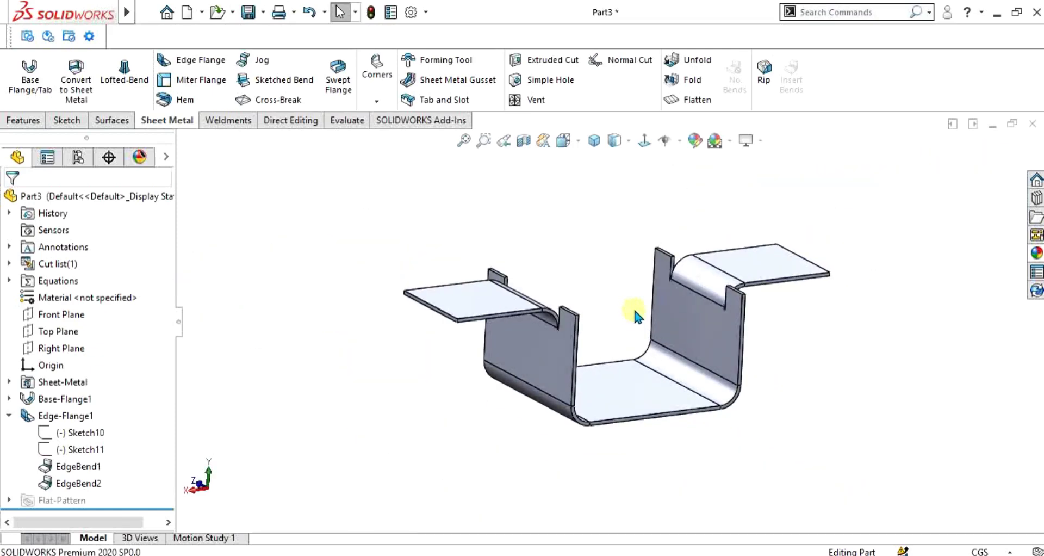
pyautogui.scroll(-2, 632, 305)
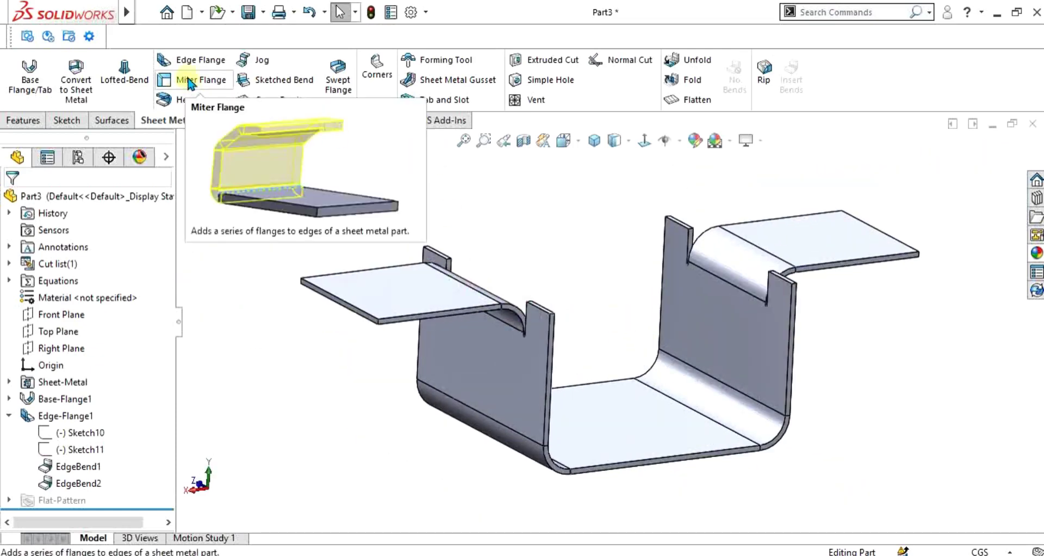
# Step: Start a new edge flange on the upper edges of the two front wall tabs and set its length to 5 cm
pyautogui.click(199, 59)
pyautogui.click(540, 308)
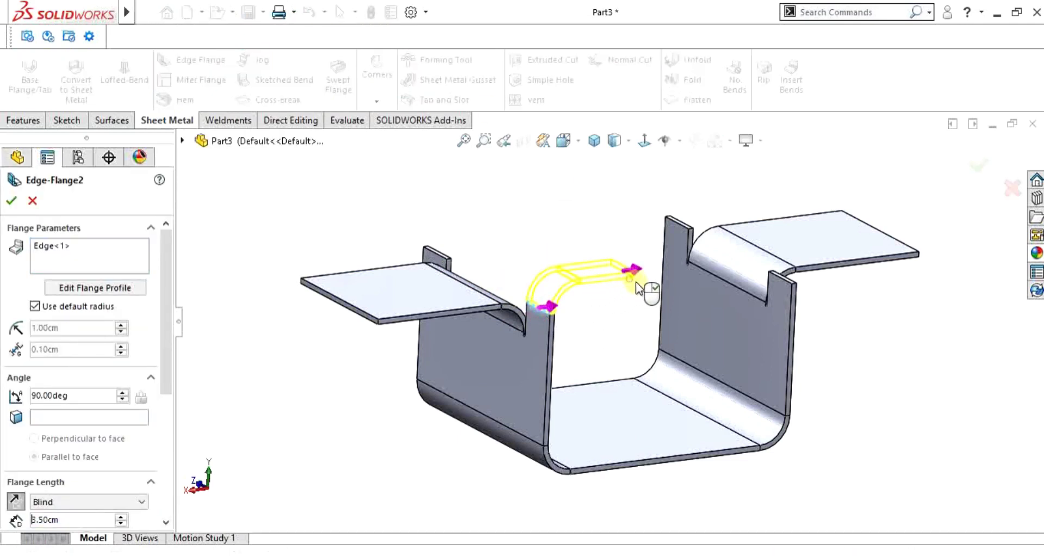
pyautogui.click(787, 281)
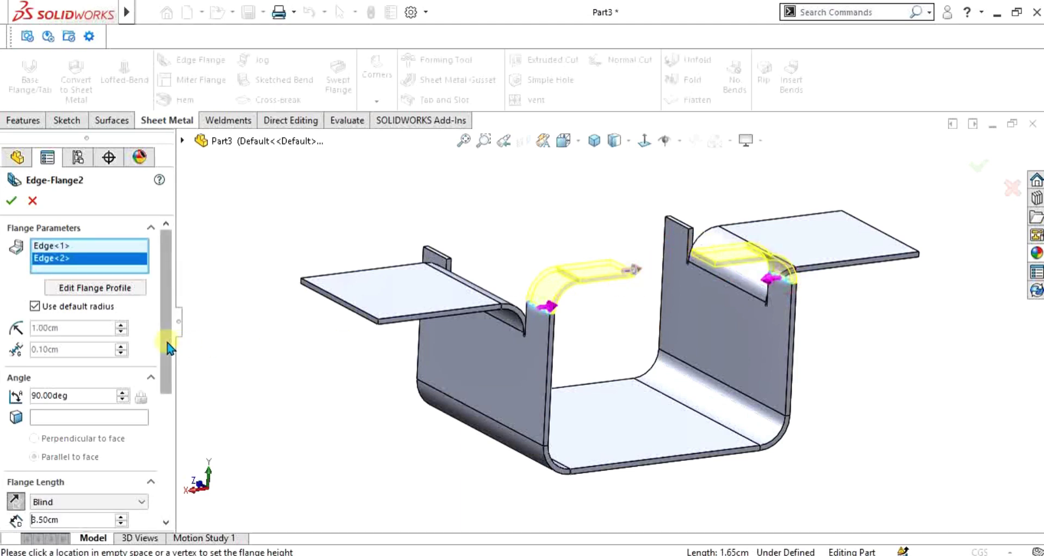
pyautogui.scroll(-3, 169, 348)
pyautogui.doubleClick(62, 439)
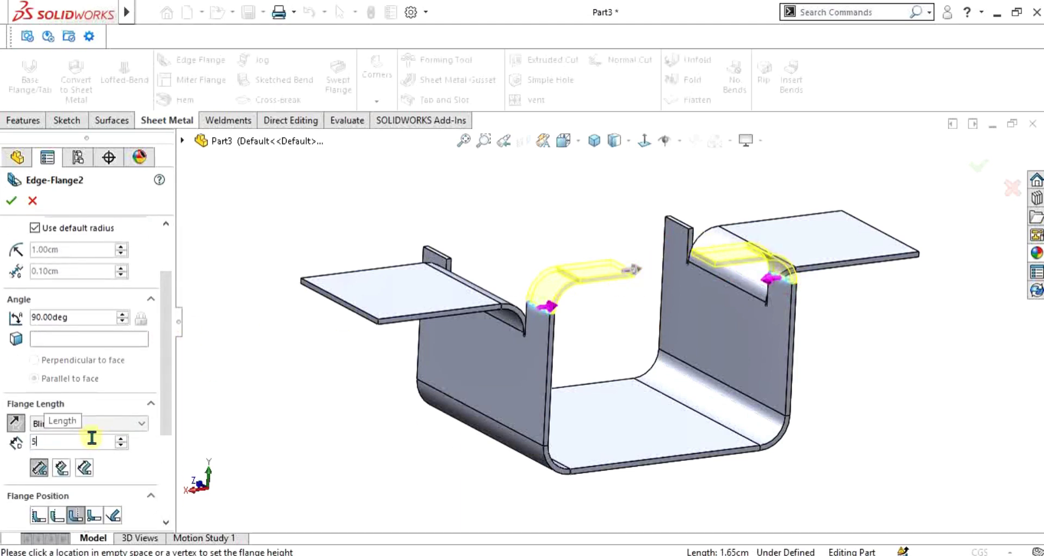
pyautogui.press('Return')
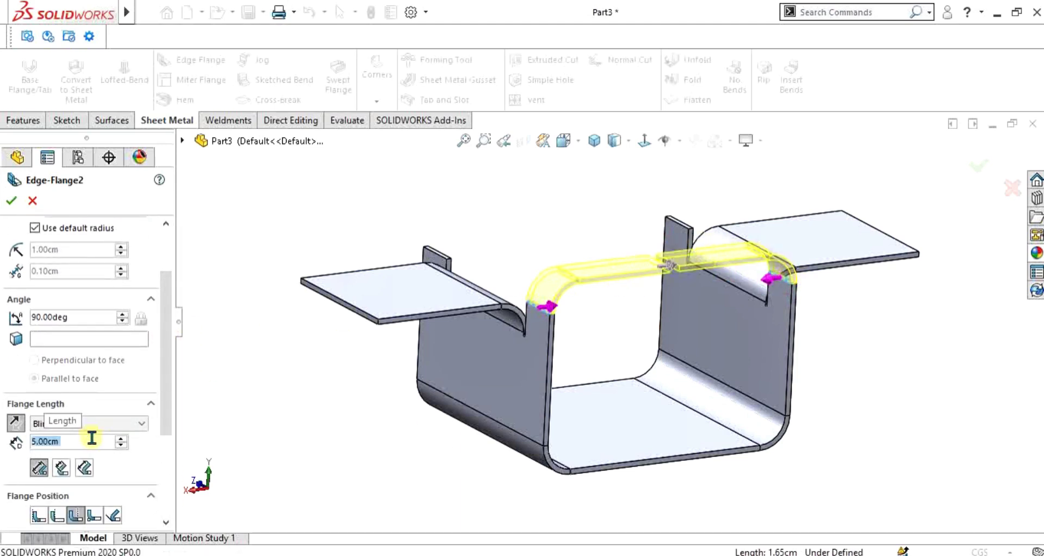
# Step: Add the upper edges of the two rear wall tabs to the edge flange and build all four flanges
pyautogui.click(438, 260)
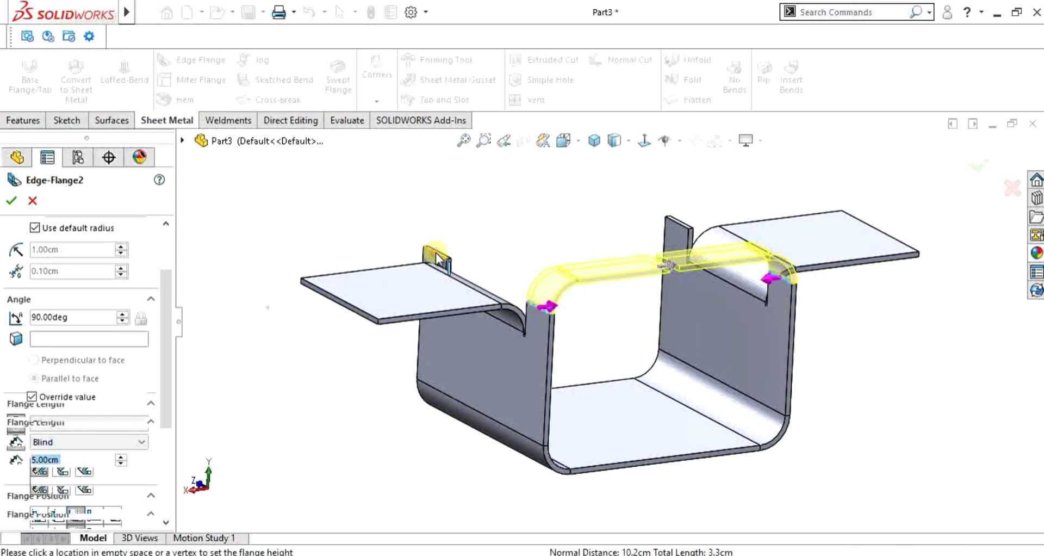
pyautogui.click(677, 229)
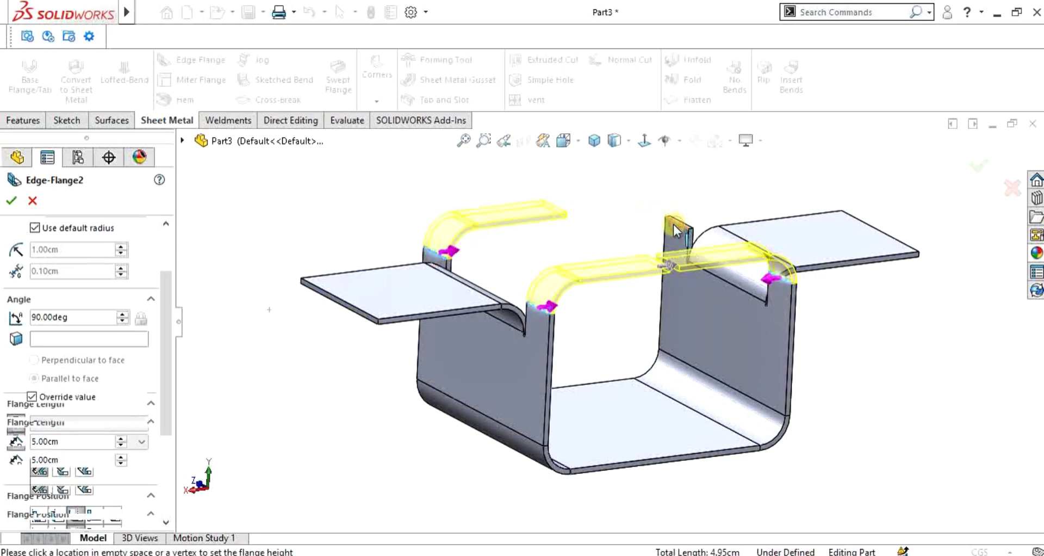
pyautogui.click(13, 200)
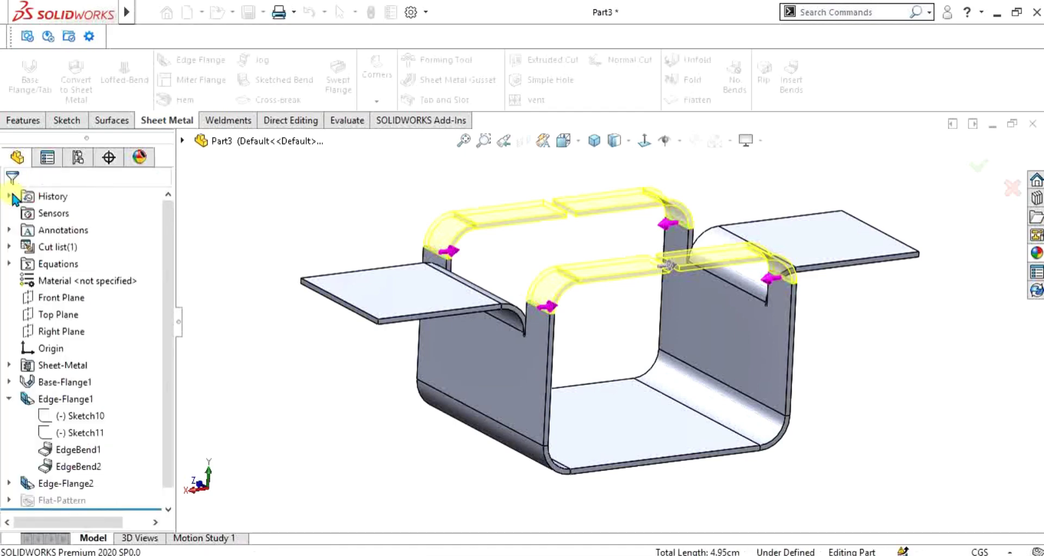
pyautogui.moveTo(701, 299); pyautogui.dragTo(605, 302, button='middle')
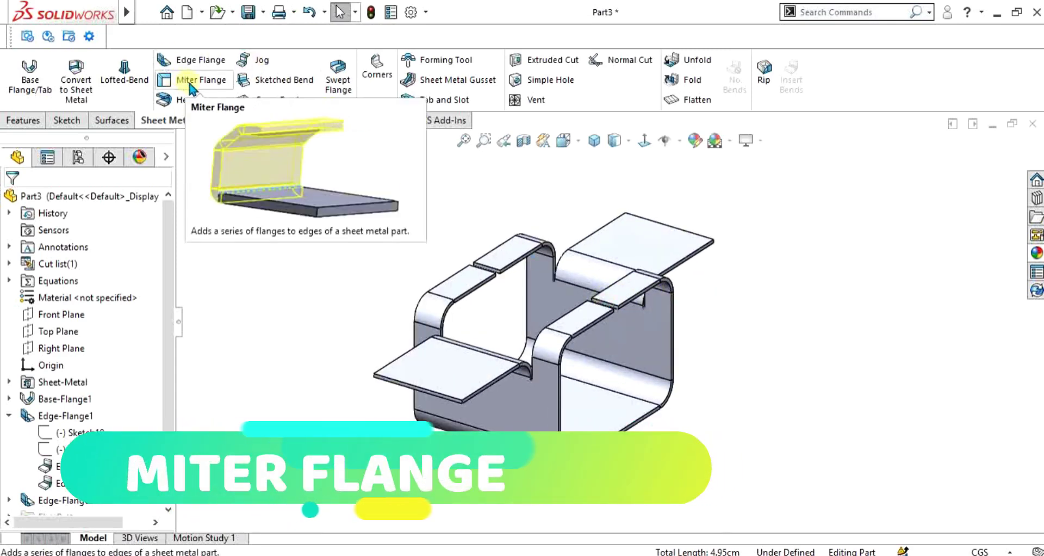
# Step: Start a miter flange and open its profile sketch on the floor's edge at one open end, viewed normal to the sketch plane
pyautogui.scroll(-3, 546, 304)
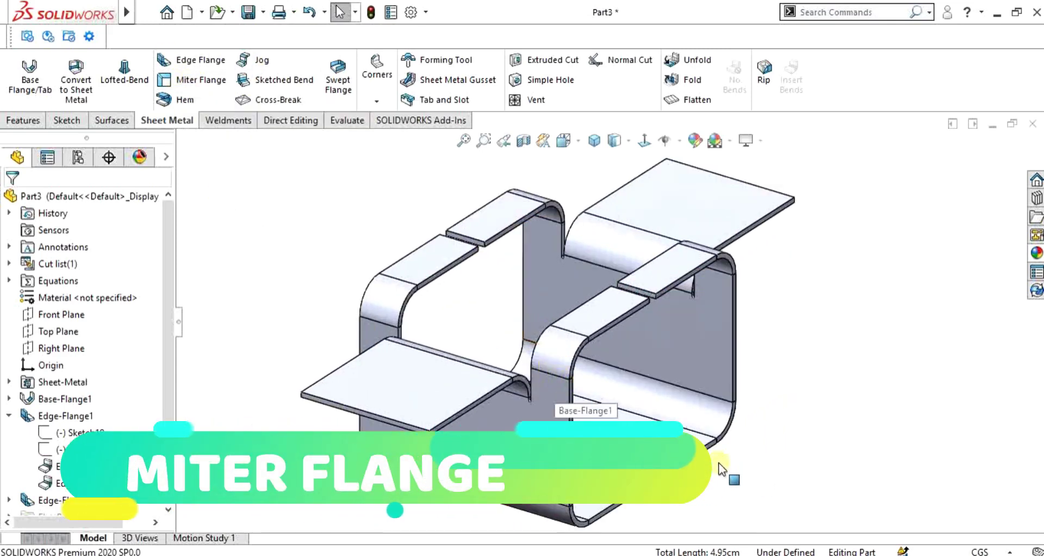
pyautogui.click(191, 83)
pyautogui.scroll(2, 736, 461)
pyautogui.scroll(-2, 663, 450)
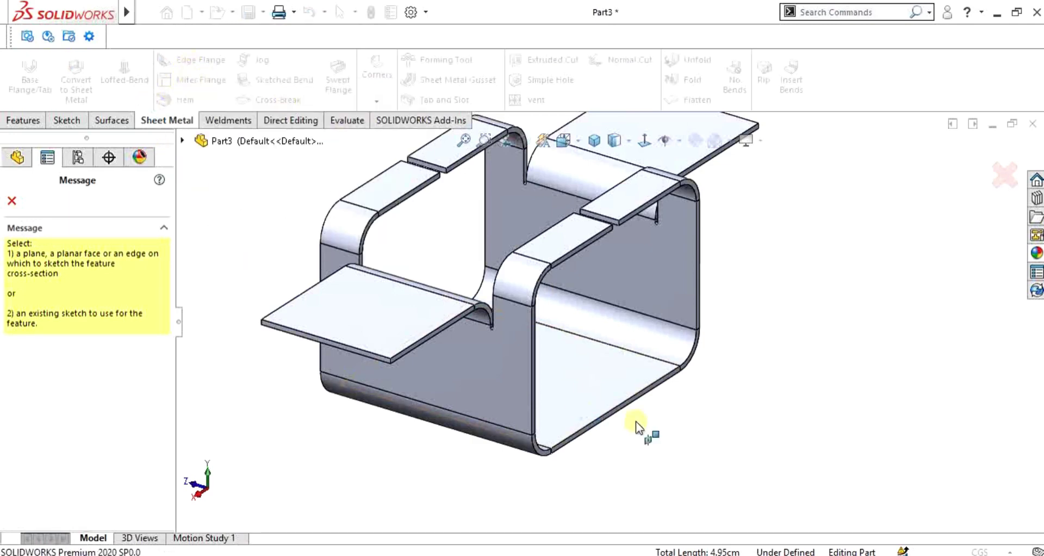
pyautogui.scroll(-2, 620, 395)
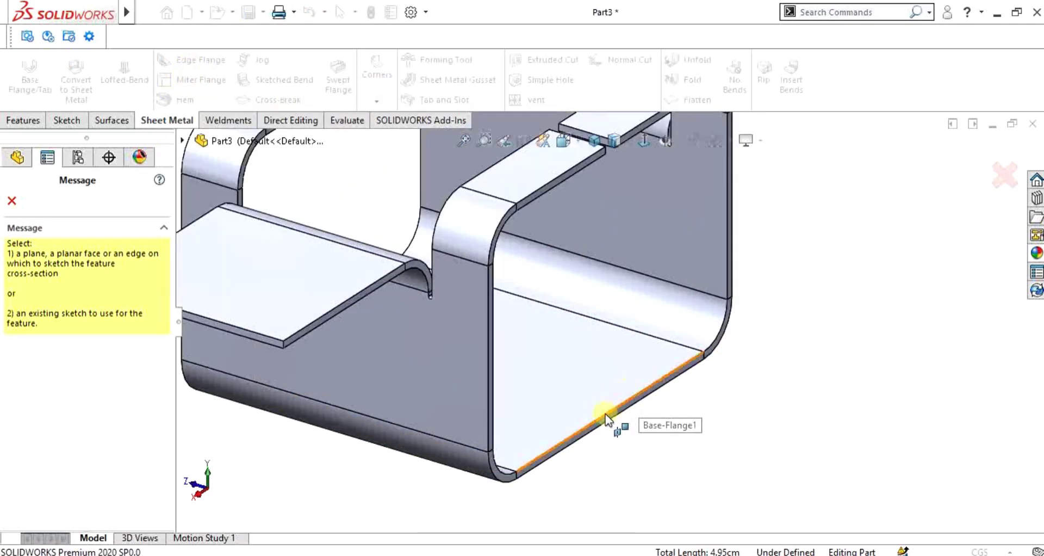
pyautogui.click(606, 414)
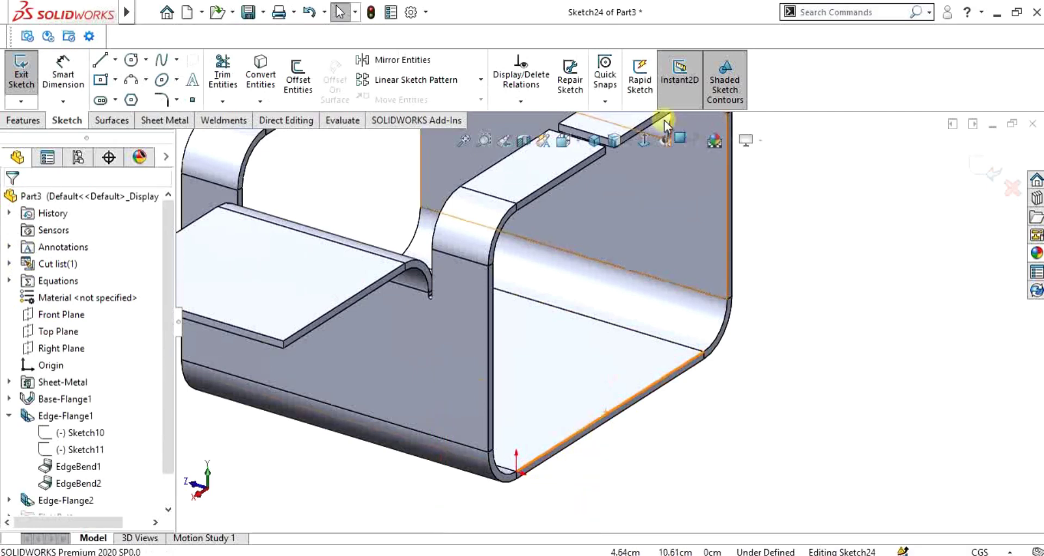
pyautogui.click(644, 140)
pyautogui.scroll(-3, 515, 370)
pyautogui.scroll(-2, 515, 381)
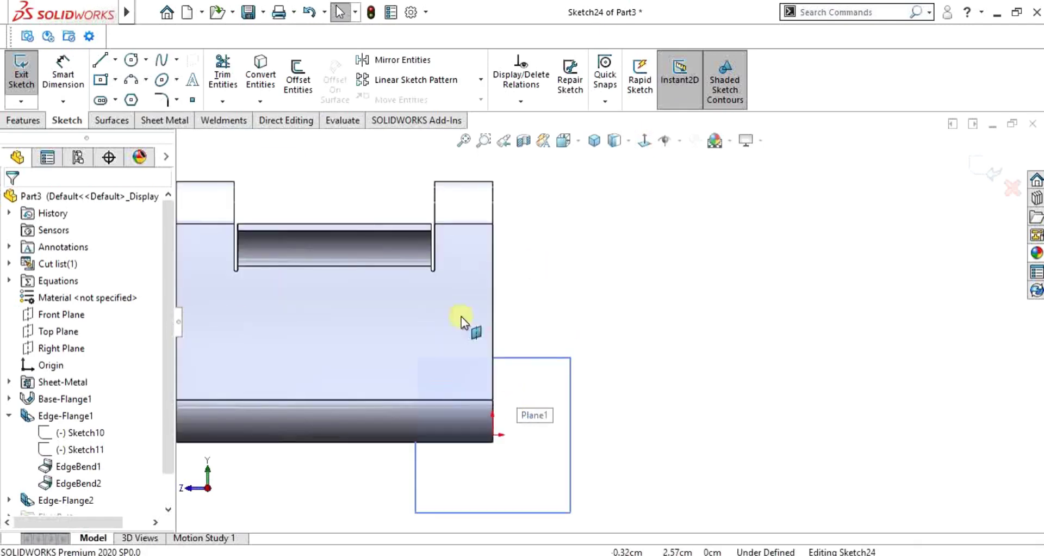
# Step: Sketch an outward-slanting line from the bottom corner to about 6.1 cm high, add a tangent arc curling over its top, and finish the profile
pyautogui.click(104, 62)
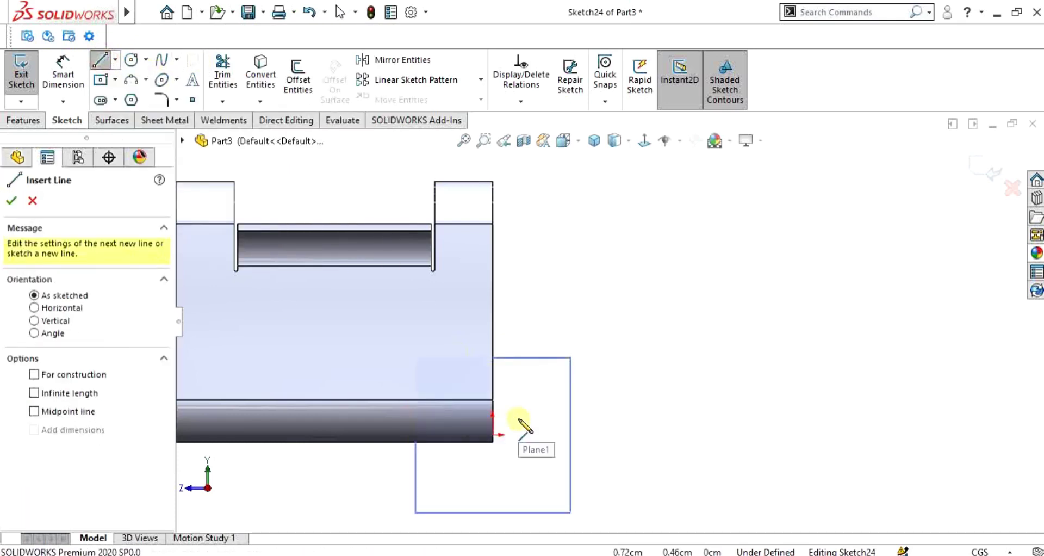
pyautogui.click(492, 435)
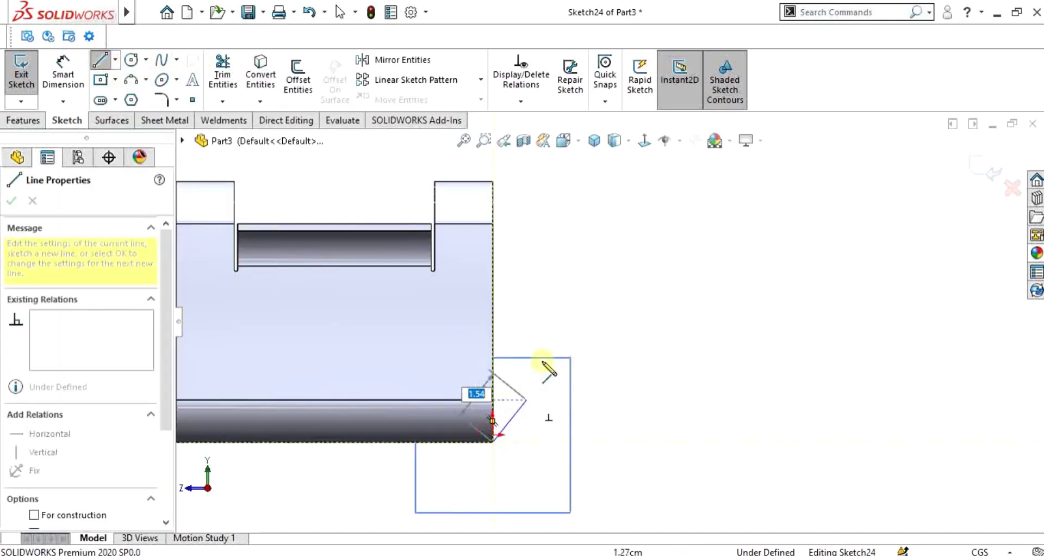
pyautogui.click(595, 219)
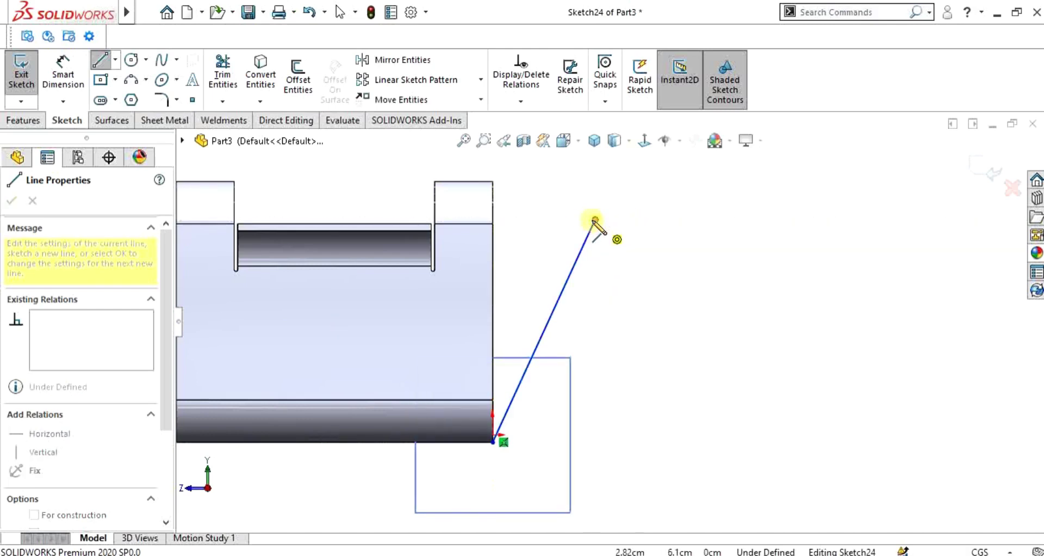
pyautogui.click(647, 244)
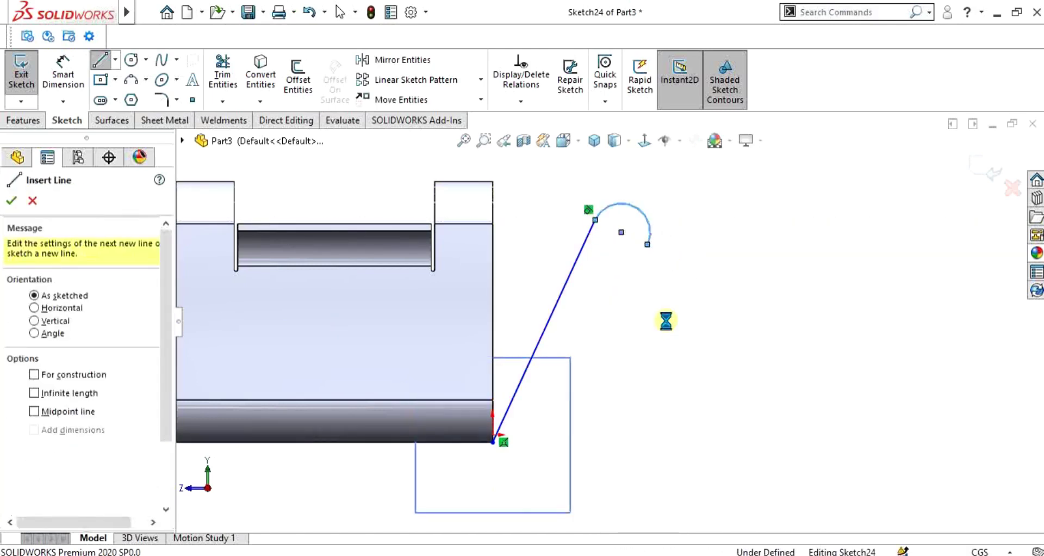
pyautogui.press('Escape')
pyautogui.scroll(3, 667, 334)
pyautogui.scroll(-2, 578, 310)
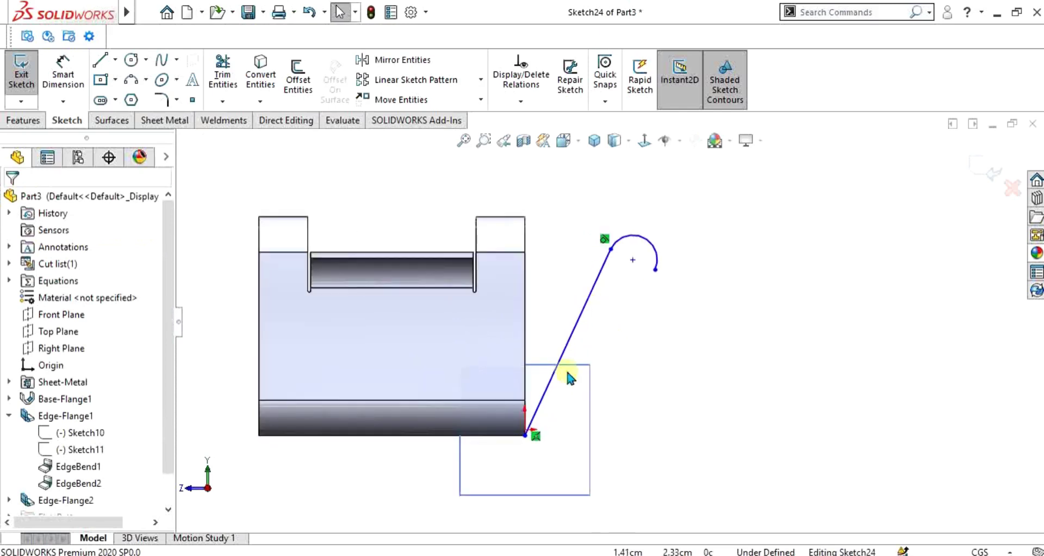
pyautogui.moveTo(596, 380)
pyautogui.mouseDown(button='middle')
pyautogui.moveTo(555, 405)
pyautogui.moveTo(555, 422)
pyautogui.mouseUp(button='middle')
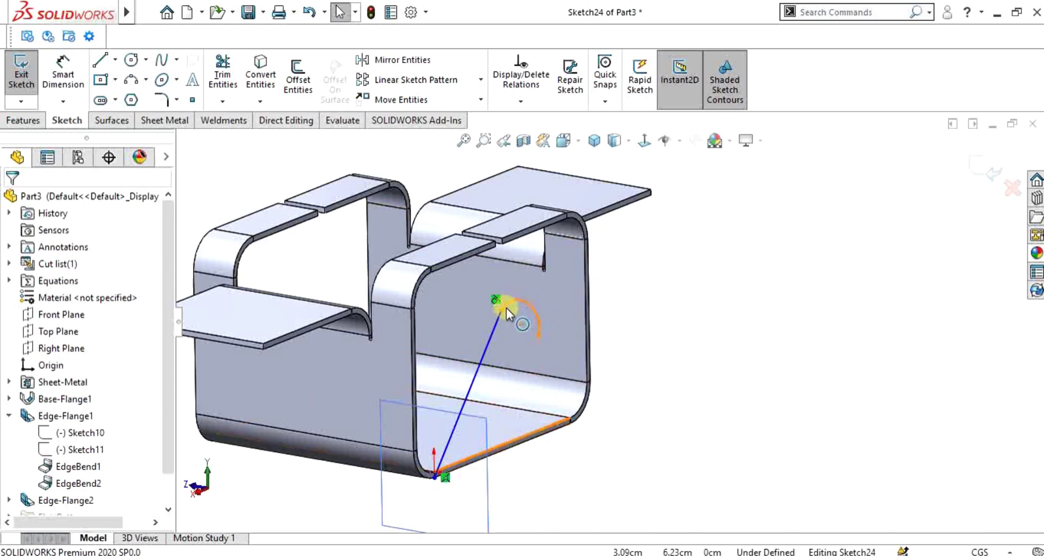
pyautogui.click(21, 81)
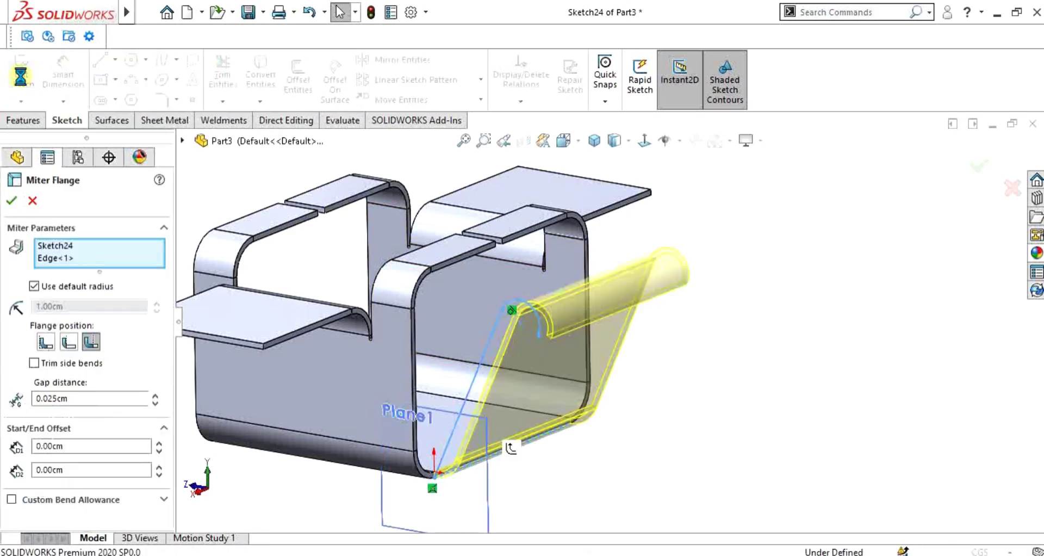
# Step: Try the Material Outside and Material Inside flange positions on the miter flange preview, and return to Bend Outside
pyautogui.moveTo(567, 349); pyautogui.dragTo(450, 303, button='middle')
pyautogui.moveTo(431, 269); pyautogui.dragTo(151, 338, button='middle')
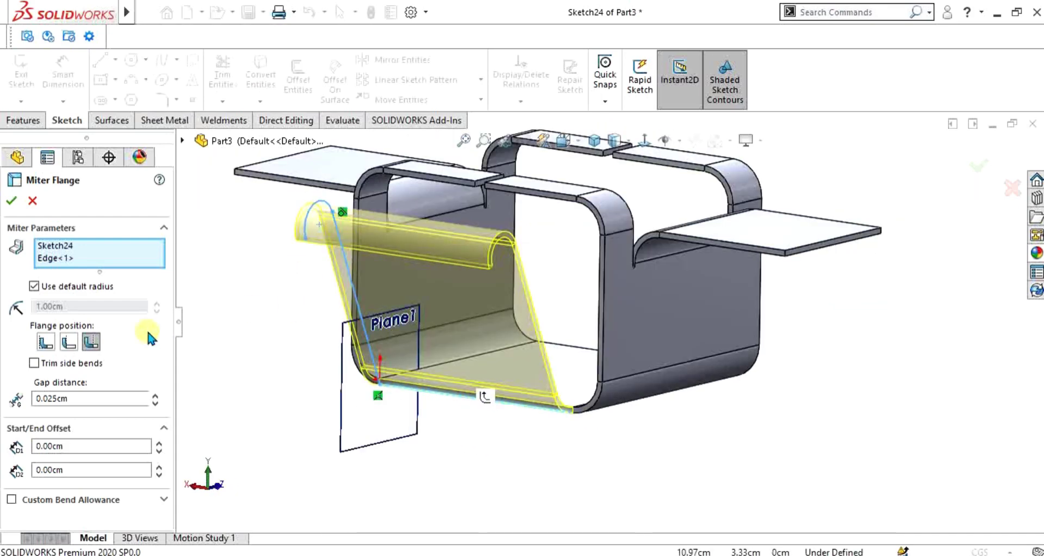
pyautogui.click(66, 341)
pyautogui.moveTo(506, 375); pyautogui.dragTo(521, 457, button='middle')
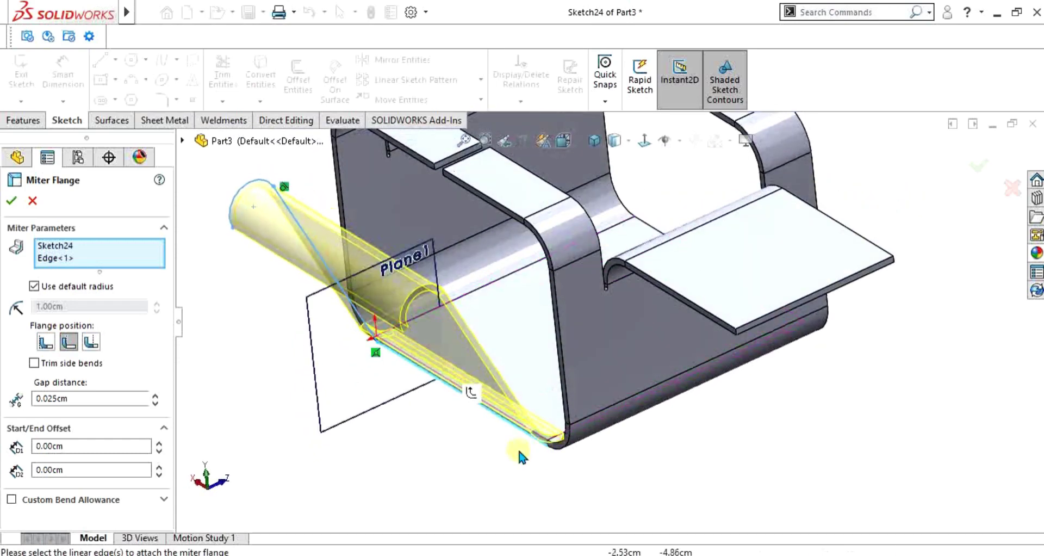
pyautogui.click(47, 347)
pyautogui.click(91, 343)
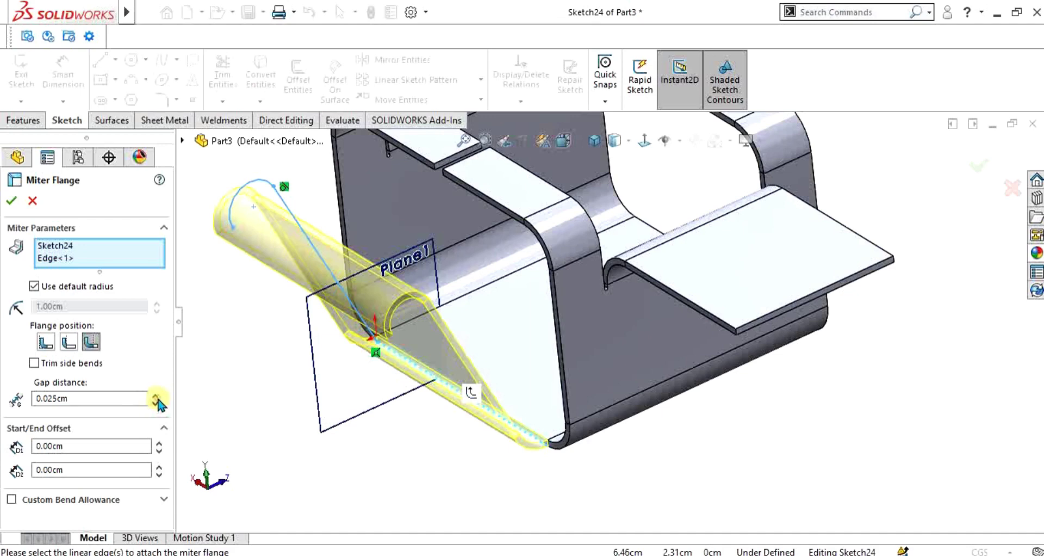
# Step: Try start and end offsets of 1 cm on the miter flange, and reset both to 0 cm
pyautogui.click(160, 442)
pyautogui.moveTo(344, 412); pyautogui.dragTo(435, 429, button='middle')
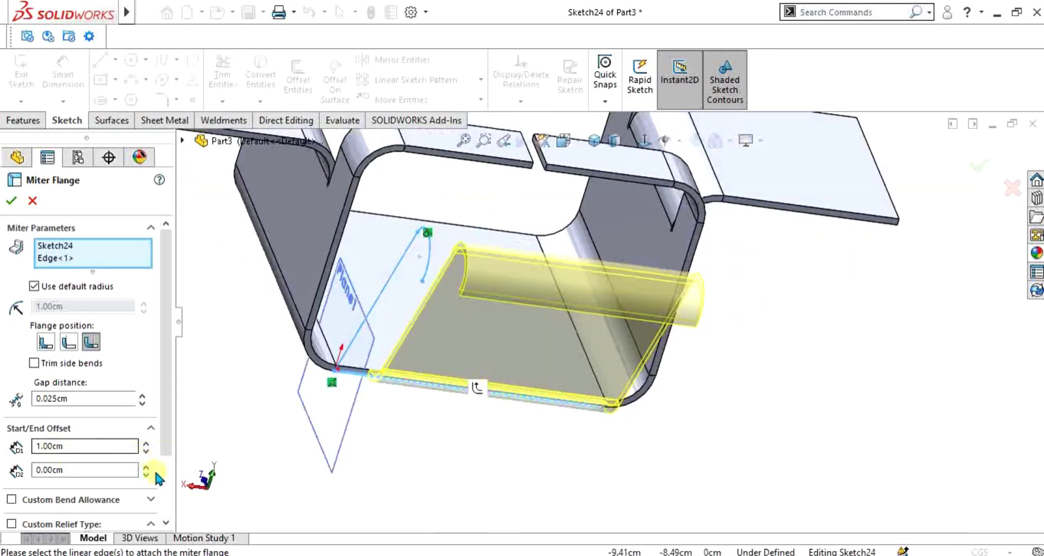
pyautogui.click(146, 466)
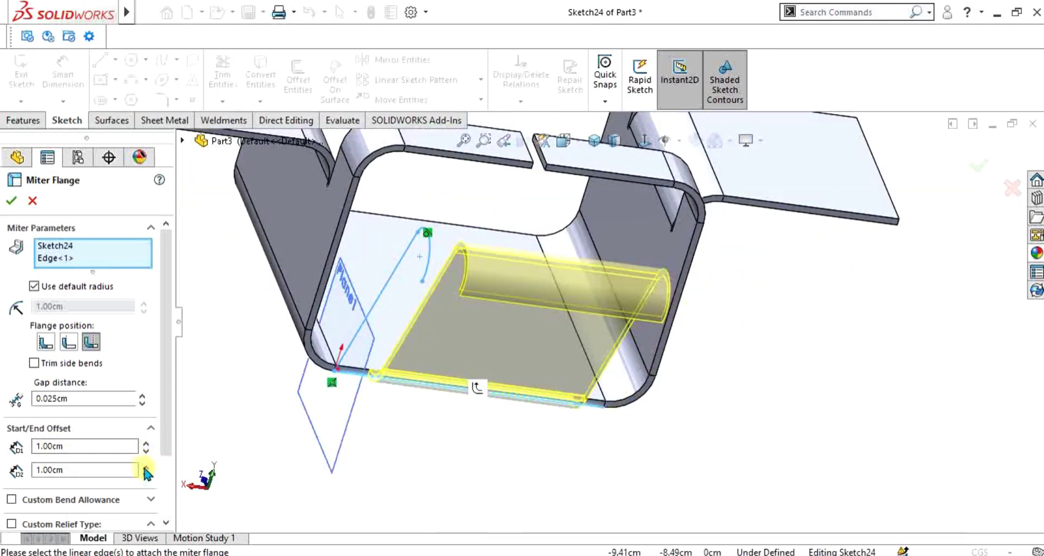
pyautogui.moveTo(613, 438); pyautogui.dragTo(489, 427, button='middle')
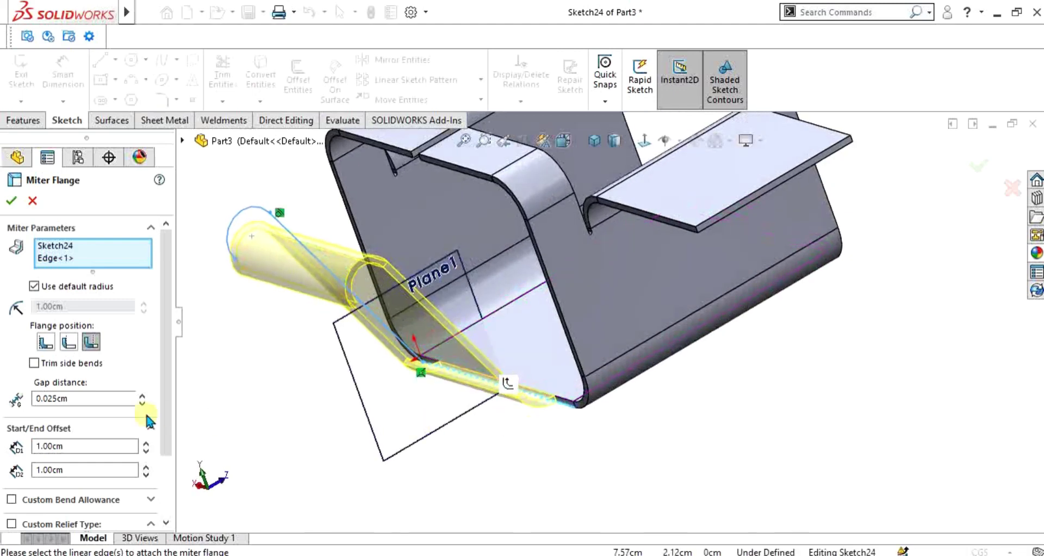
pyautogui.click(146, 451)
pyautogui.click(146, 475)
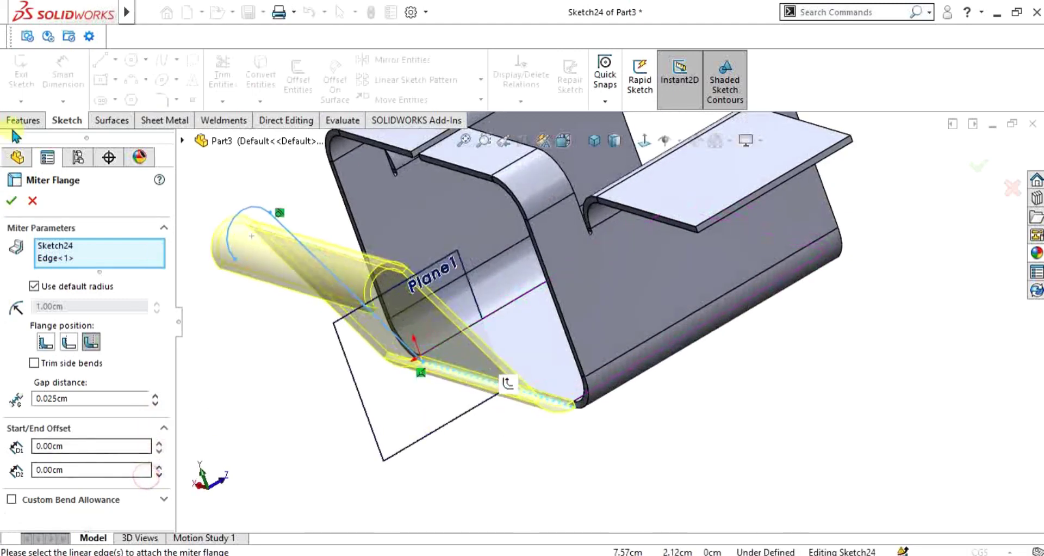
# Step: Build the miter flange along the floor's open edge from the line-and-arc profile
pyautogui.click(15, 204)
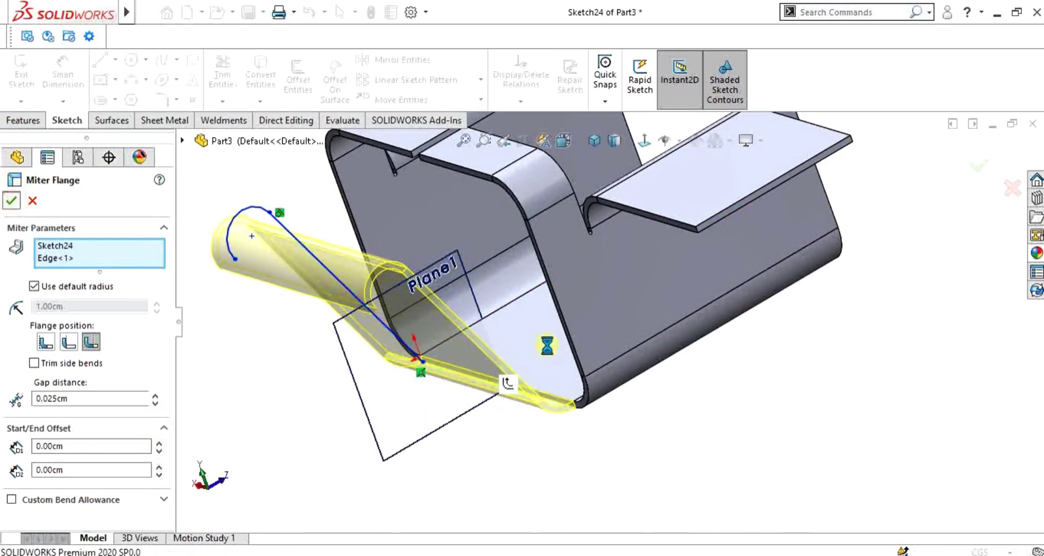
pyautogui.scroll(5, 543, 345)
pyautogui.moveTo(610, 199); pyautogui.dragTo(582, 371, button='middle')
pyautogui.scroll(-1, 136, 424)
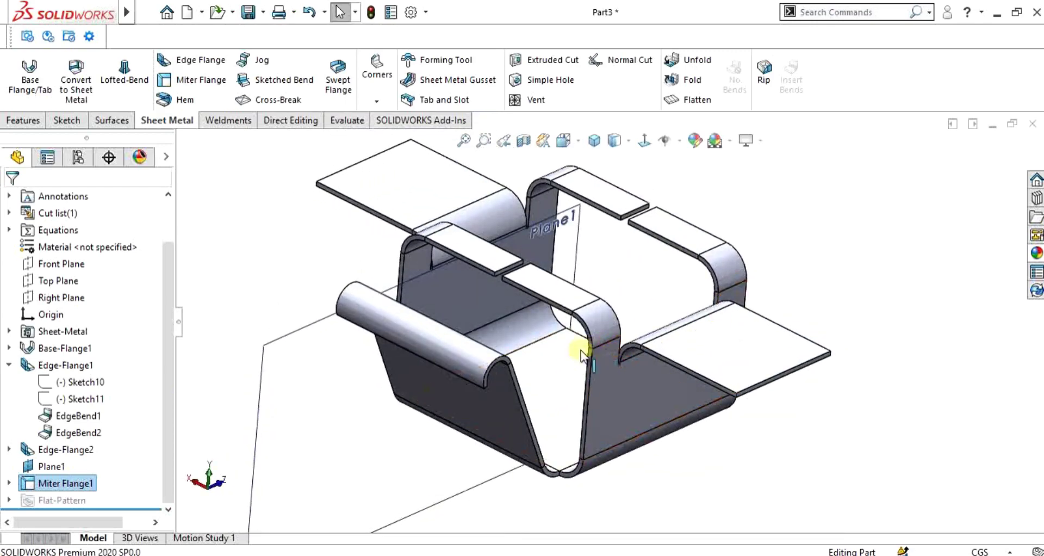
# Step: Mirror the miter flange about the Front Plane to the opposite open end of the part
pyautogui.click(23, 121)
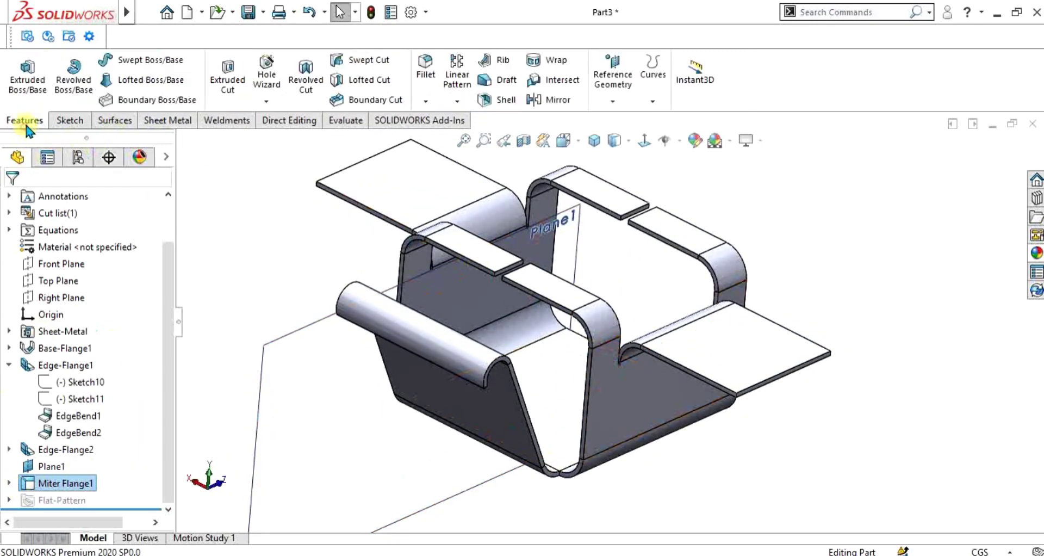
pyautogui.click(557, 100)
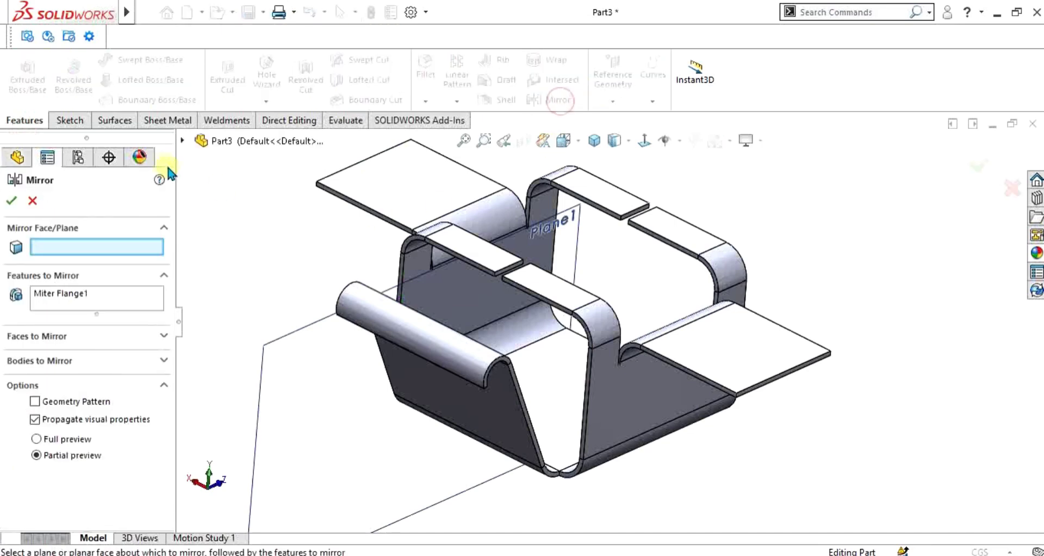
pyautogui.click(182, 140)
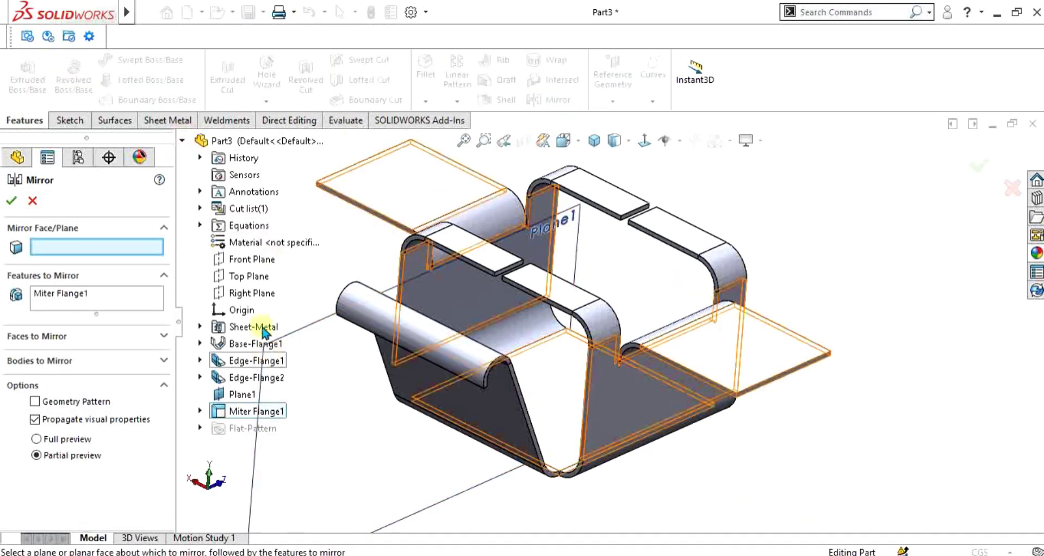
pyautogui.click(251, 260)
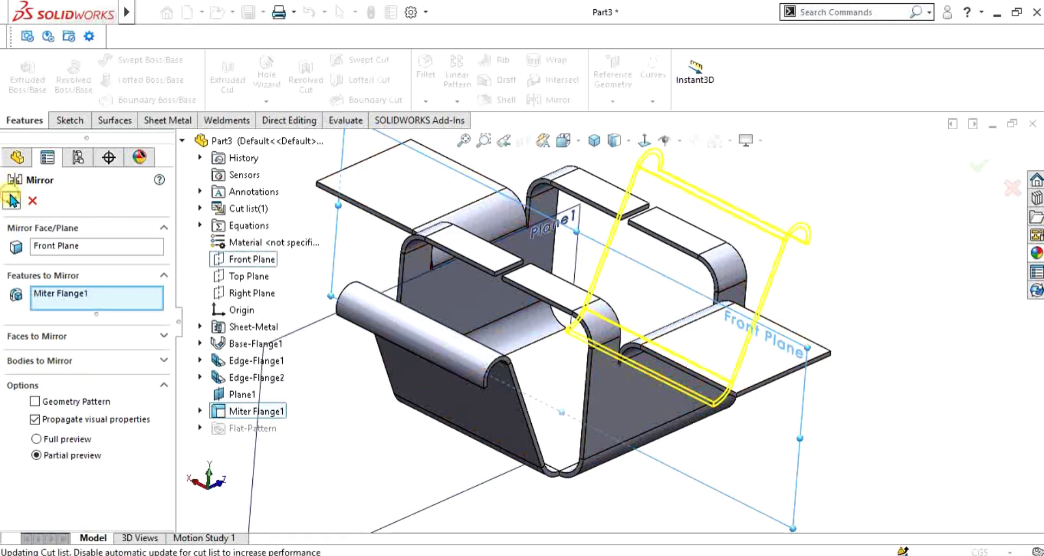
pyautogui.moveTo(674, 296); pyautogui.dragTo(664, 327, button='middle')
pyautogui.scroll(-3, 576, 373)
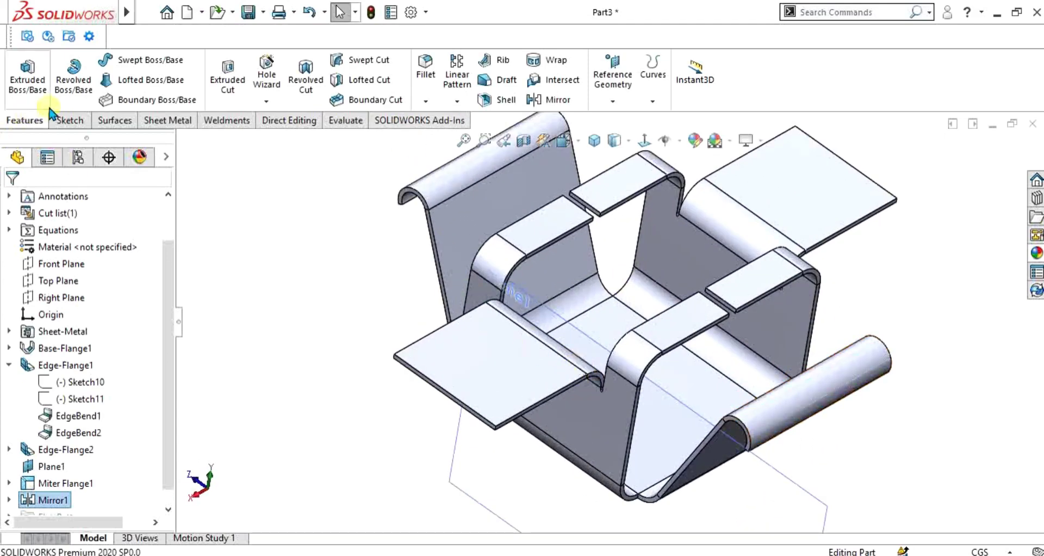
pyautogui.scroll(2, 630, 297)
pyautogui.scroll(-2, 601, 319)
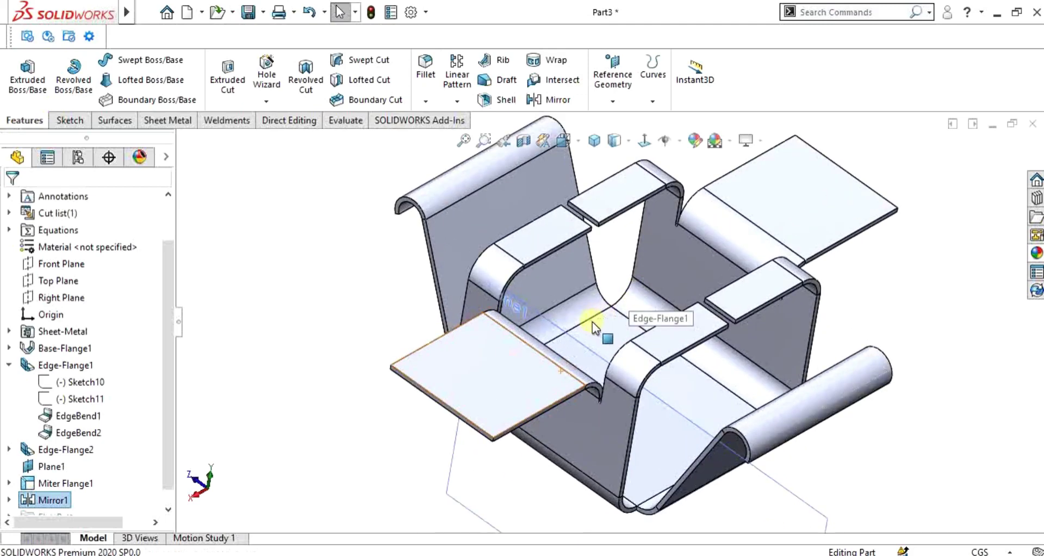
# Step: Round the end of the front outward flange with a full round fillet, using its end face as centre and its two side faces
pyautogui.moveTo(602, 326)
pyautogui.mouseDown(button='middle')
pyautogui.moveTo(629, 296)
pyautogui.moveTo(612, 325)
pyautogui.mouseUp(button='middle')
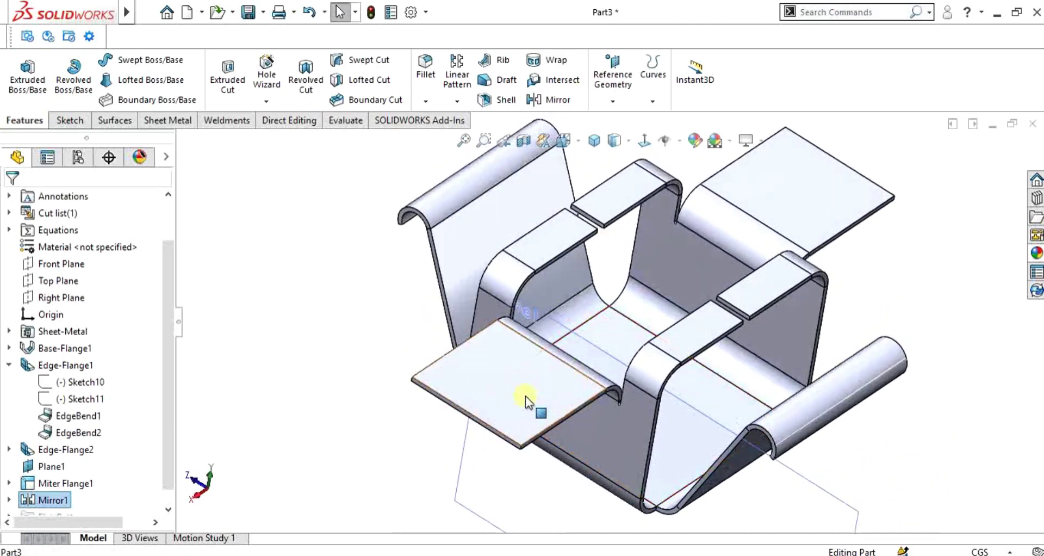
pyautogui.click(492, 422)
pyautogui.scroll(-3, 435, 421)
pyautogui.click(431, 415)
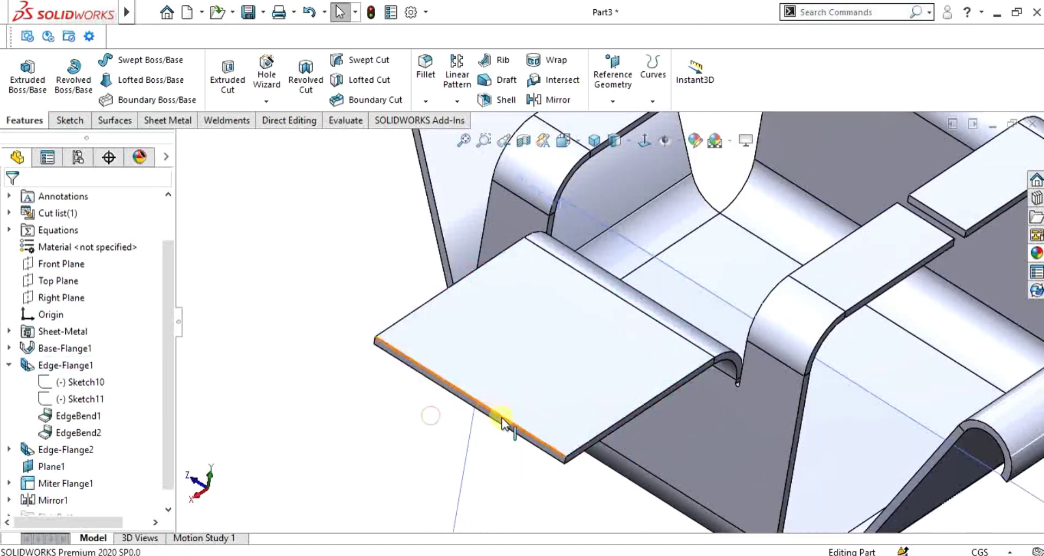
pyautogui.click(434, 63)
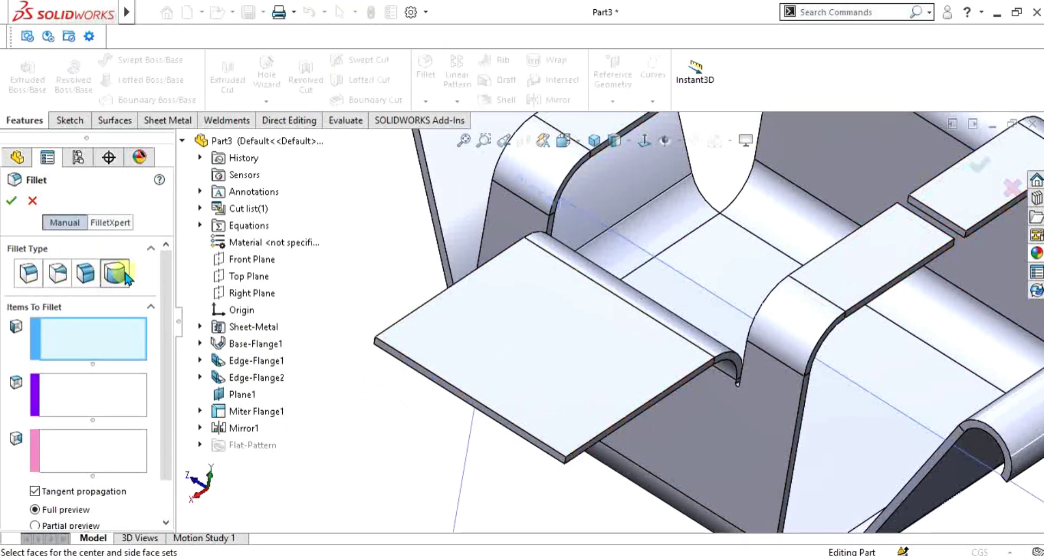
pyautogui.click(614, 426)
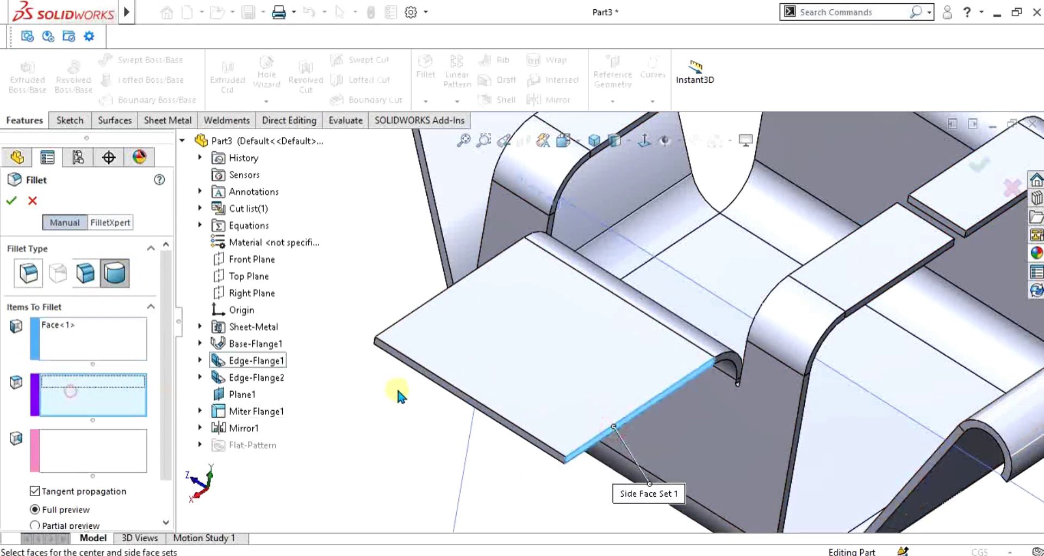
pyautogui.click(426, 389)
pyautogui.moveTo(419, 397); pyautogui.dragTo(402, 341, button='middle')
pyautogui.click(387, 325)
pyautogui.moveTo(673, 419); pyautogui.dragTo(559, 385, button='middle')
pyautogui.scroll(5, 546, 304)
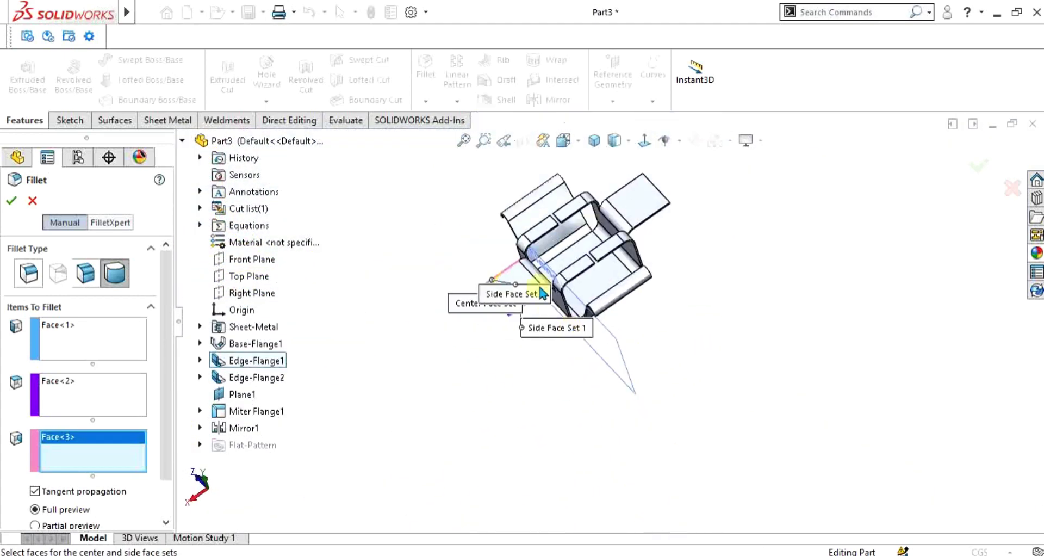
pyautogui.scroll(-3, 545, 303)
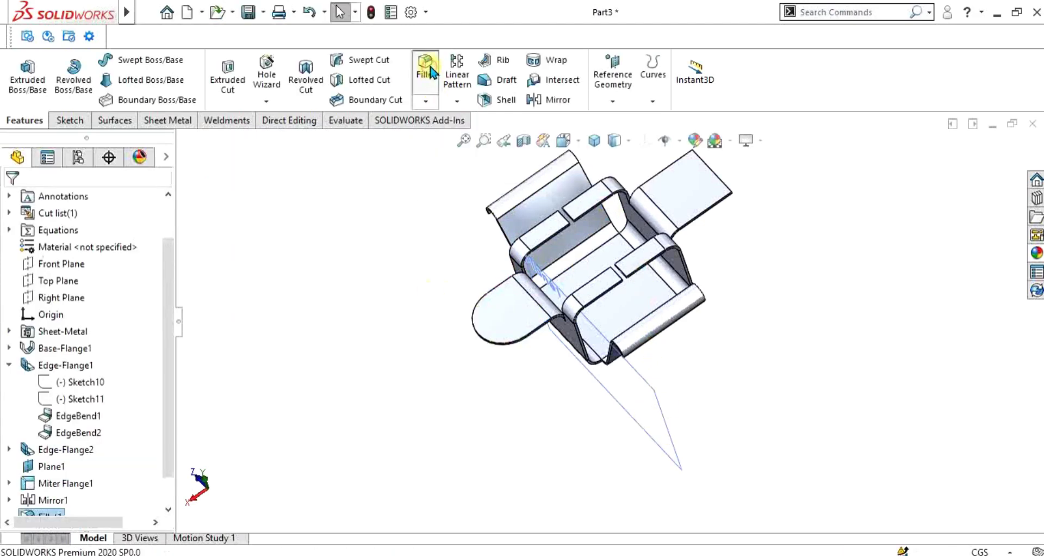
# Step: Round the end of the opposite outward flange with a full round fillet, its end face as centre and its two edge faces as sides
pyautogui.scroll(-3, 638, 299)
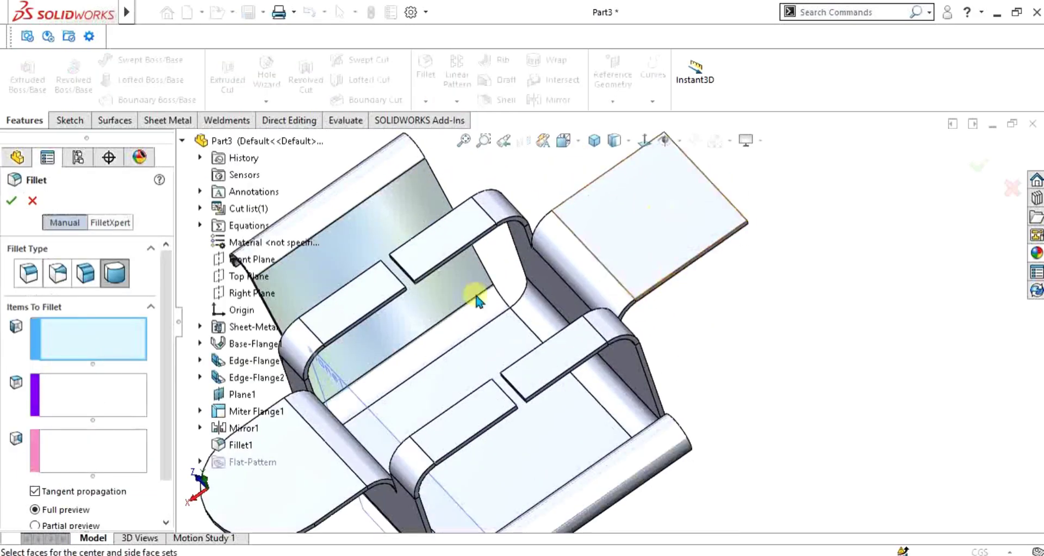
pyautogui.scroll(-5, 751, 305)
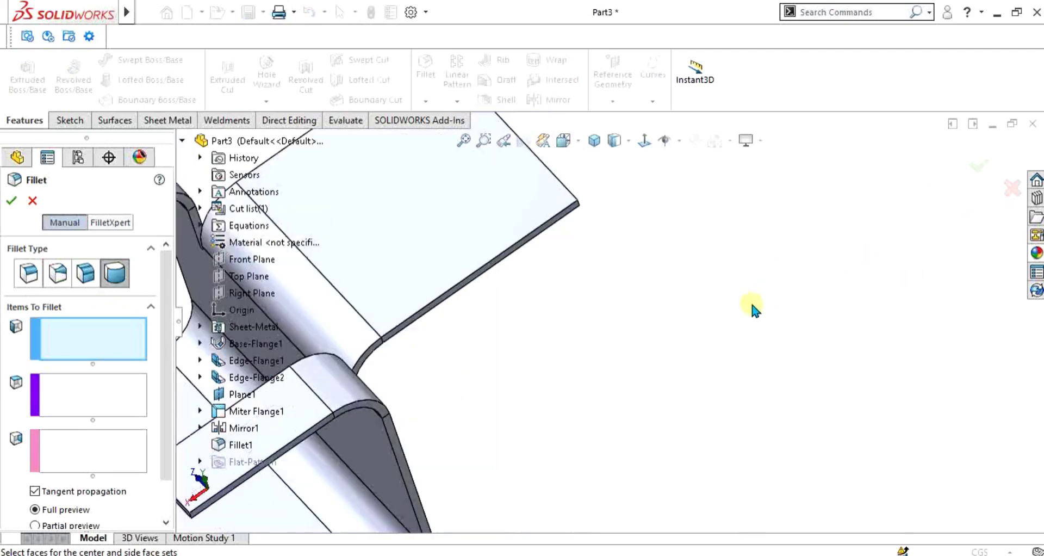
pyautogui.click(505, 235)
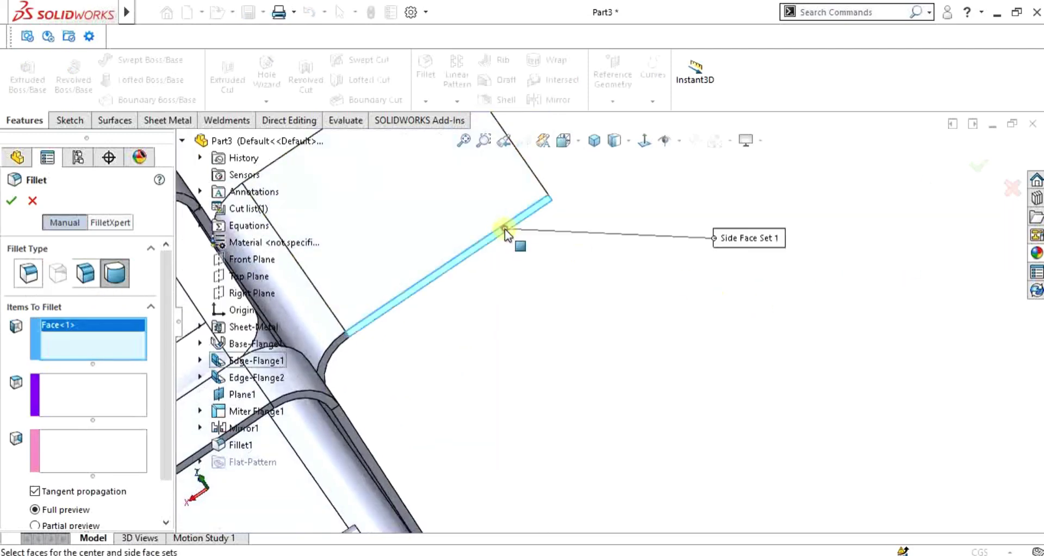
pyautogui.click(76, 408)
pyautogui.scroll(2, 594, 250)
pyautogui.moveTo(598, 223); pyautogui.dragTo(704, 118, button='middle')
pyautogui.click(541, 224)
pyautogui.click(98, 438)
pyautogui.click(729, 342)
pyautogui.scroll(3, 736, 331)
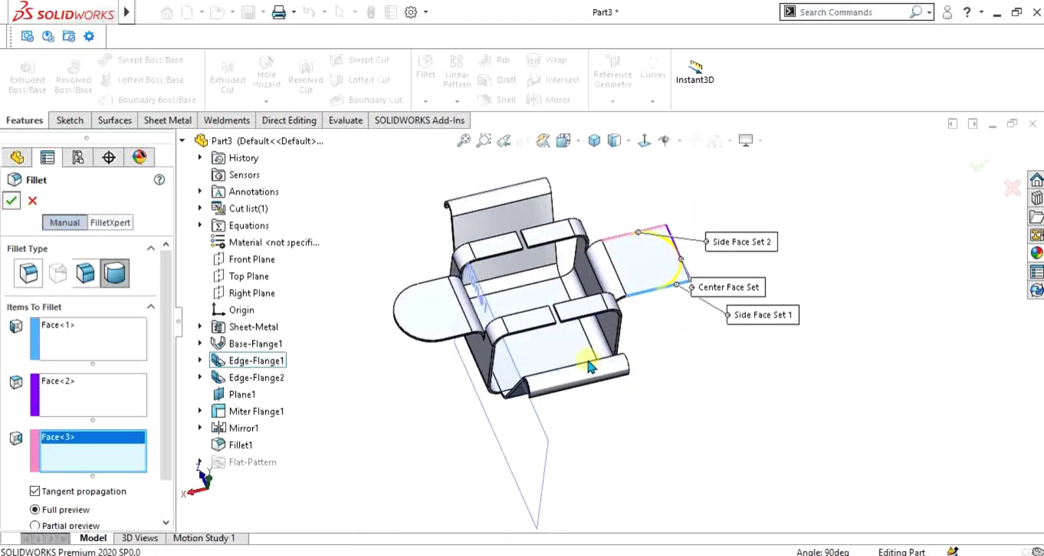
# Step: Hide all reference item types, such as planes and sketches, in the graphics area
pyautogui.moveTo(589, 362)
pyautogui.mouseDown(button='middle')
pyautogui.moveTo(554, 373)
pyautogui.moveTo(635, 317)
pyautogui.moveTo(641, 381)
pyautogui.mouseUp(button='middle')
pyautogui.click(664, 140)
pyautogui.moveTo(555, 404)
pyautogui.mouseDown(button='middle')
pyautogui.moveTo(527, 406)
pyautogui.moveTo(587, 420)
pyautogui.moveTo(550, 471)
pyautogui.mouseUp(button='middle')
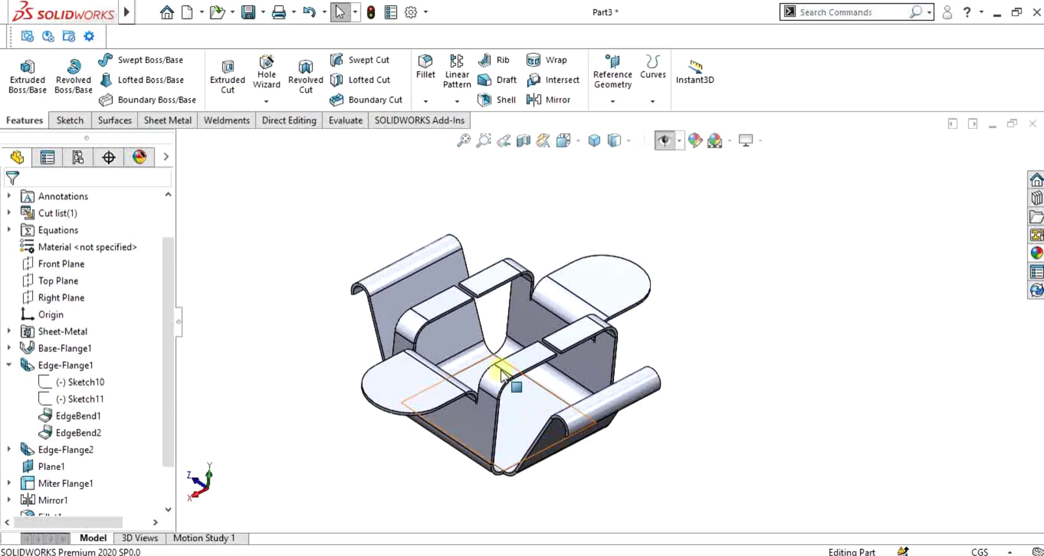
# Step: Flatten the finished sheet metal part into its flat pattern
pyautogui.click(187, 121)
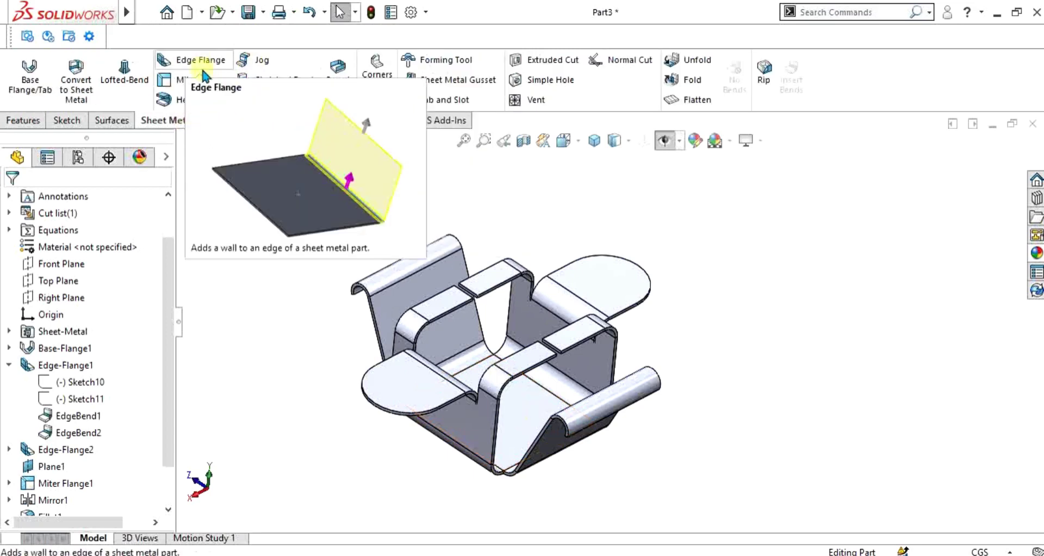
pyautogui.click(505, 413)
pyautogui.moveTo(508, 415); pyautogui.dragTo(578, 436, button='middle')
pyautogui.click(525, 186)
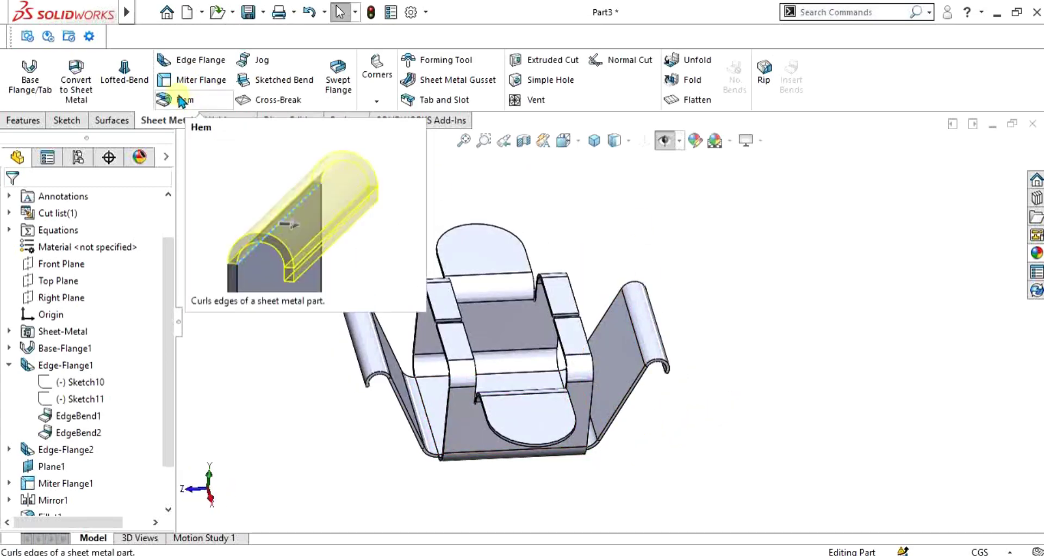
pyautogui.moveTo(604, 351); pyautogui.dragTo(735, 271, button='middle')
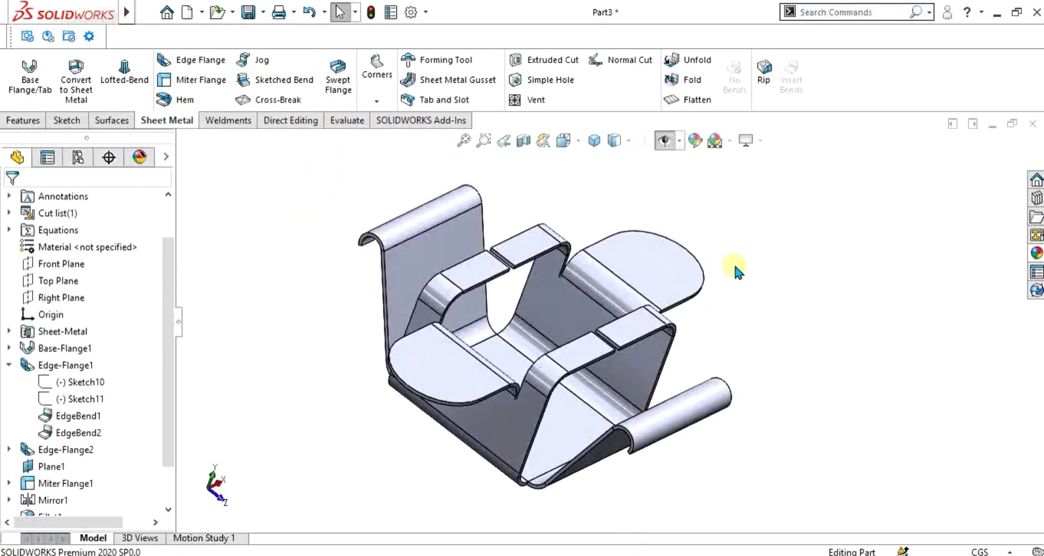
pyautogui.click(688, 103)
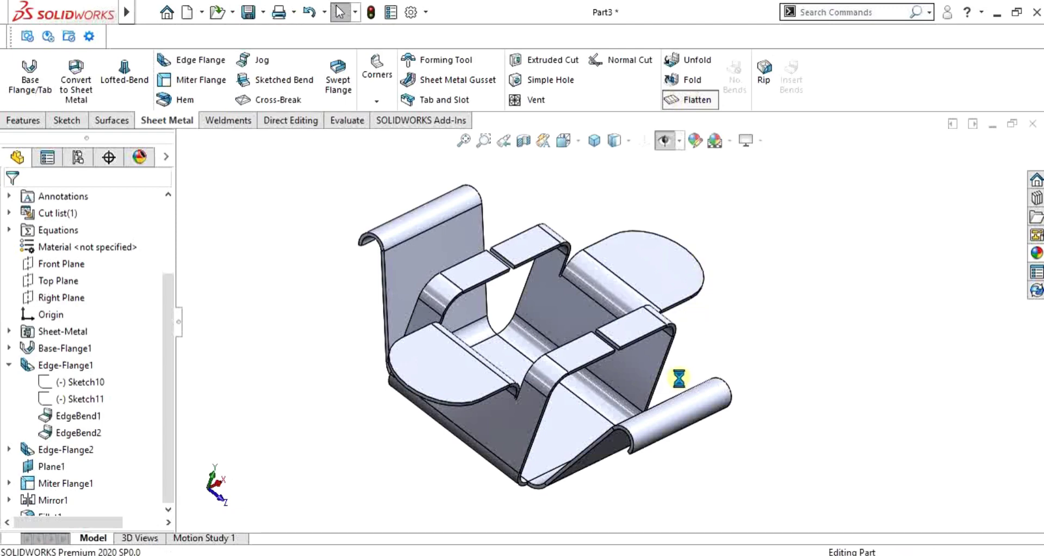
pyautogui.moveTo(629, 419)
pyautogui.mouseDown(button='middle')
pyautogui.moveTo(640, 459)
pyautogui.moveTo(570, 509)
pyautogui.moveTo(620, 531)
pyautogui.moveTo(592, 289)
pyautogui.moveTo(553, 385)
pyautogui.moveTo(566, 306)
pyautogui.moveTo(661, 336)
pyautogui.moveTo(617, 386)
pyautogui.moveTo(625, 375)
pyautogui.mouseUp(button='middle')
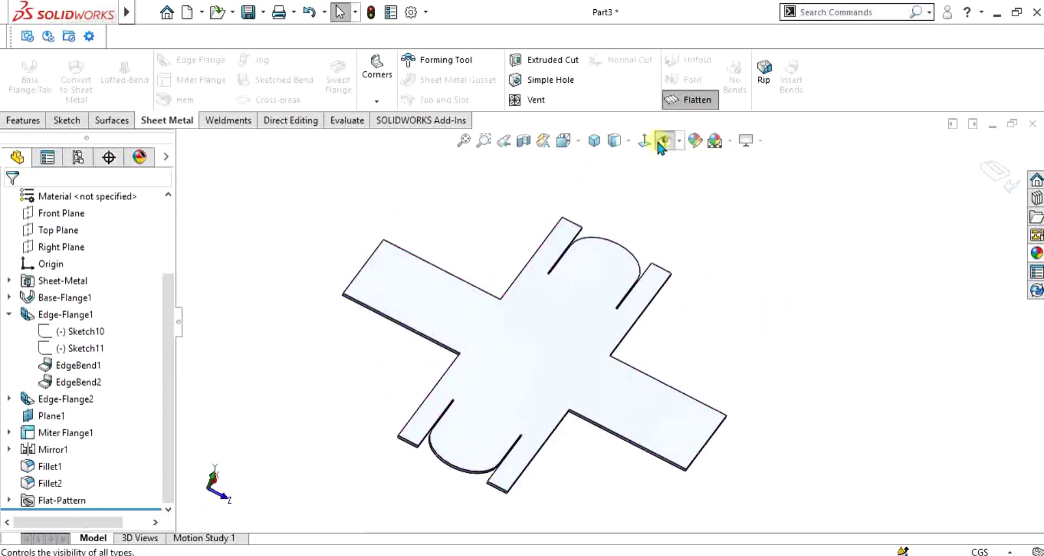